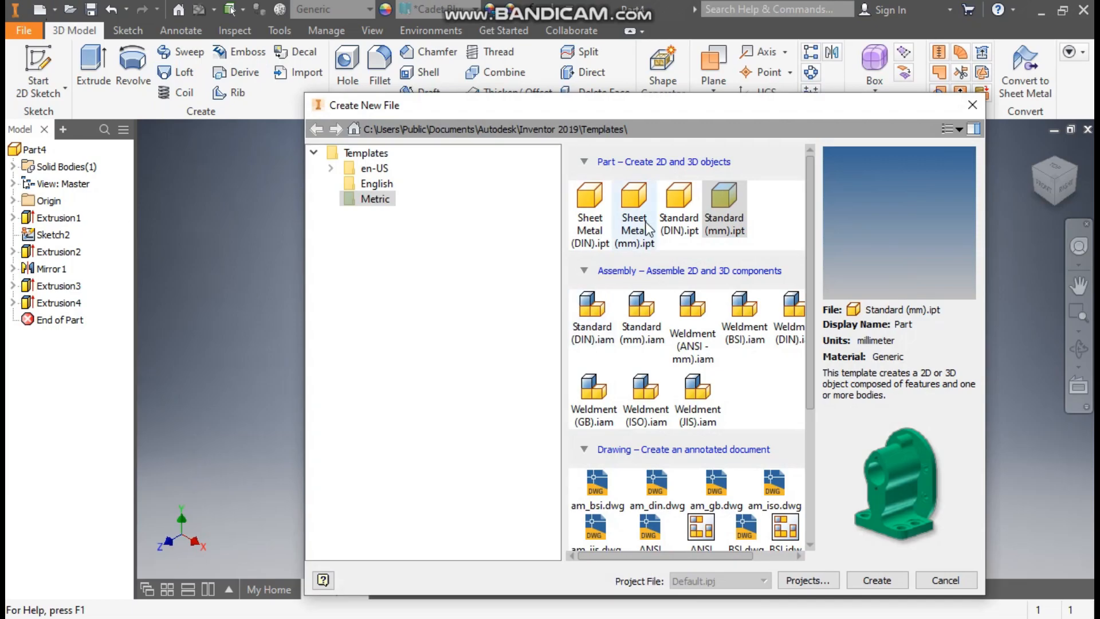
# - Create a new part from the Standard (mm).ipt template and start a 2D sketch on the front XY plane
pyautogui.click(882, 578)
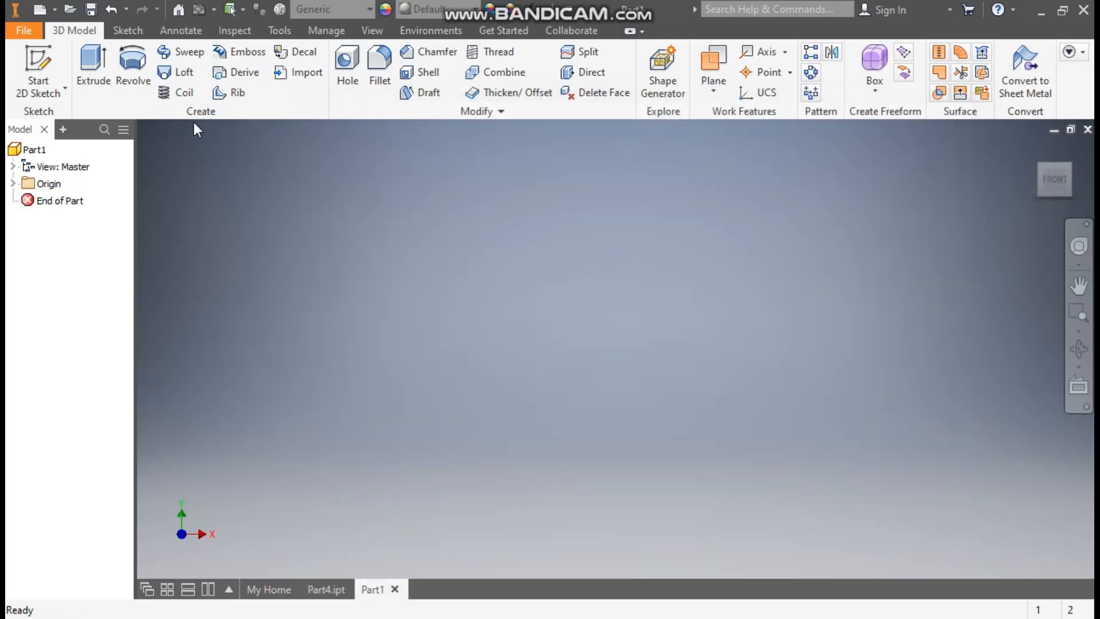
pyautogui.click(48, 83)
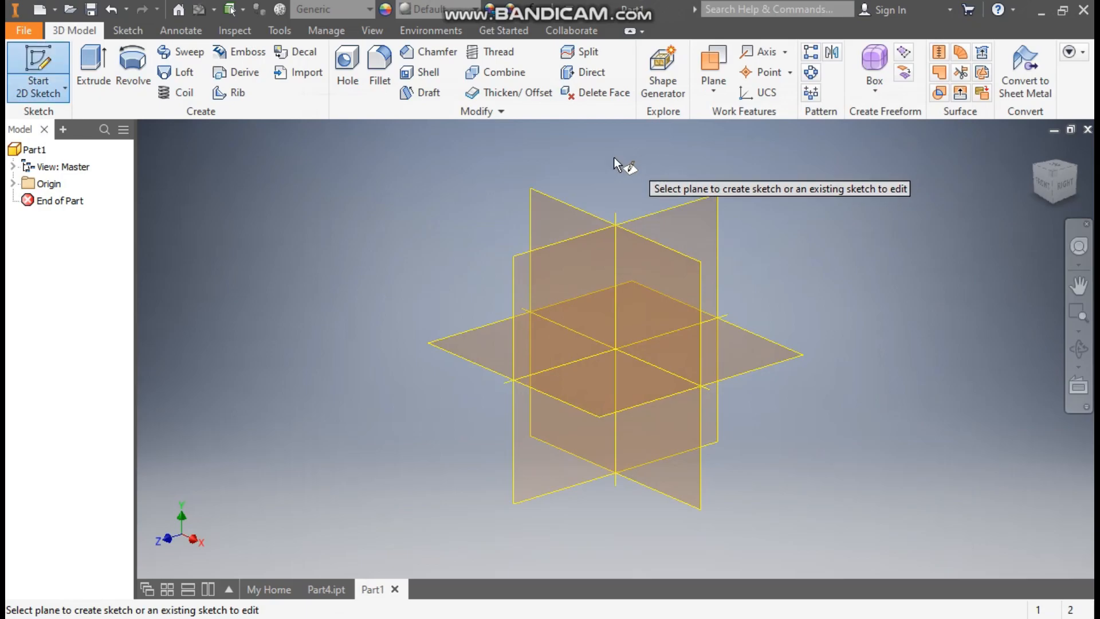
pyautogui.click(562, 207)
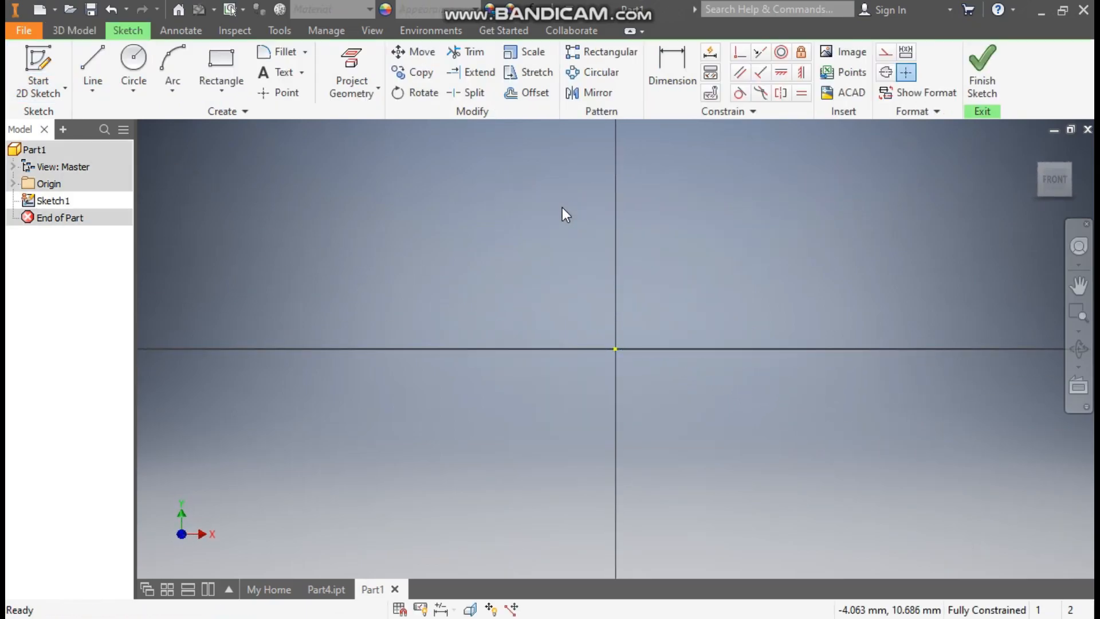
# - Sketch a closed stepped profile from the origin, about 31 mm high and 27 mm wide at the base, with a slanted lower-left side
pyautogui.click(92, 64)
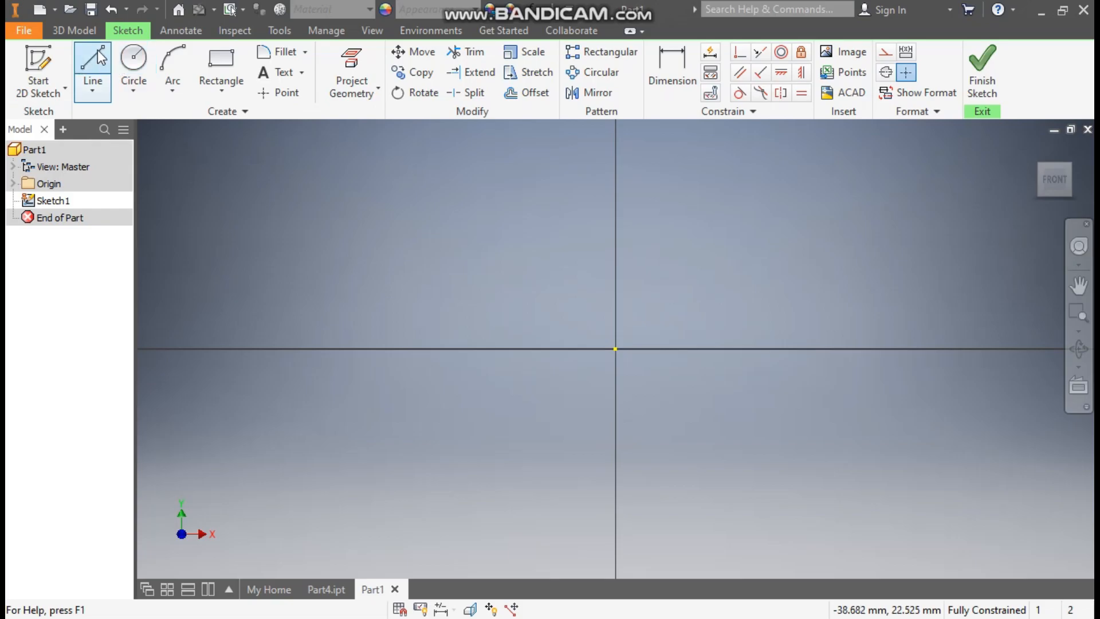
pyautogui.click(615, 349)
pyautogui.moveTo(697, 253); pyautogui.dragTo(656, 401, button='middle')
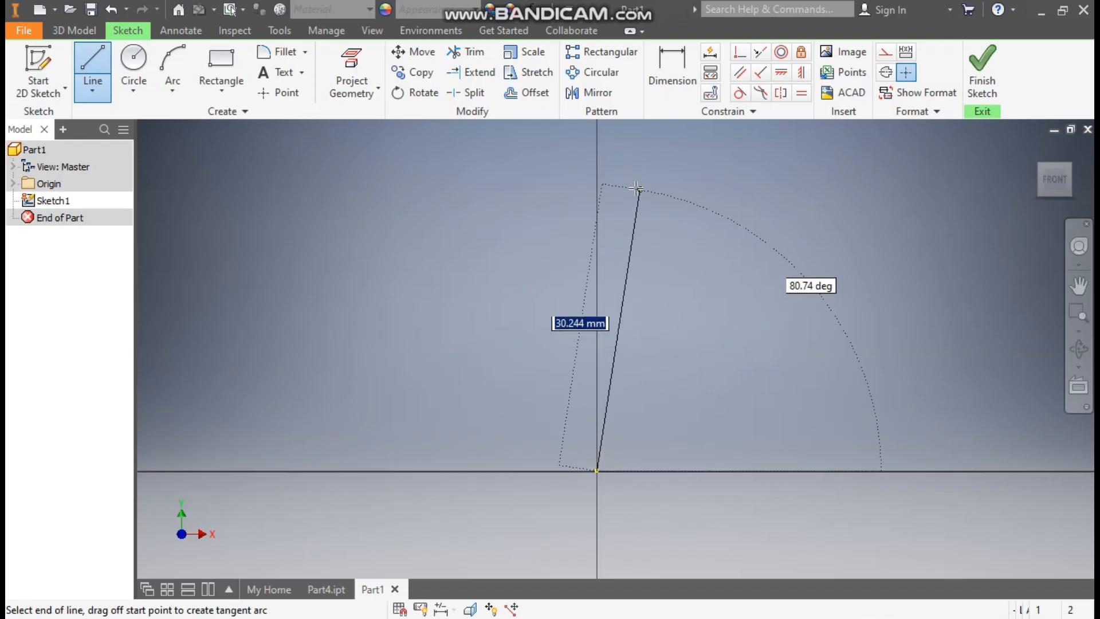
pyautogui.click(596, 178)
pyautogui.click(473, 179)
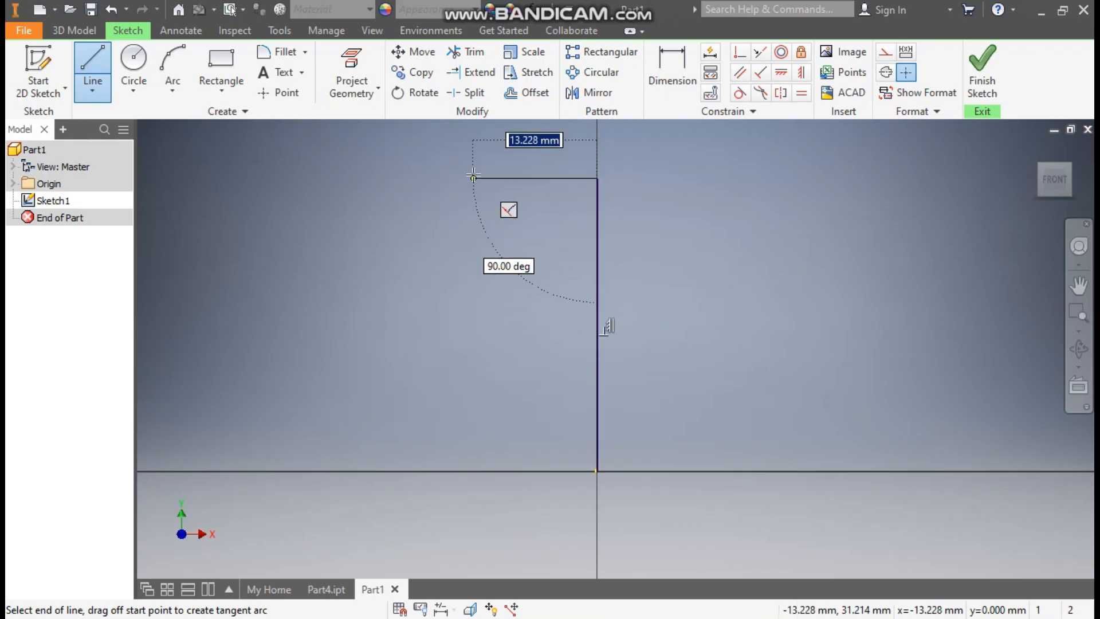
pyautogui.click(473, 291)
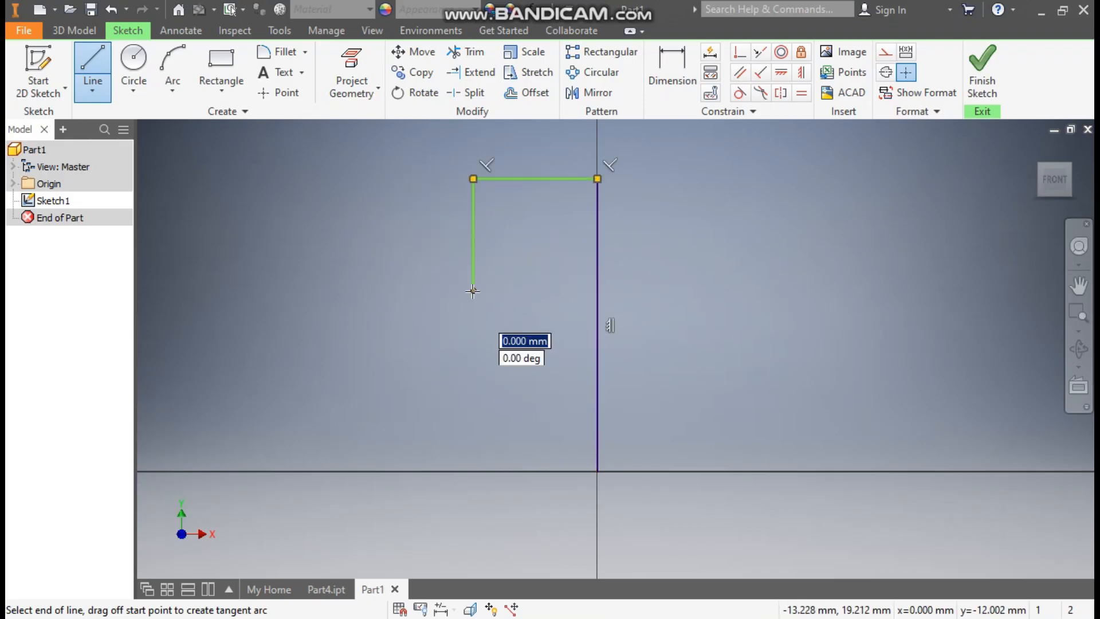
pyautogui.click(440, 290)
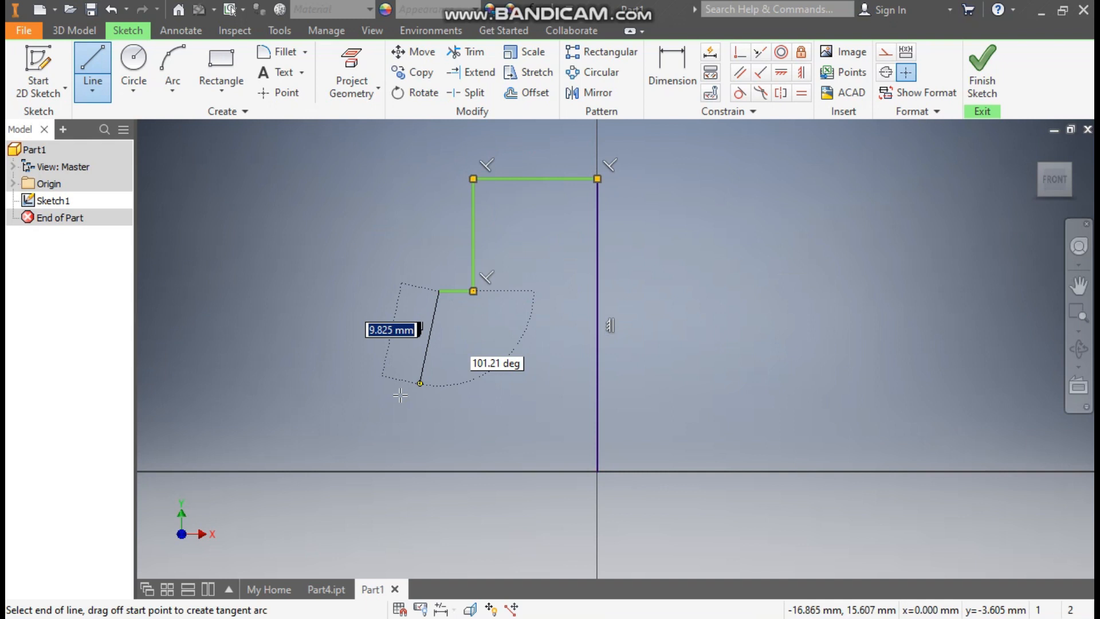
pyautogui.click(339, 471)
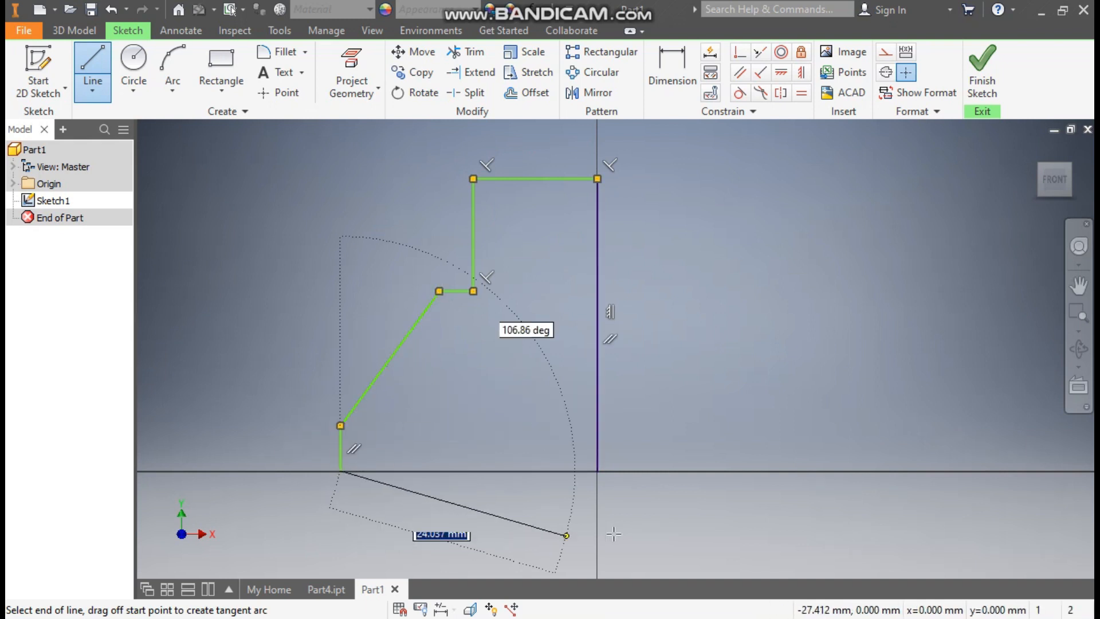
pyautogui.click(597, 471)
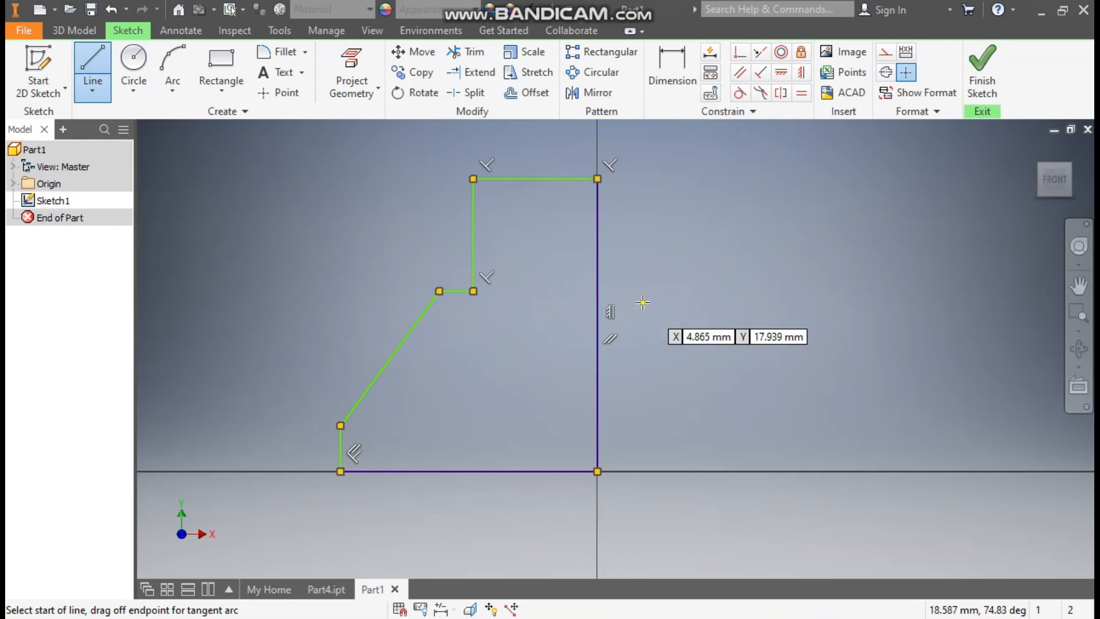
# - Dimension the profile's full-height vertical line through the origin to 70 mm
pyautogui.click(673, 62)
pyautogui.click(597, 254)
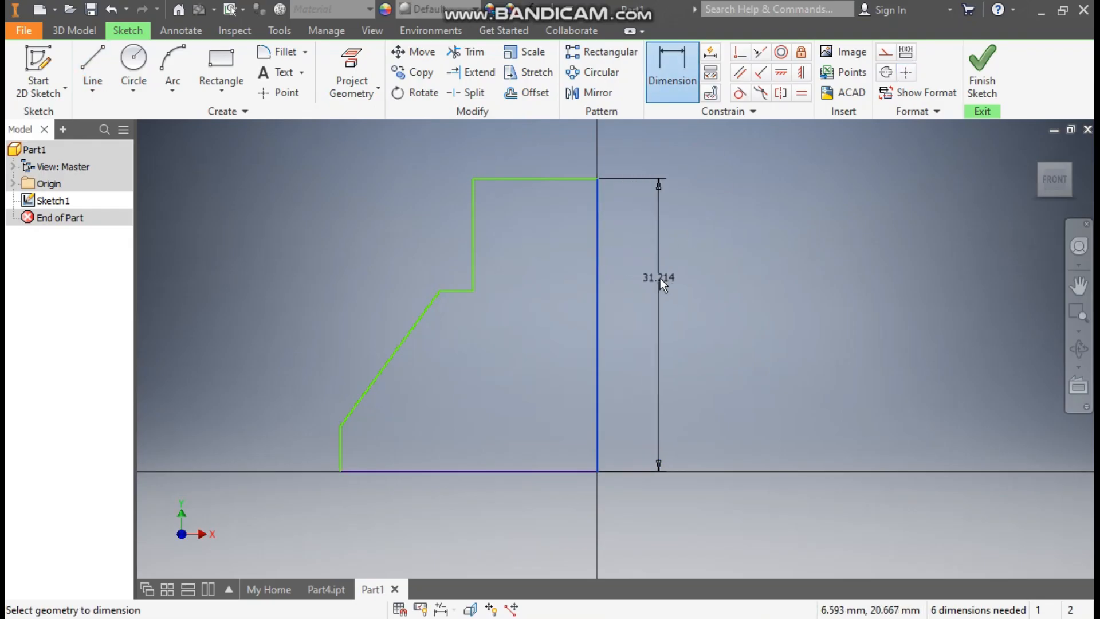
pyautogui.click(660, 277)
pyautogui.write('7')
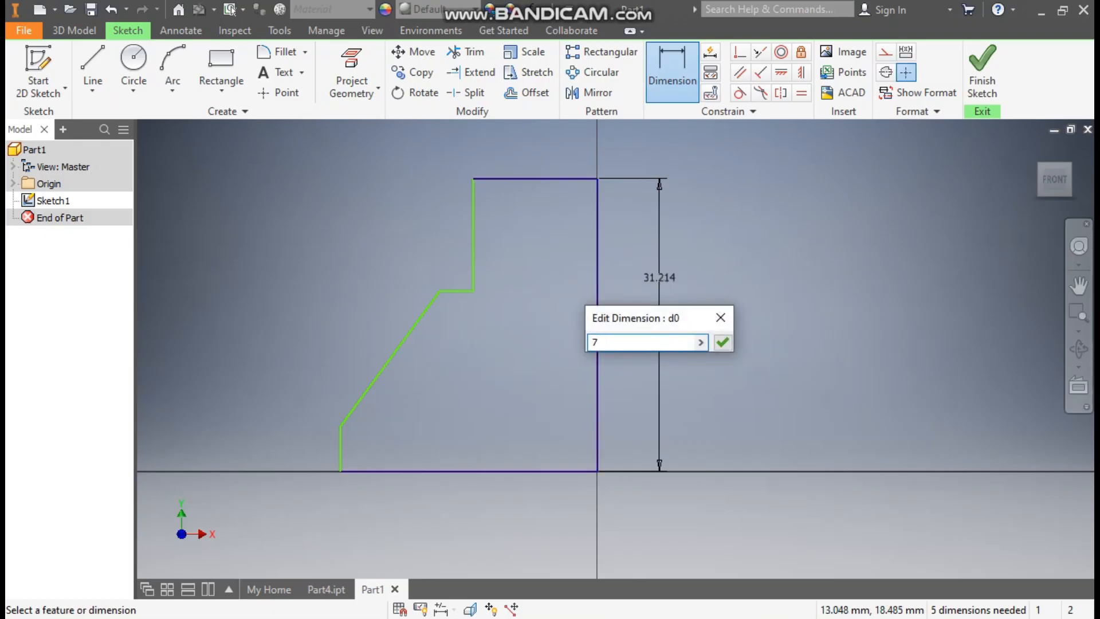
pyautogui.press('Return')
# - Dimension the short vertical edge at the outer end of the base to 10 mm
pyautogui.scroll(4, 717, 299)
pyautogui.moveTo(717, 299); pyautogui.dragTo(690, 378, button='middle')
pyautogui.click(539, 434)
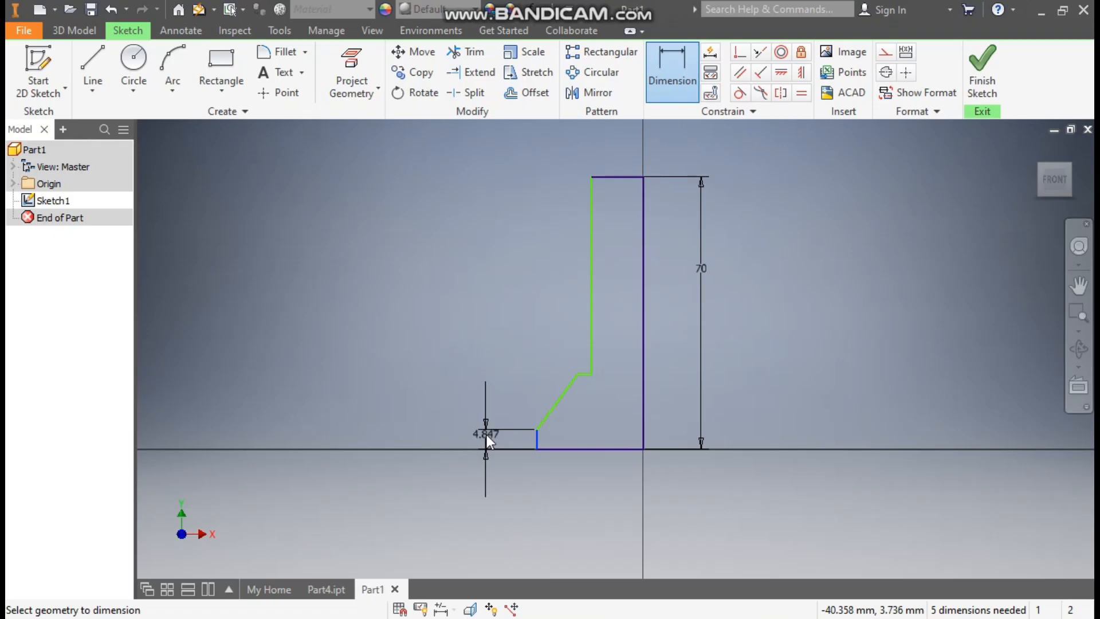
pyautogui.click(486, 434)
pyautogui.write('10')
pyautogui.press('Return')
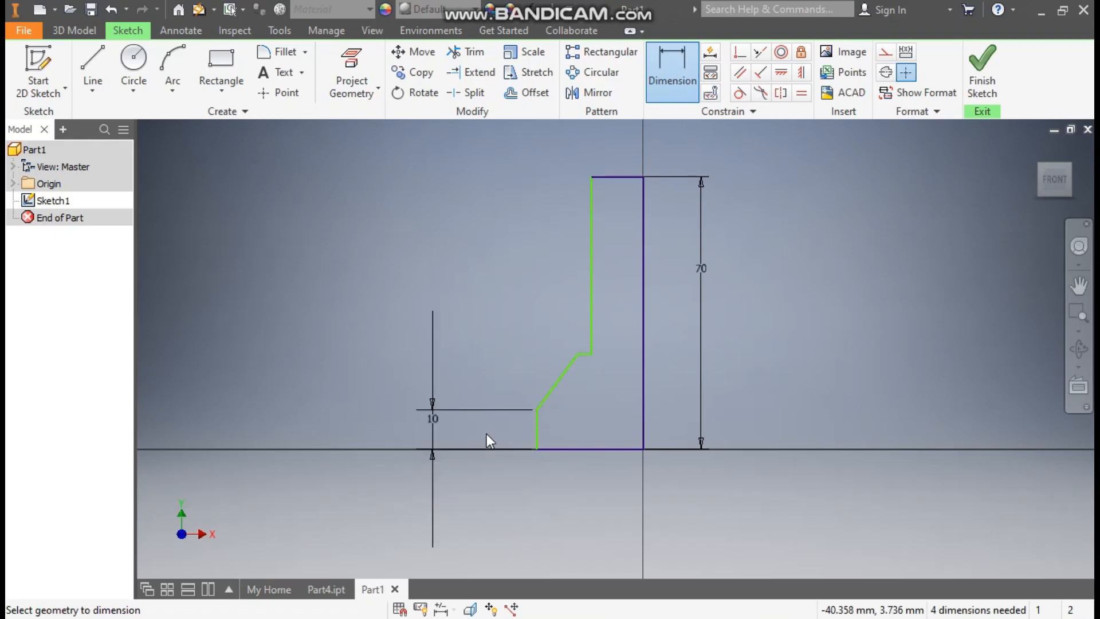
# - Dimension the height of the small horizontal ledge above the base line to 40 mm
pyautogui.click(586, 354)
pyautogui.click(580, 448)
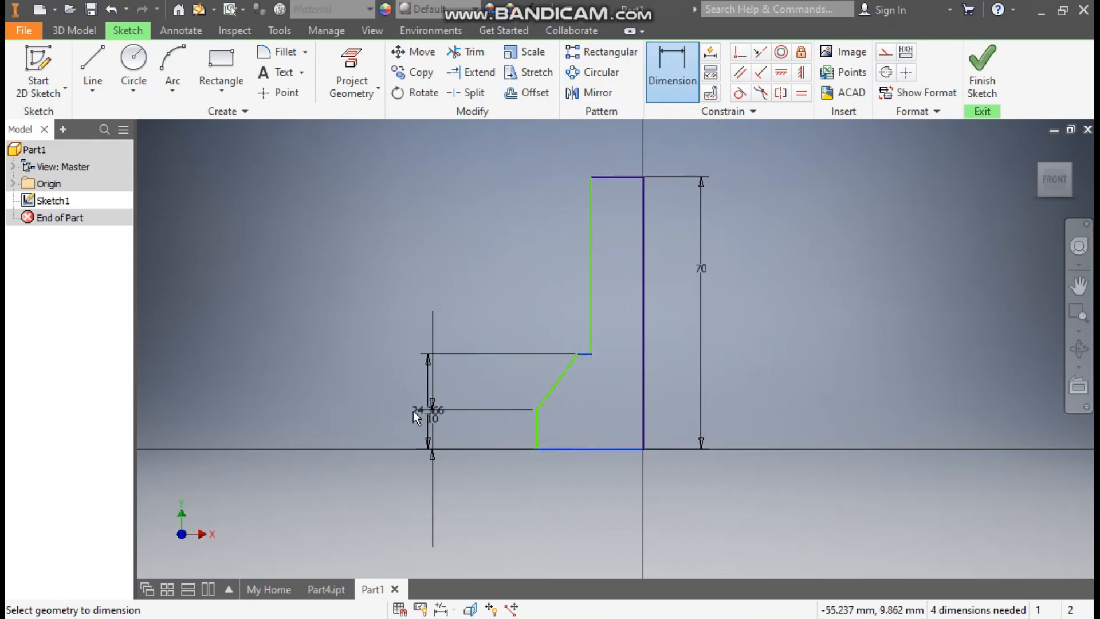
pyautogui.click(387, 411)
pyautogui.write('40')
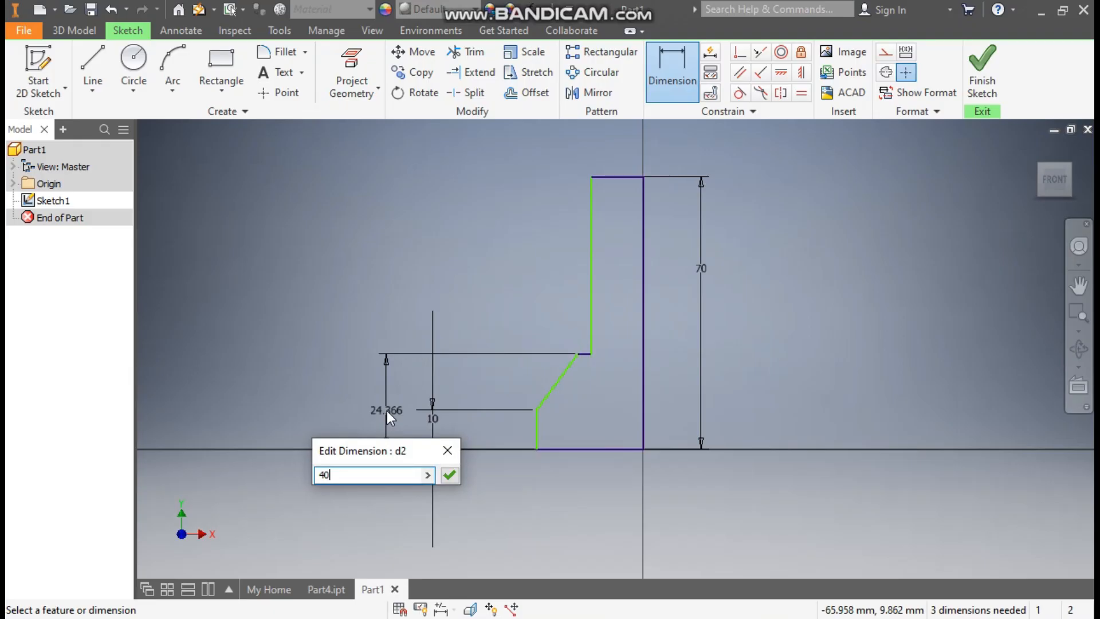
pyautogui.press('Return')
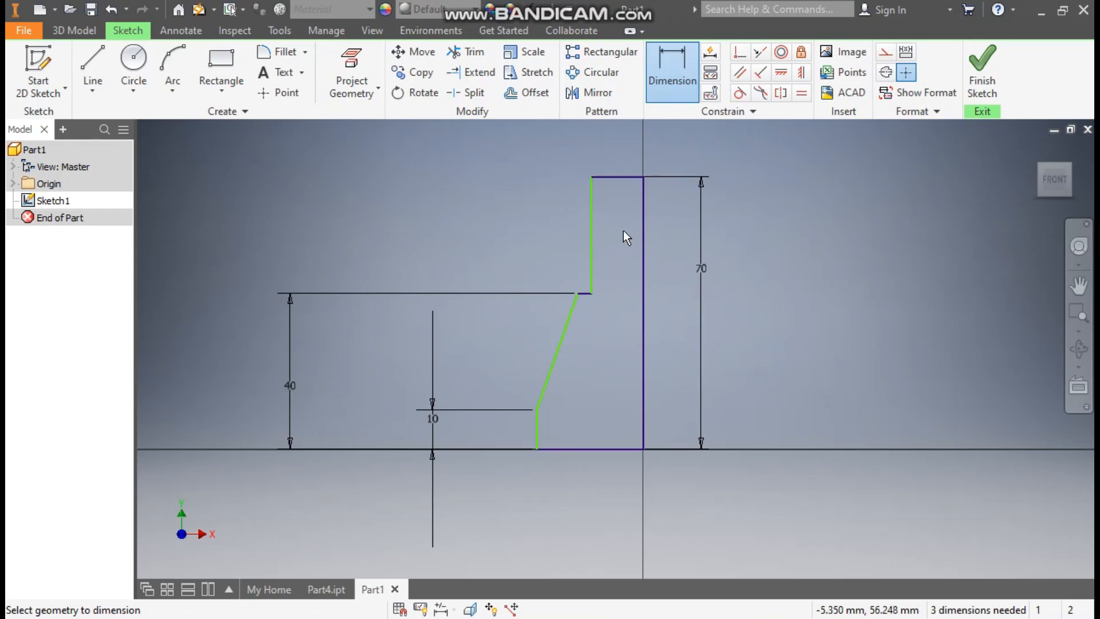
# - Dimension the base width between the short outer edge and the full-height vertical line to 45 mm
pyautogui.click(536, 425)
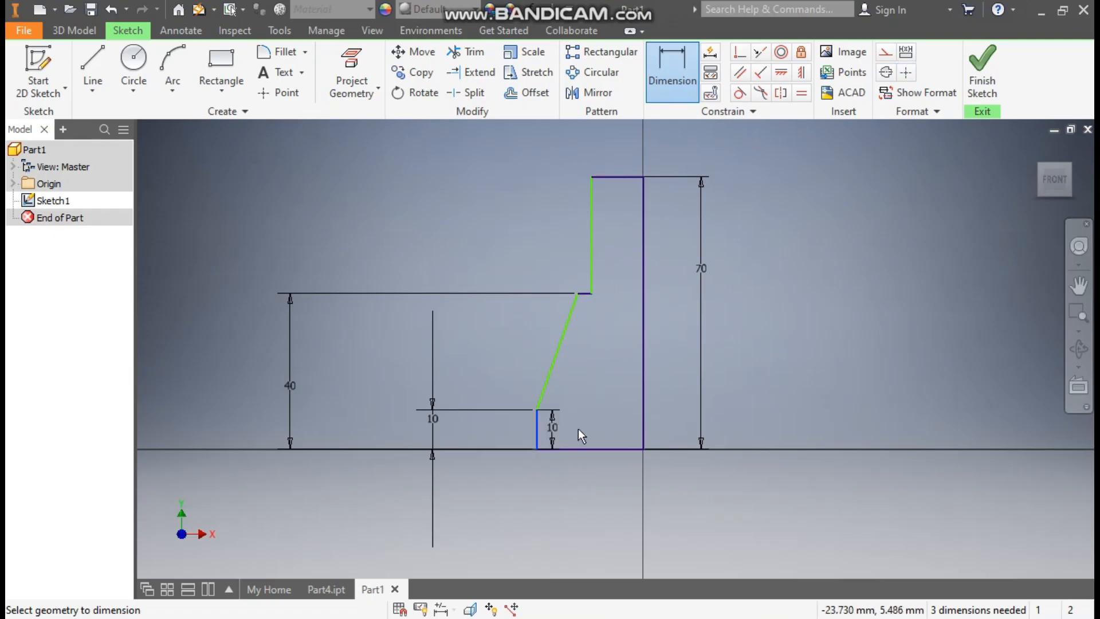
pyautogui.click(643, 435)
pyautogui.click(642, 476)
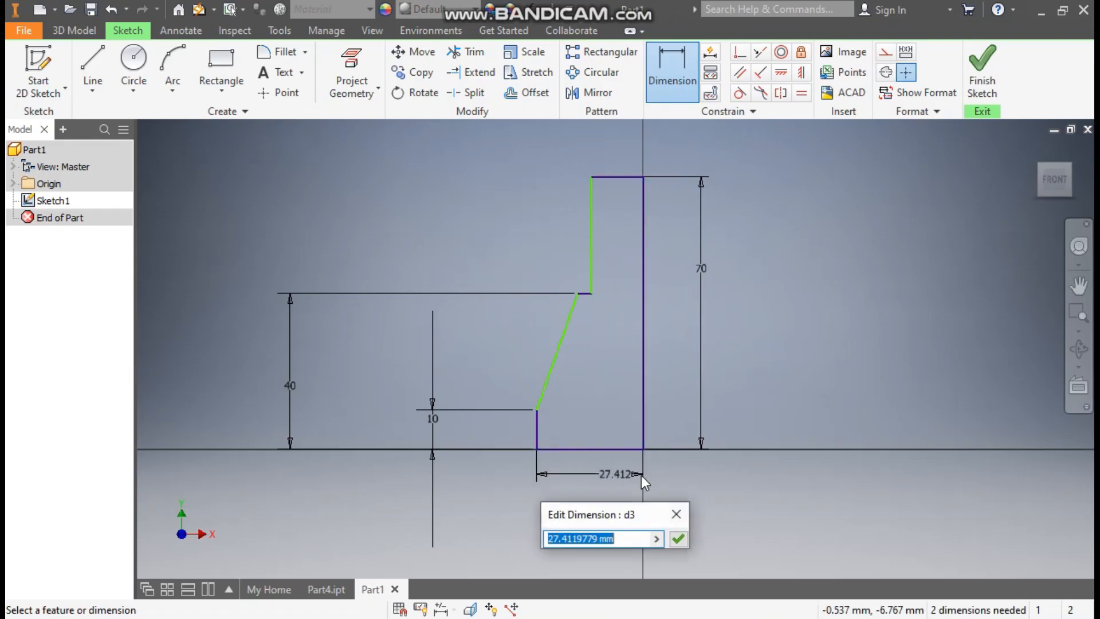
pyautogui.write('45')
pyautogui.press('Return')
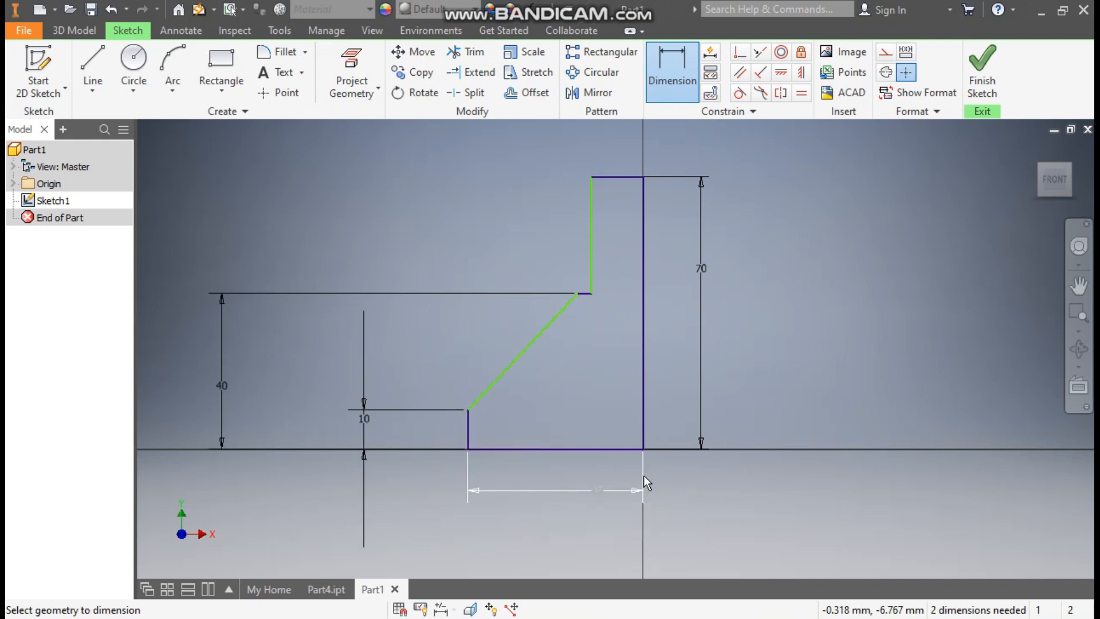
# - Dimension the distance from the upper end of the slanted line to the full-height vertical line to 30 mm
pyautogui.click(578, 293)
pyautogui.click(644, 313)
pyautogui.click(619, 353)
pyautogui.write('30')
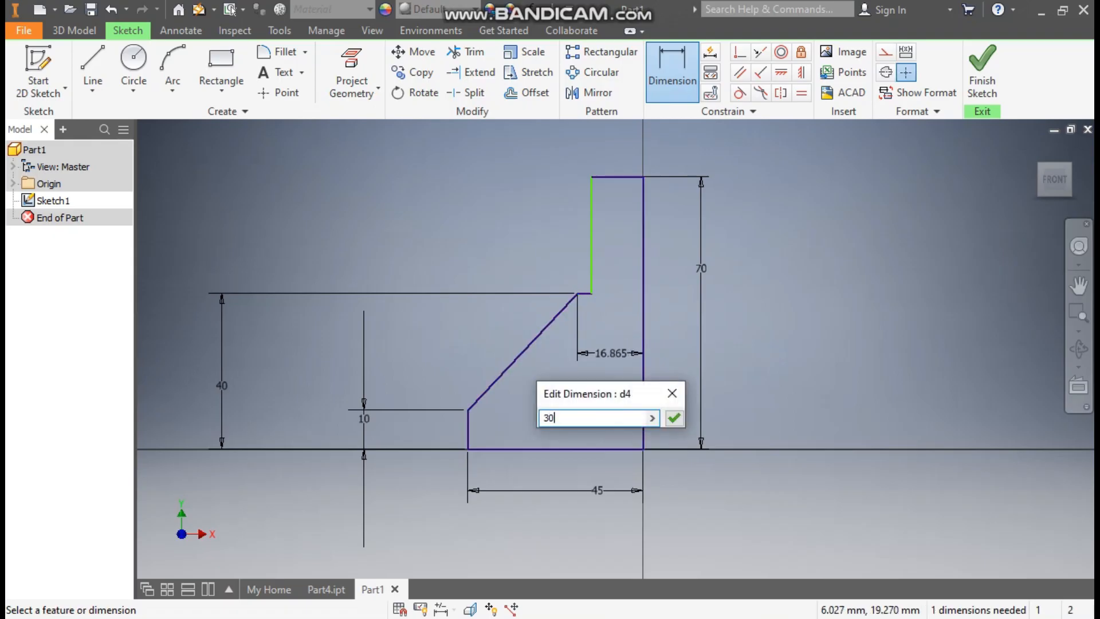
pyautogui.press('Return')
# - Dimension the width of the profile's upper section to 25 mm
pyautogui.click(591, 252)
pyautogui.click(644, 258)
pyautogui.click(617, 276)
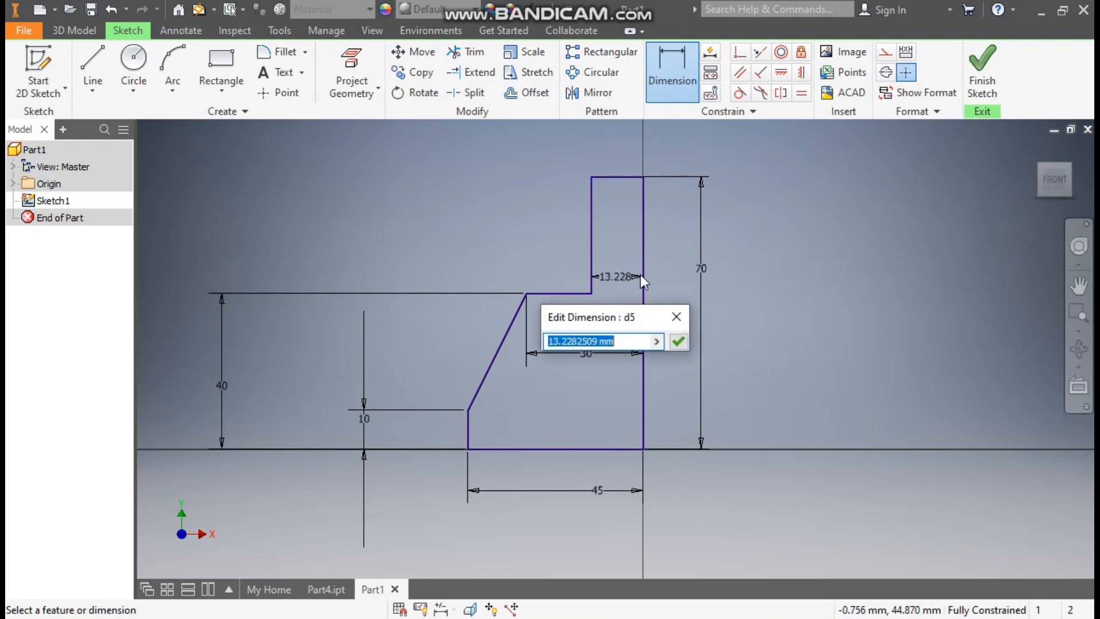
pyautogui.write('25')
pyautogui.press('Return')
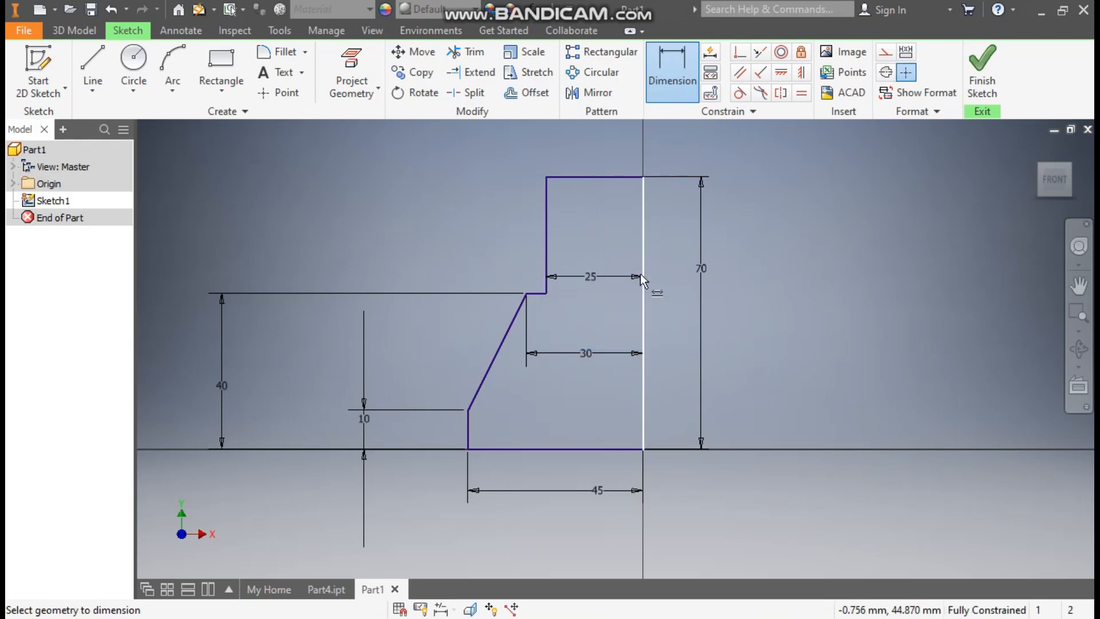
pyautogui.press('Escape')
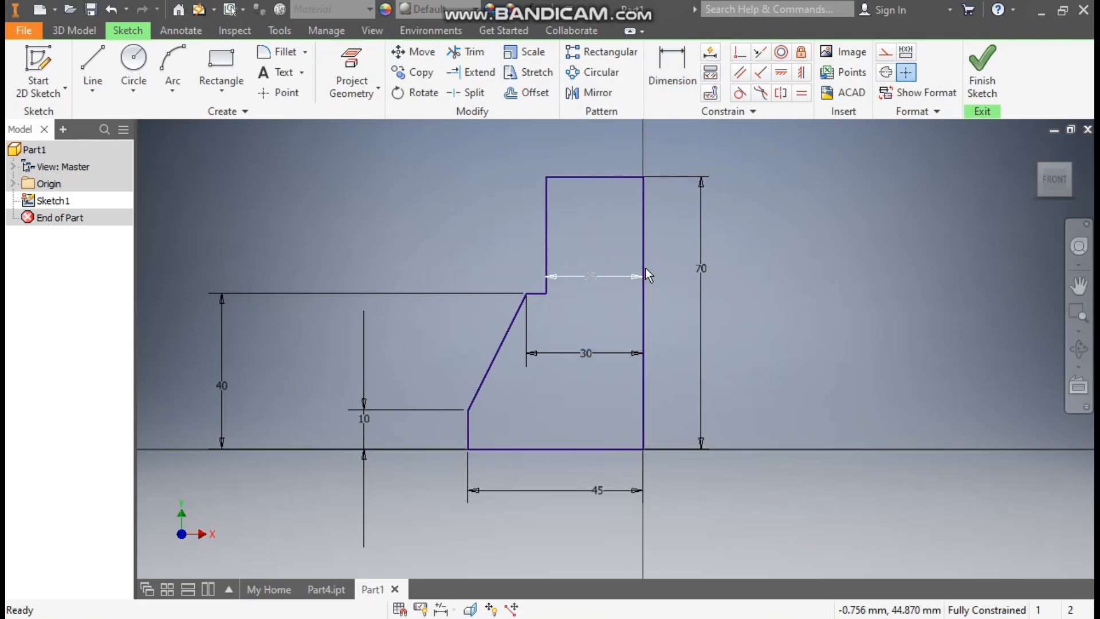
# - Draw a three-point arc of about 11 mm radius from the profile's top edge up to the vertical axis above it
pyautogui.click(173, 89)
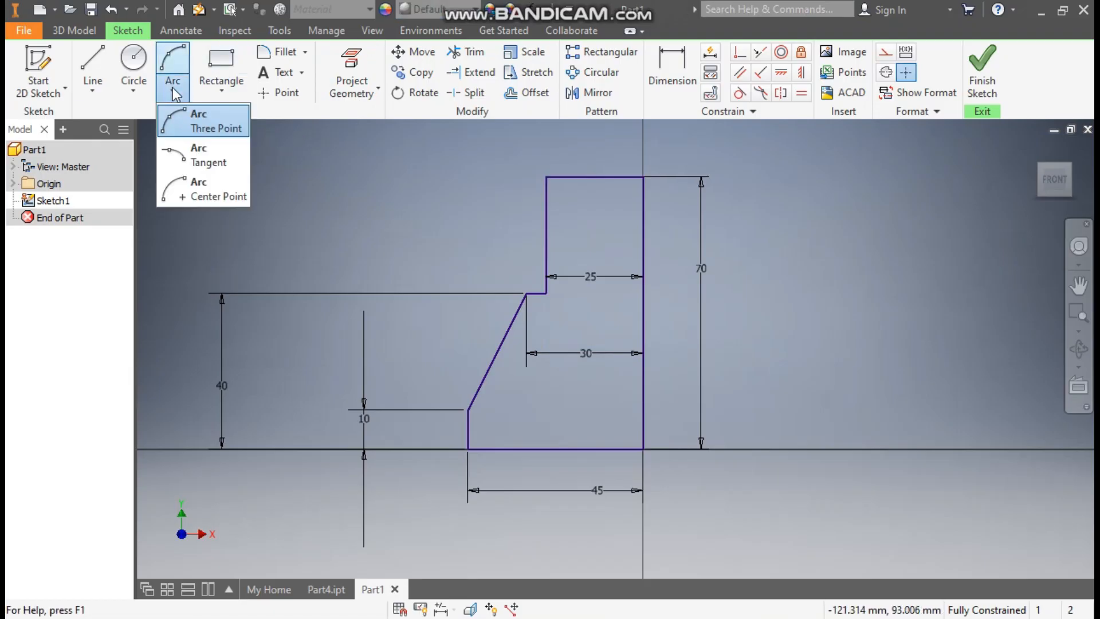
pyautogui.click(218, 122)
pyautogui.scroll(-3, 653, 154)
pyautogui.moveTo(661, 148); pyautogui.dragTo(629, 177, button='middle')
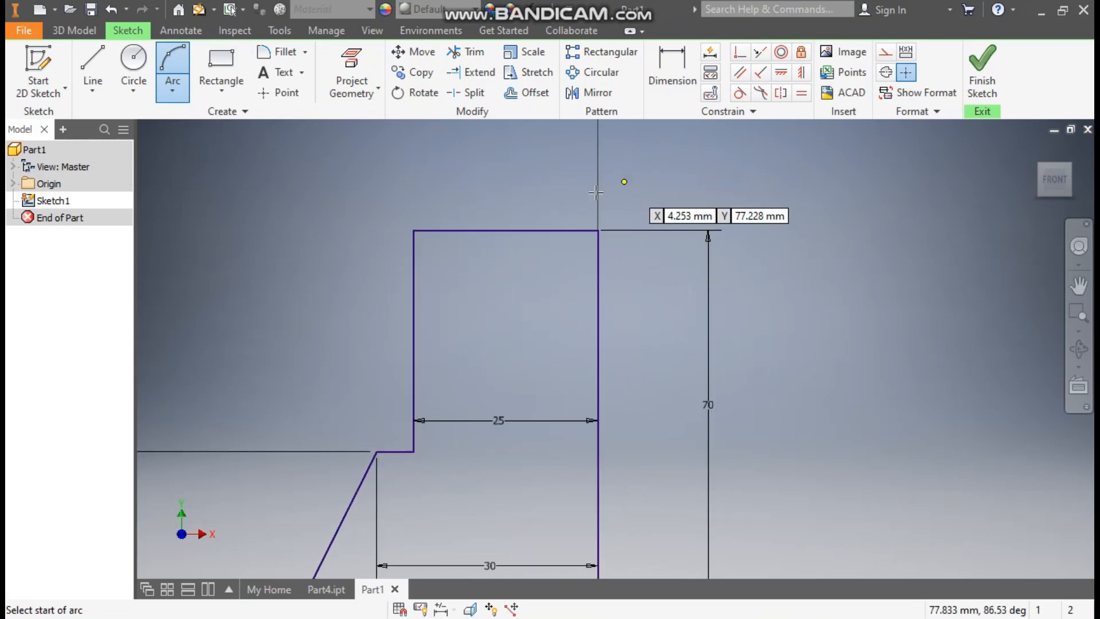
pyautogui.click(534, 230)
pyautogui.click(599, 158)
pyautogui.click(552, 186)
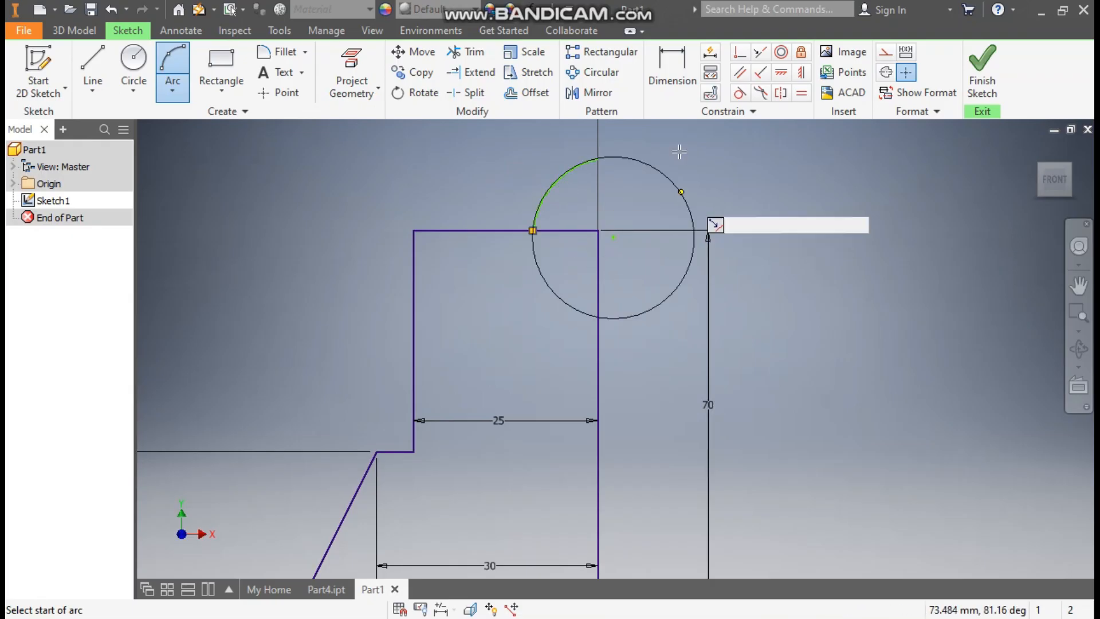
# - Dimension the arc's radius to 15 mm
pyautogui.click(680, 81)
pyautogui.click(567, 175)
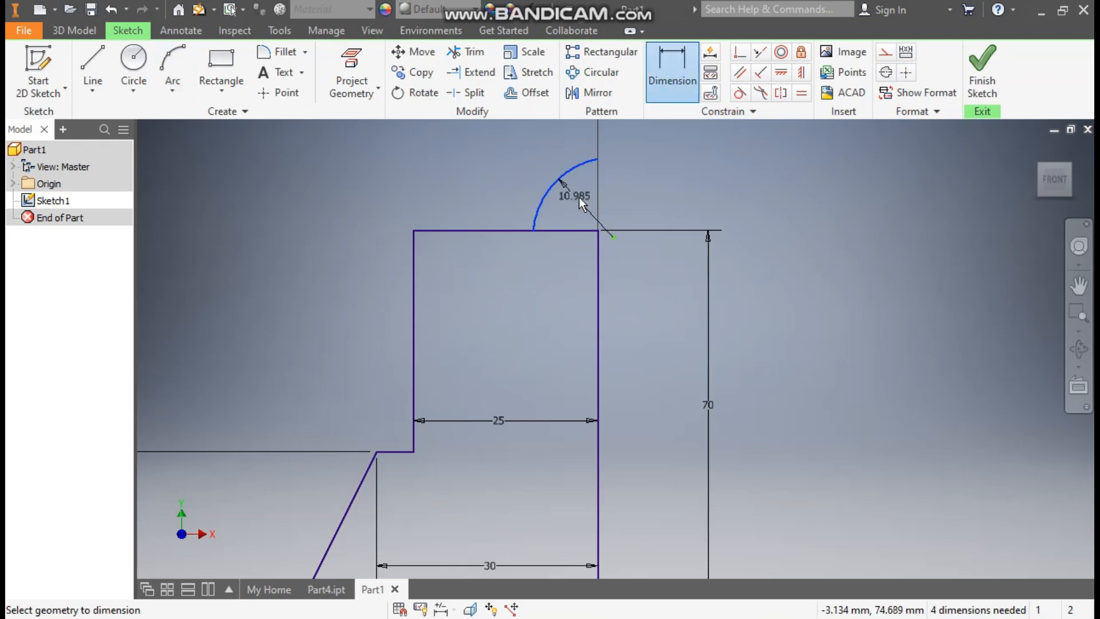
pyautogui.click(579, 197)
pyautogui.write('15')
pyautogui.press('Return')
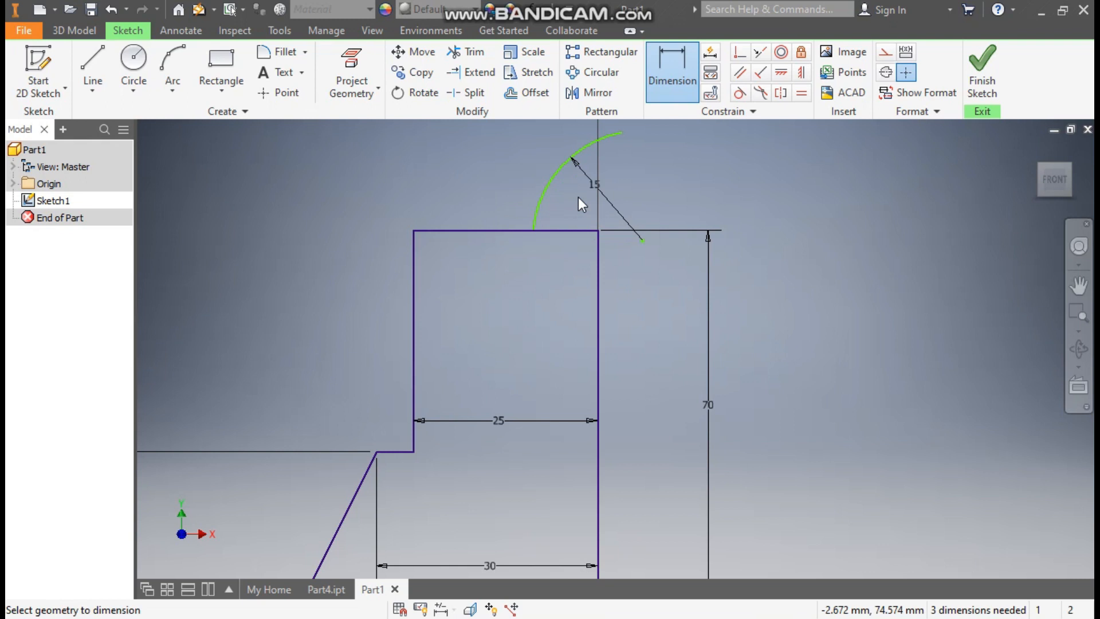
# - Apply a vertical constraint between the arc's upper endpoint and the upper corner of the full-height vertical line
pyautogui.click(802, 73)
pyautogui.click(622, 135)
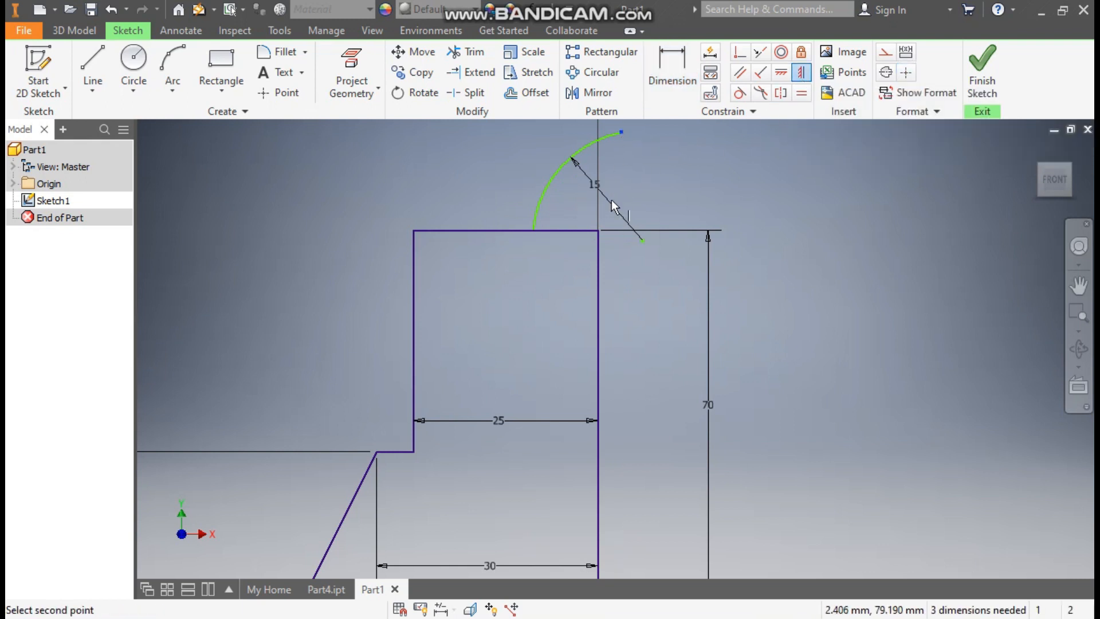
pyautogui.click(598, 228)
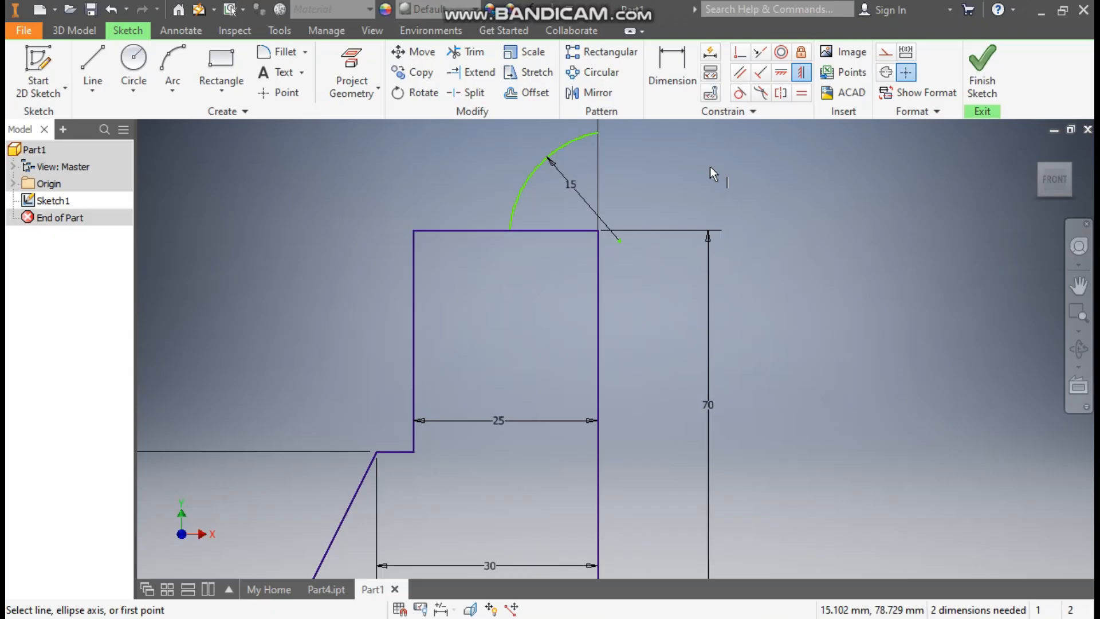
pyautogui.press('Escape')
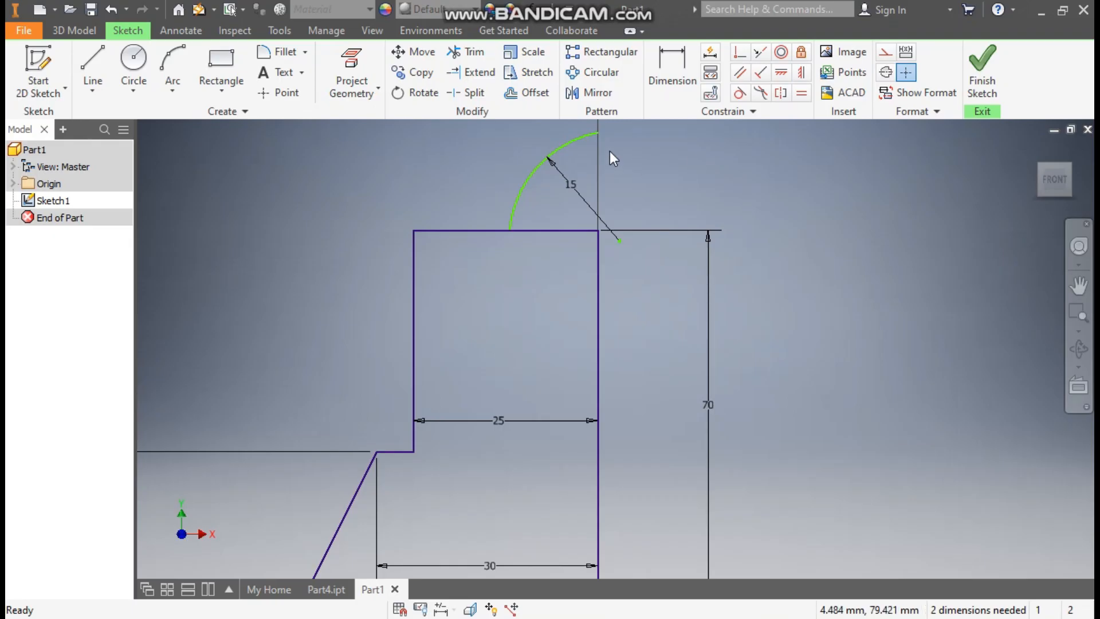
# - Dimension the height of the arc's upper endpoint above the profile's upper corner on the axis to 15 mm
pyautogui.moveTo(599, 133)
pyautogui.mouseDown()
pyautogui.moveTo(615, 149)
pyautogui.moveTo(608, 141)
pyautogui.mouseUp()
pyautogui.click(675, 69)
pyautogui.click(599, 135)
pyautogui.click(599, 230)
pyautogui.click(642, 187)
pyautogui.write('15')
pyautogui.press('Return')
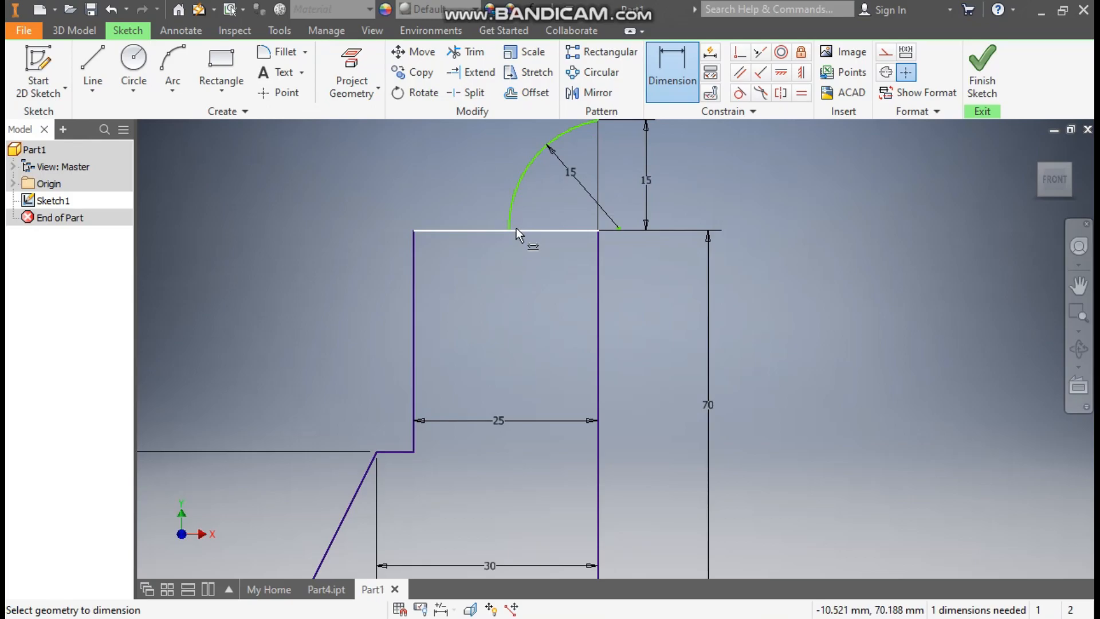
# - Try to make the arc's centre point coincident with the profile's upper corner on the vertical axis
pyautogui.click(742, 56)
pyautogui.click(619, 228)
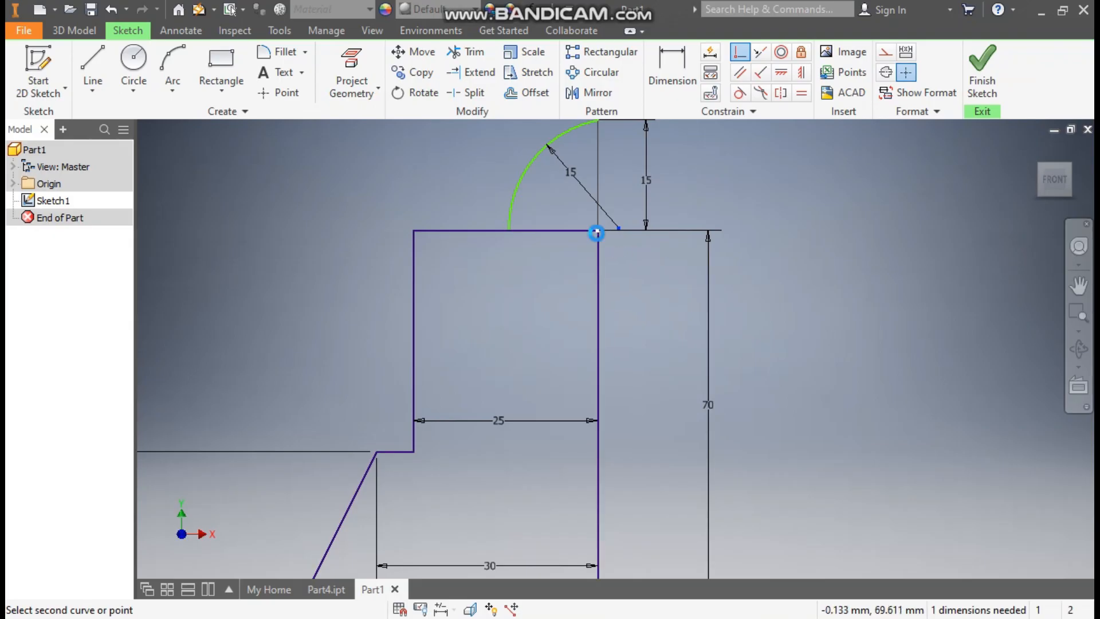
pyautogui.click(596, 232)
pyautogui.click(375, 156)
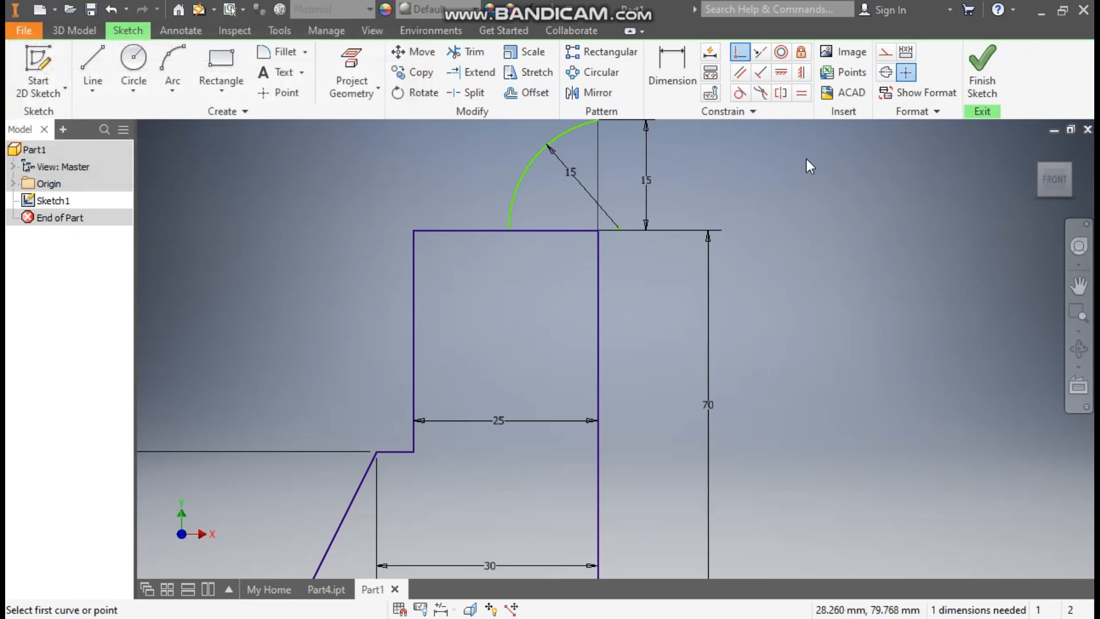
# - Delete the 15 mm height dimension of the arc's upper endpoint and make the arc's centre coincident with the profile's upper corner on the axis
pyautogui.press('Escape')
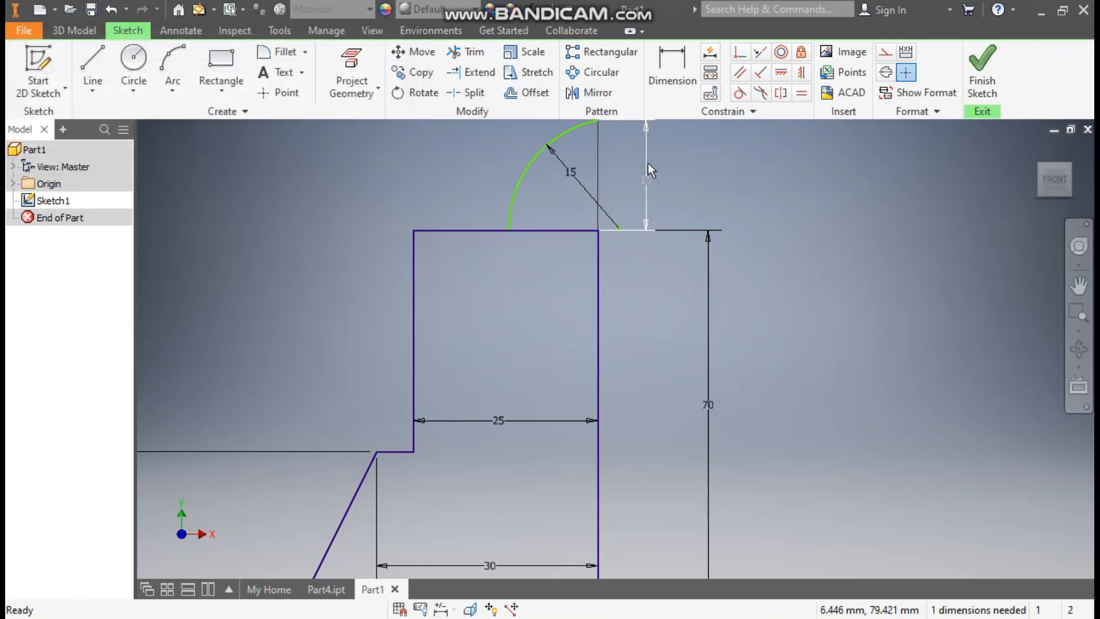
pyautogui.press('Delete')
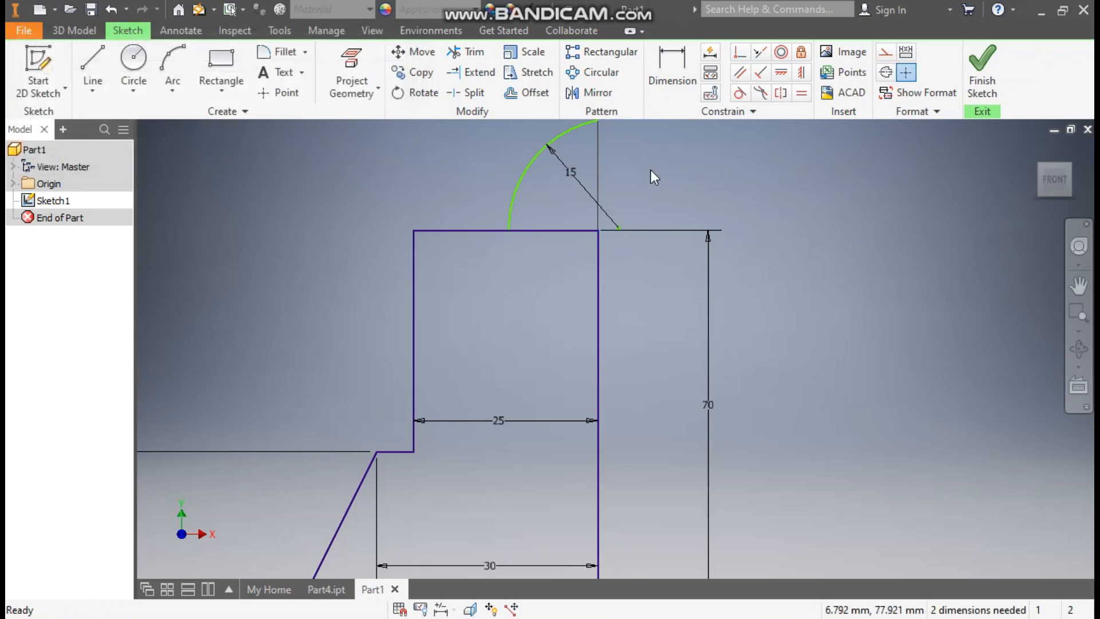
pyautogui.click(731, 93)
pyautogui.click(619, 228)
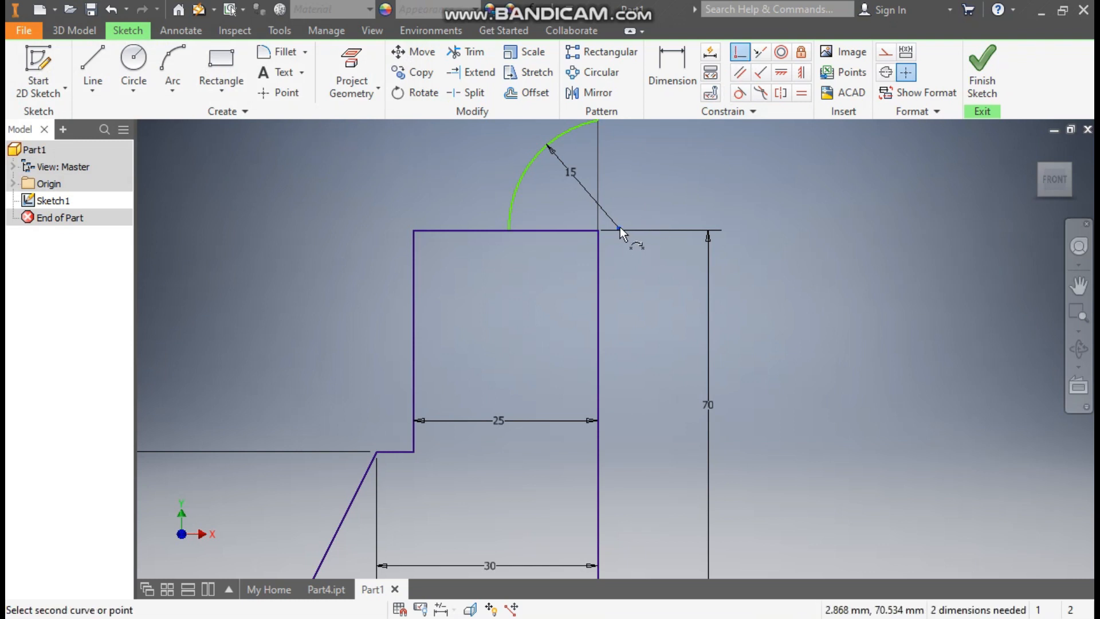
pyautogui.click(598, 231)
pyautogui.scroll(-2, 684, 192)
pyautogui.moveTo(683, 193)
pyautogui.mouseDown(button='middle')
pyautogui.moveTo(729, 225)
pyautogui.moveTo(667, 164)
pyautogui.mouseUp(button='middle')
pyautogui.scroll(-2, 614, 135)
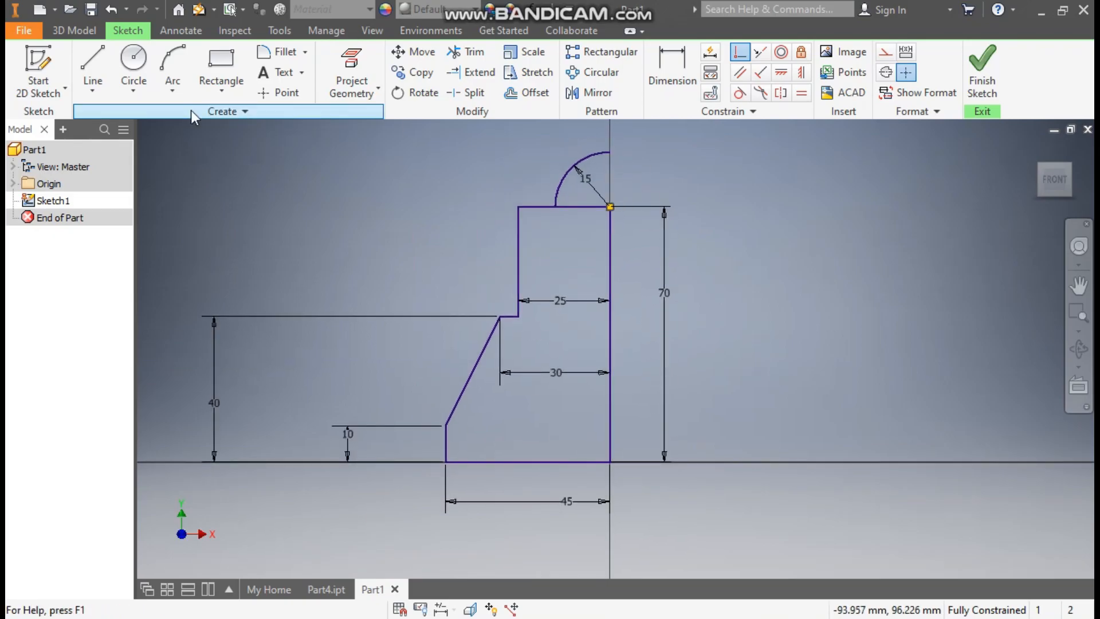
# - Draw a vertical line from the arc's upper endpoint to the profile's upper corner on the axis
pyautogui.click(93, 63)
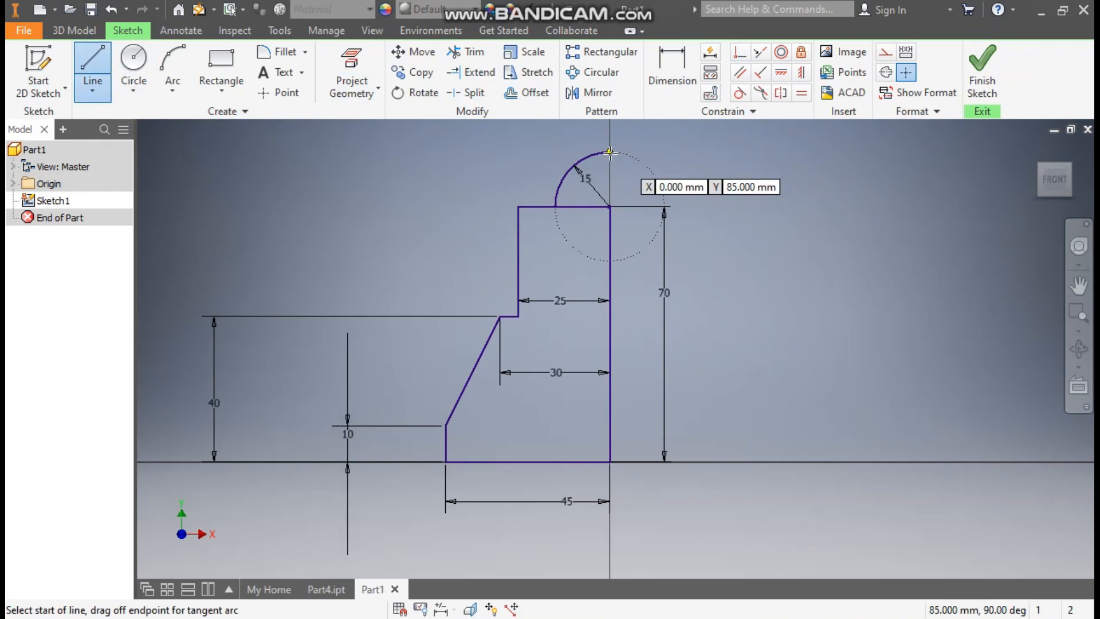
pyautogui.click(609, 207)
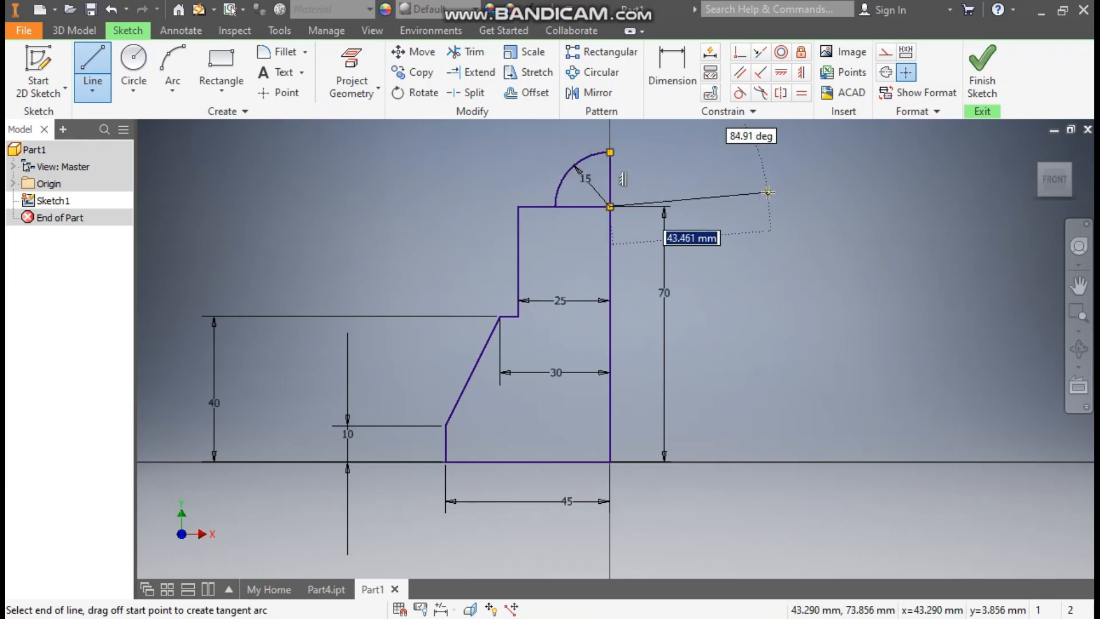
pyautogui.press('Escape')
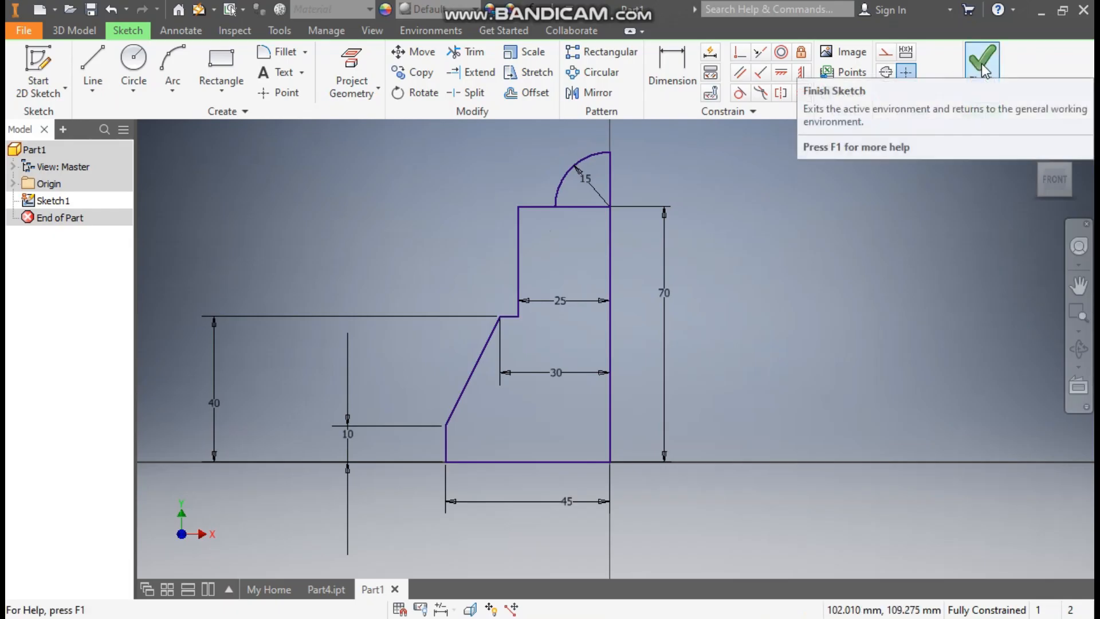
# - Mirror the stepped half-profile and arc about the full-height vertical centre line
pyautogui.click(599, 94)
pyautogui.moveTo(597, 129); pyautogui.dragTo(390, 550)
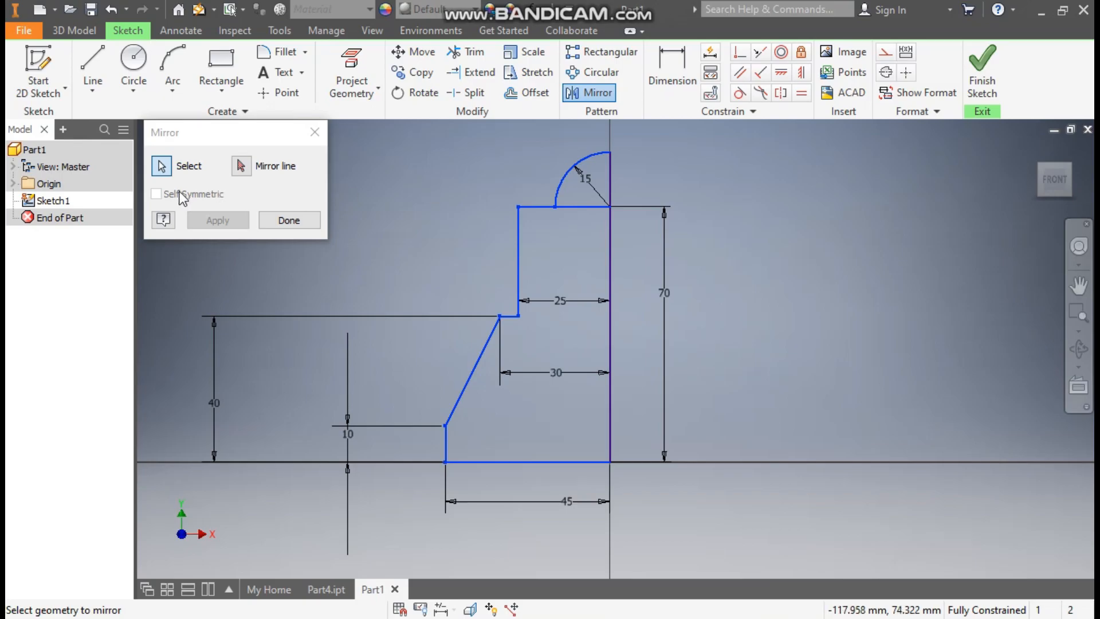
pyautogui.click(241, 166)
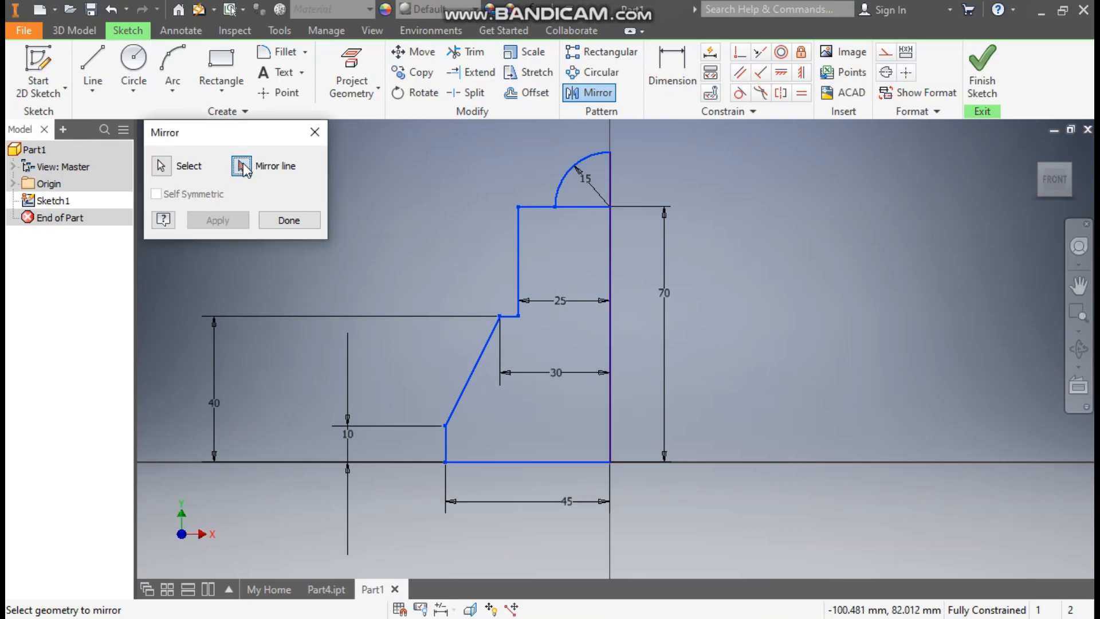
pyautogui.click(611, 248)
pyautogui.click(218, 227)
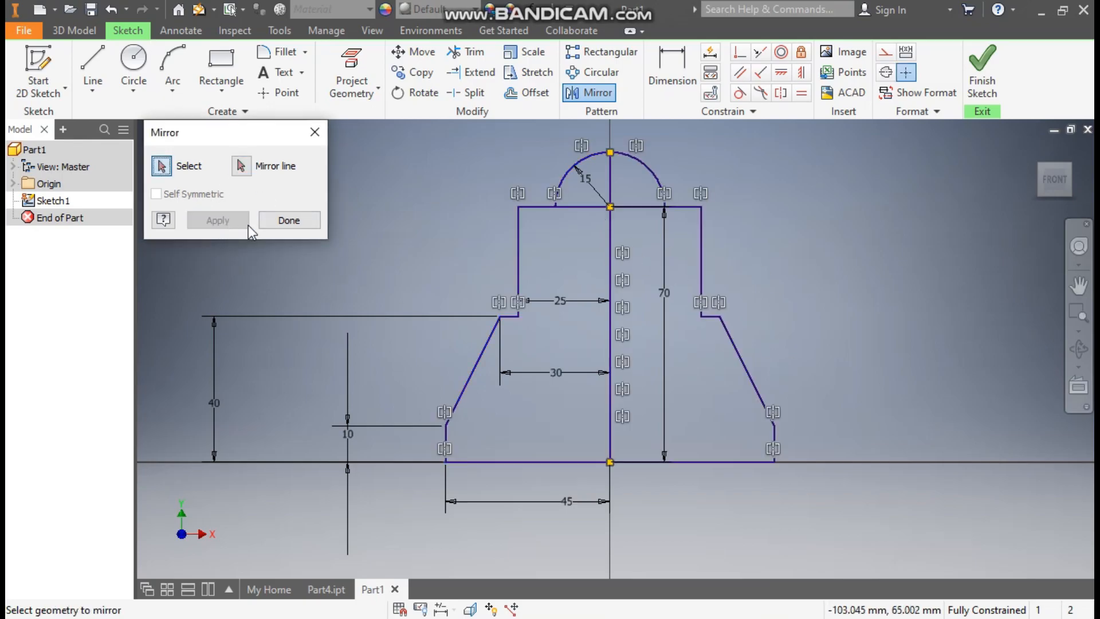
pyautogui.click(269, 225)
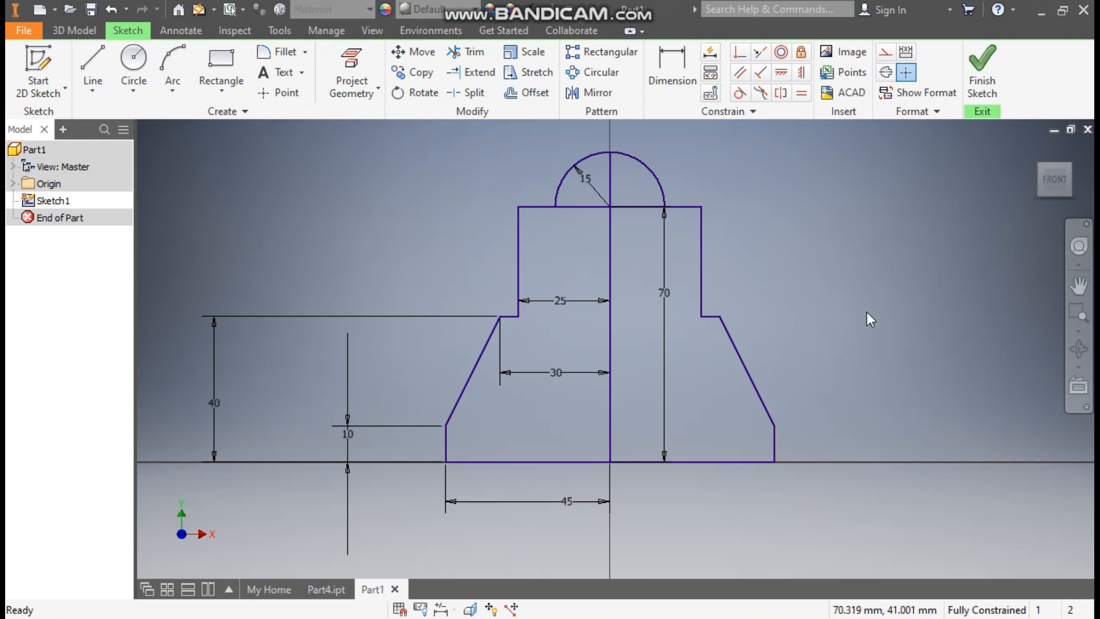
# - Convert the short and full-height vertical centre lines to construction geometry and finish the sketch
pyautogui.click(611, 170)
pyautogui.click(883, 55)
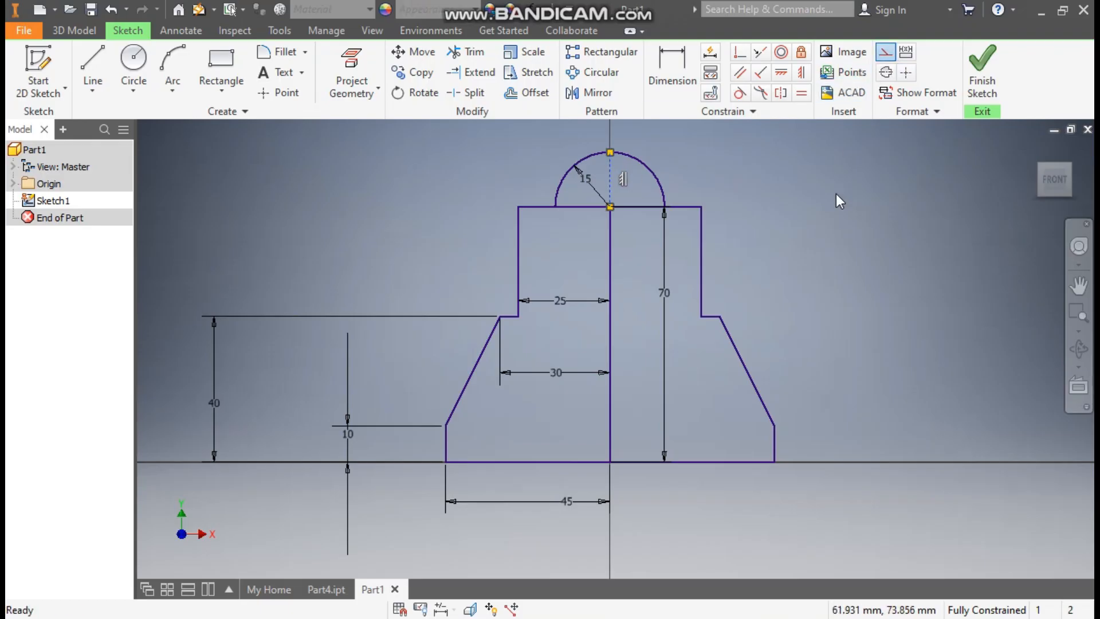
pyautogui.click(611, 281)
pyautogui.click(886, 55)
pyautogui.click(876, 239)
pyautogui.click(976, 66)
# - Extrude the closed profile symmetrically by 50 mm
pyautogui.scroll(-5, 580, 423)
pyautogui.moveTo(581, 423); pyautogui.dragTo(585, 459, button='middle')
pyautogui.scroll(2, 581, 429)
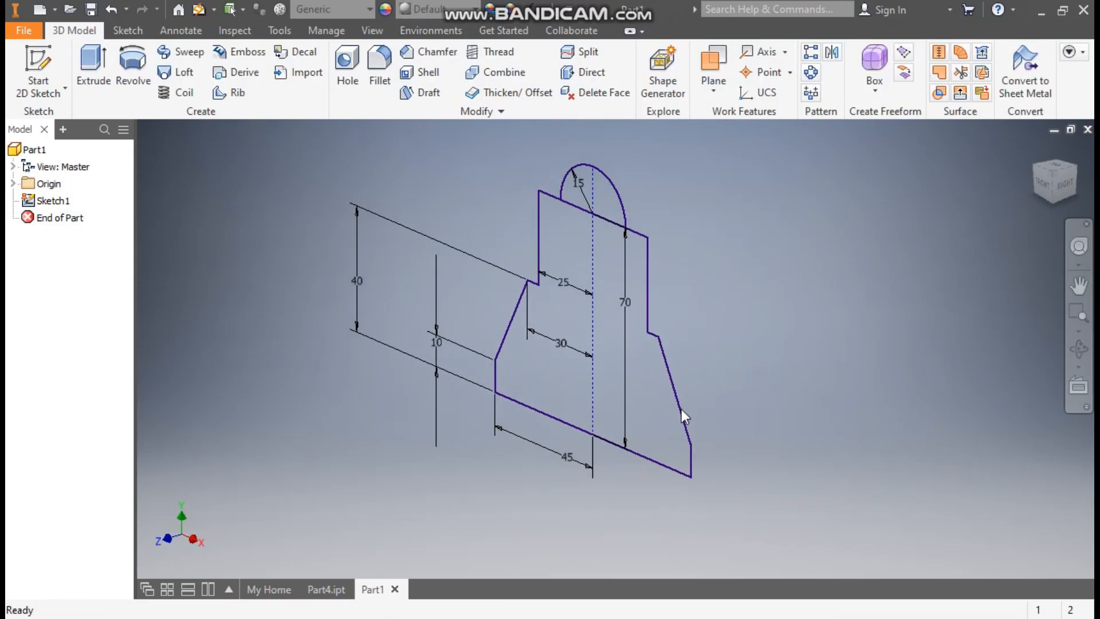
pyautogui.click(94, 63)
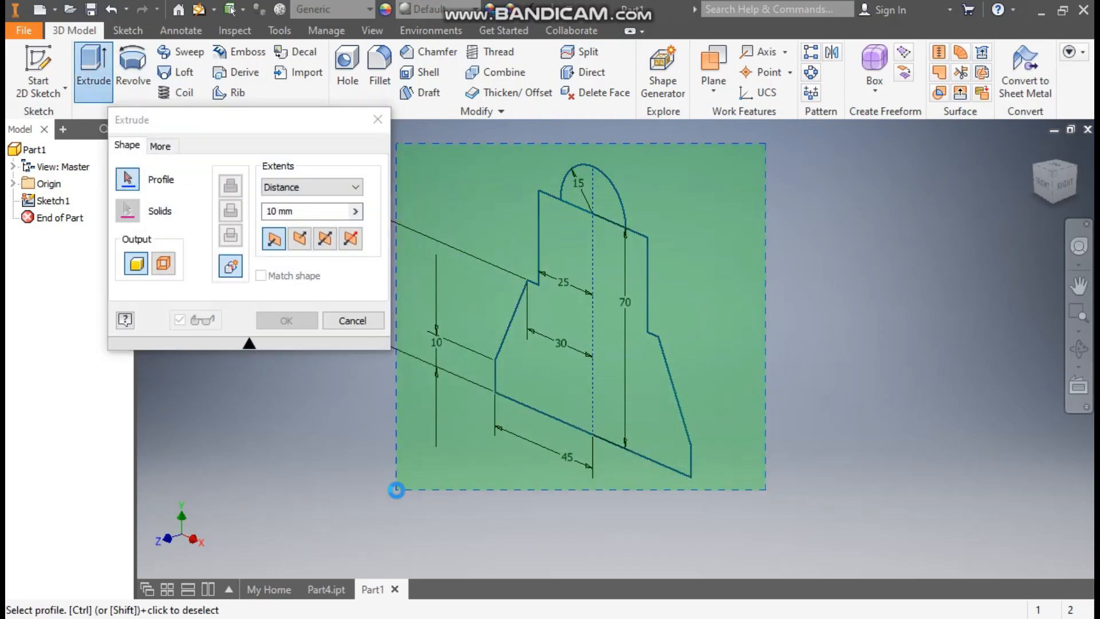
pyautogui.click(531, 343)
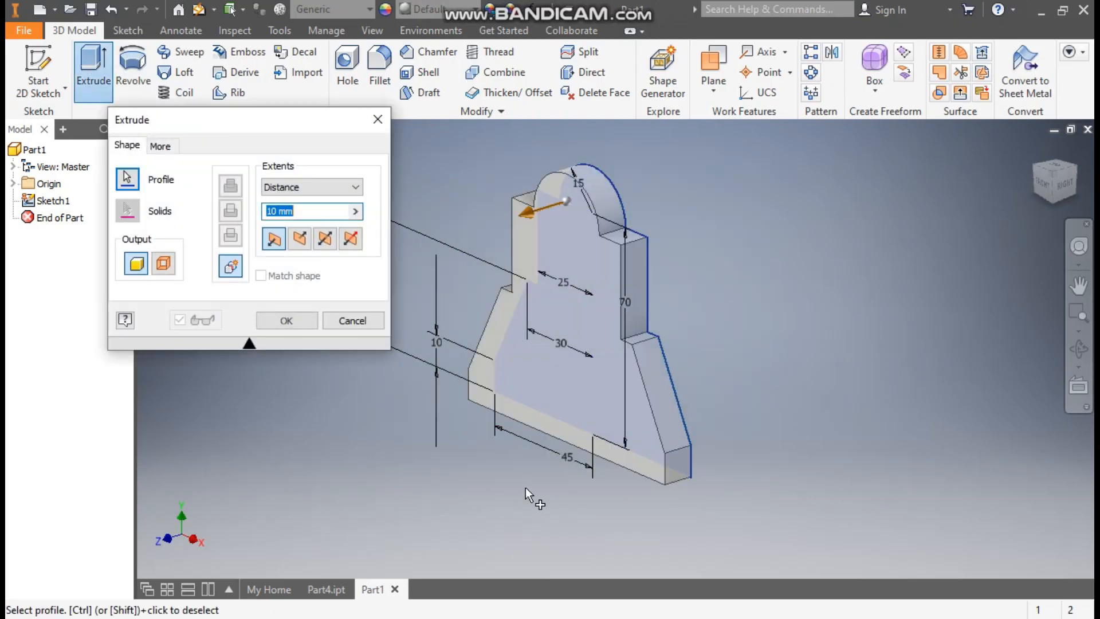
pyautogui.click(330, 245)
pyautogui.click(306, 213)
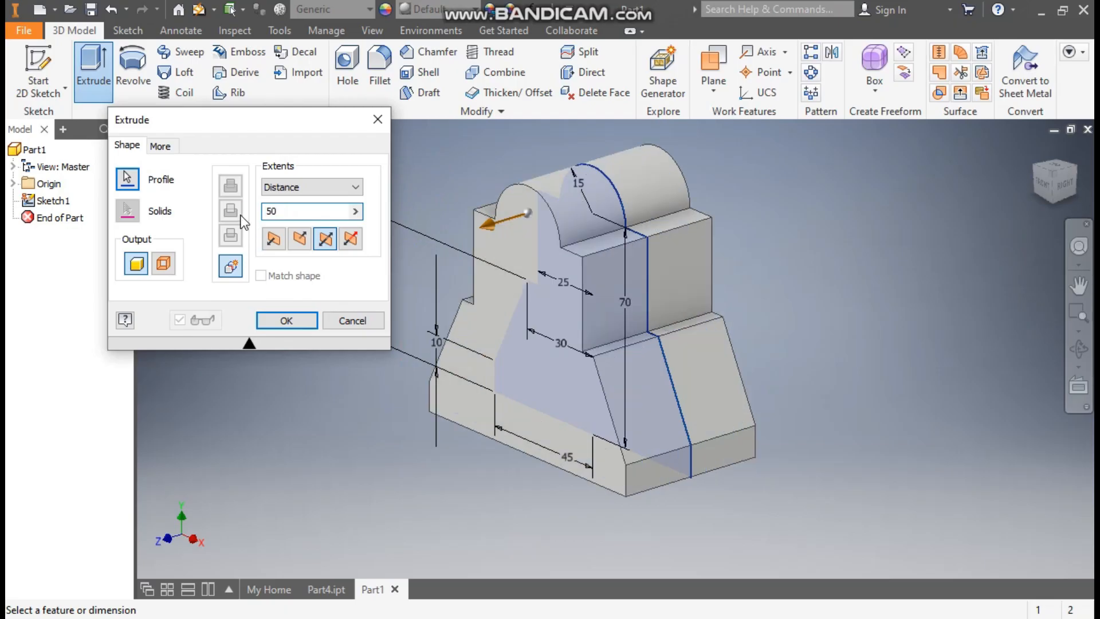
pyautogui.click(288, 322)
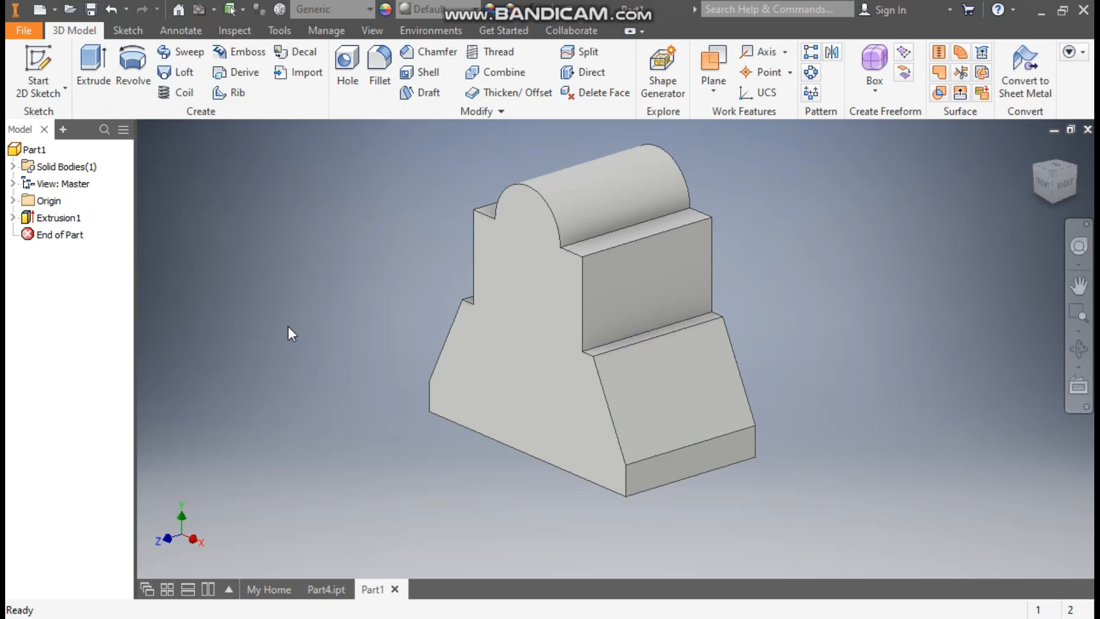
# - Start a sketch on the body's upper vertical side face and draw a two-point rectangle extending down past the face's lower edge
pyautogui.click(652, 267)
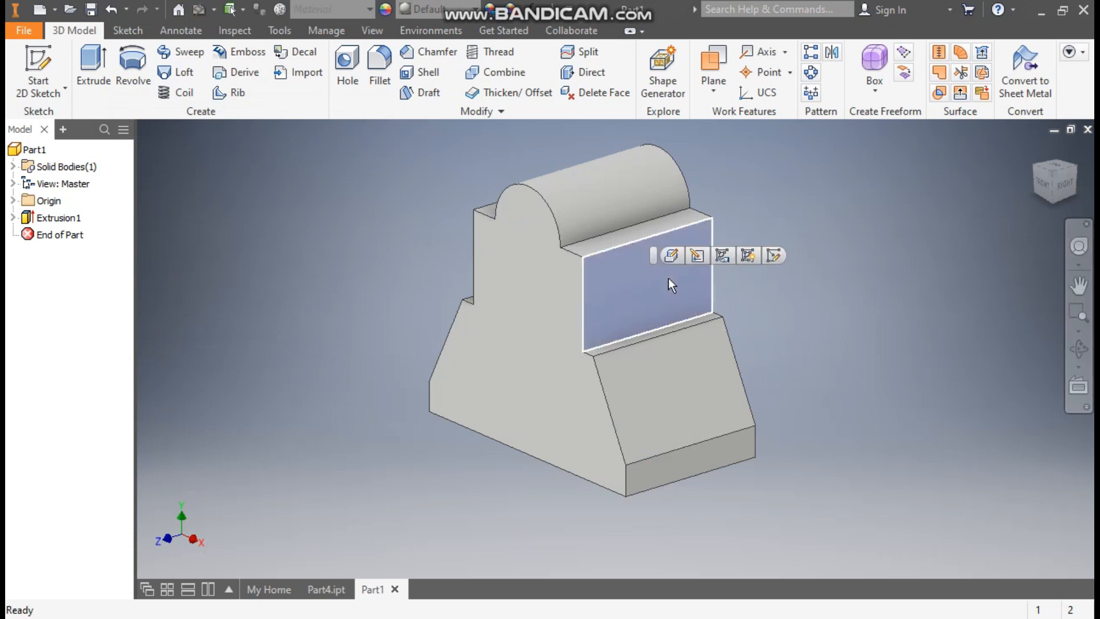
pyautogui.click(776, 256)
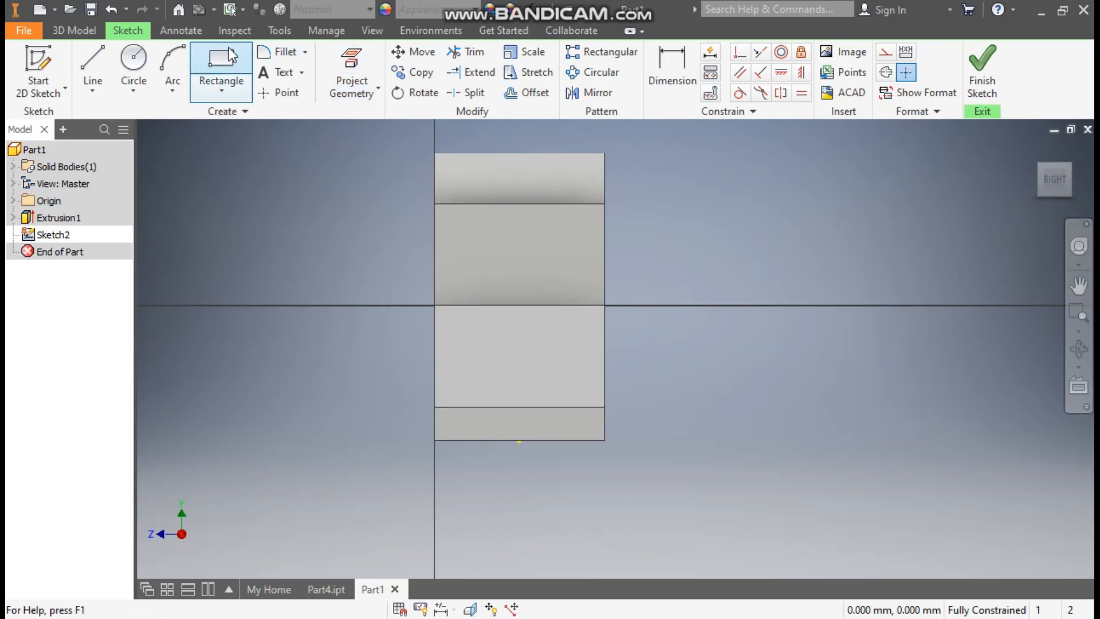
pyautogui.click(229, 88)
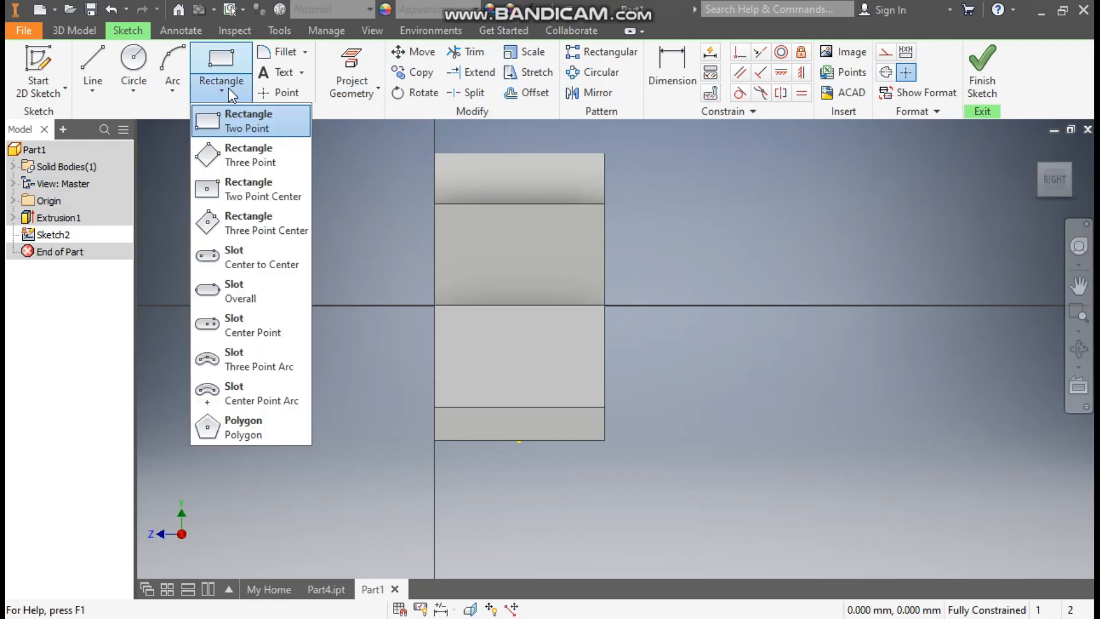
pyautogui.click(237, 117)
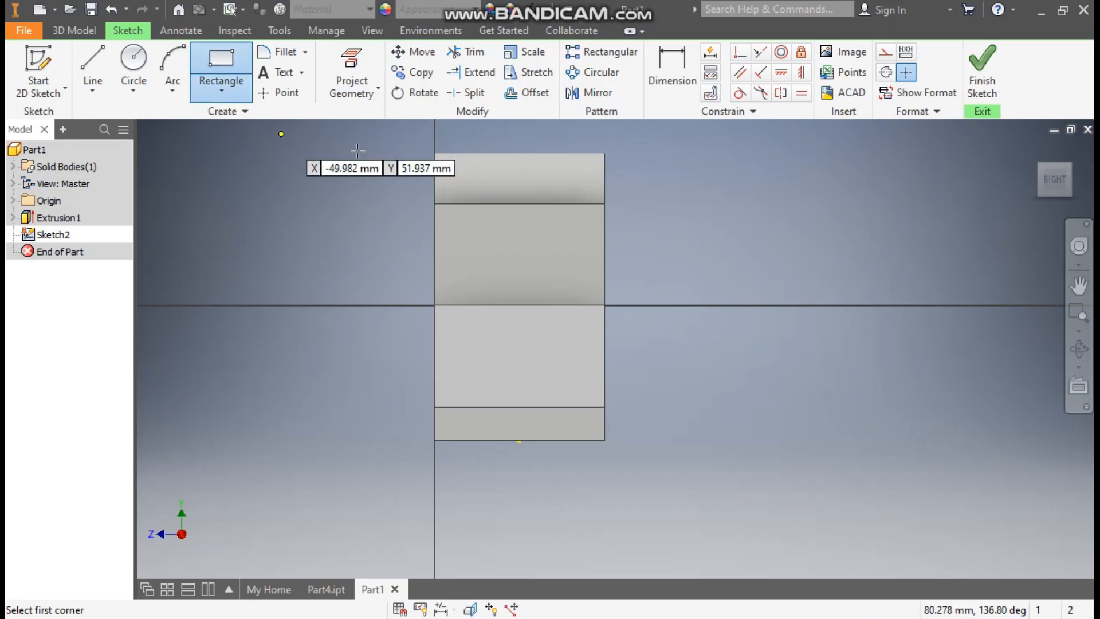
pyautogui.click(471, 231)
pyautogui.click(566, 305)
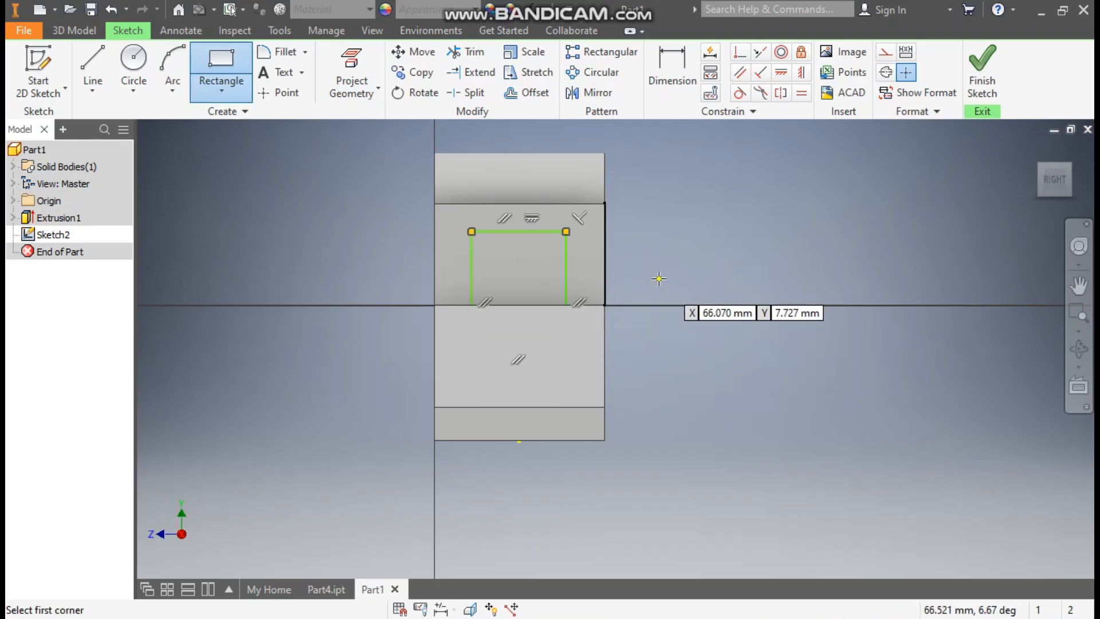
pyautogui.press('Escape')
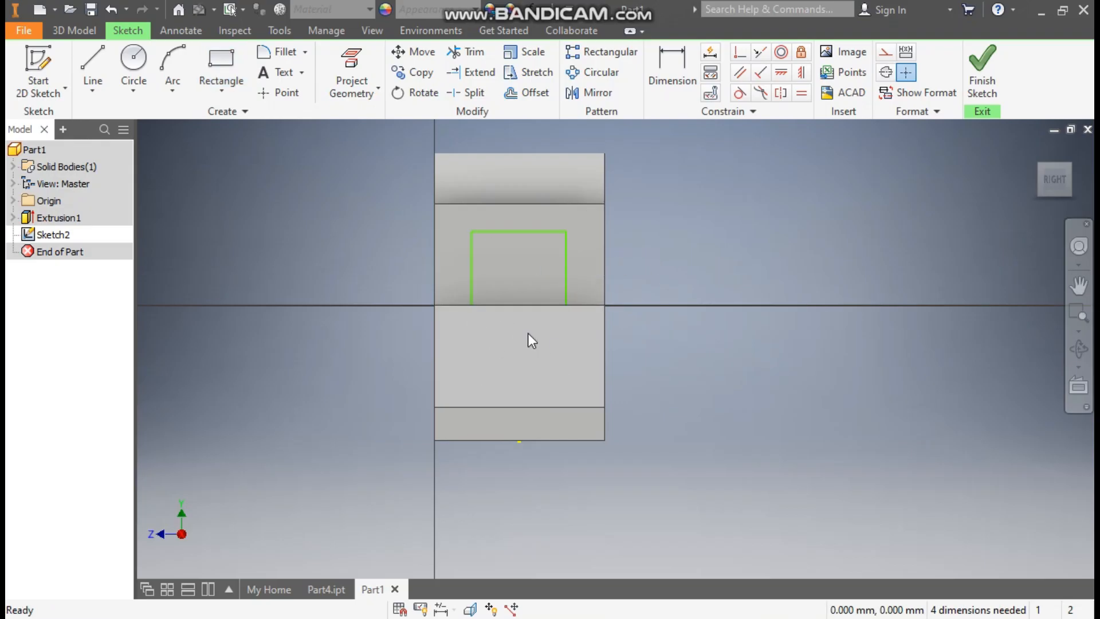
# - Change the model's visual style to Wireframe
pyautogui.click(387, 34)
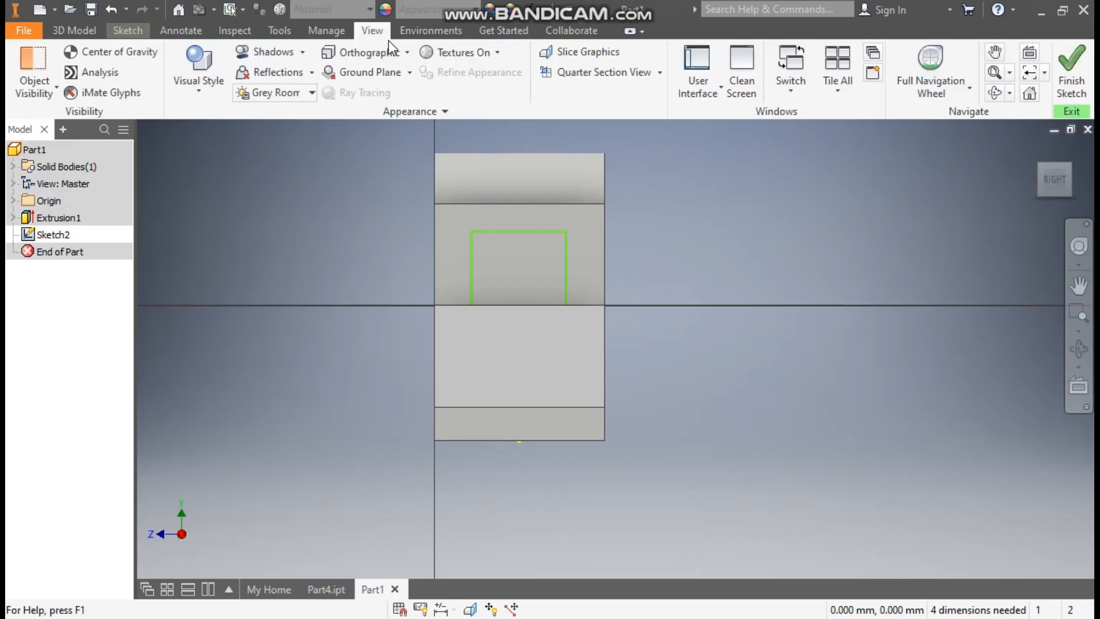
pyautogui.click(199, 91)
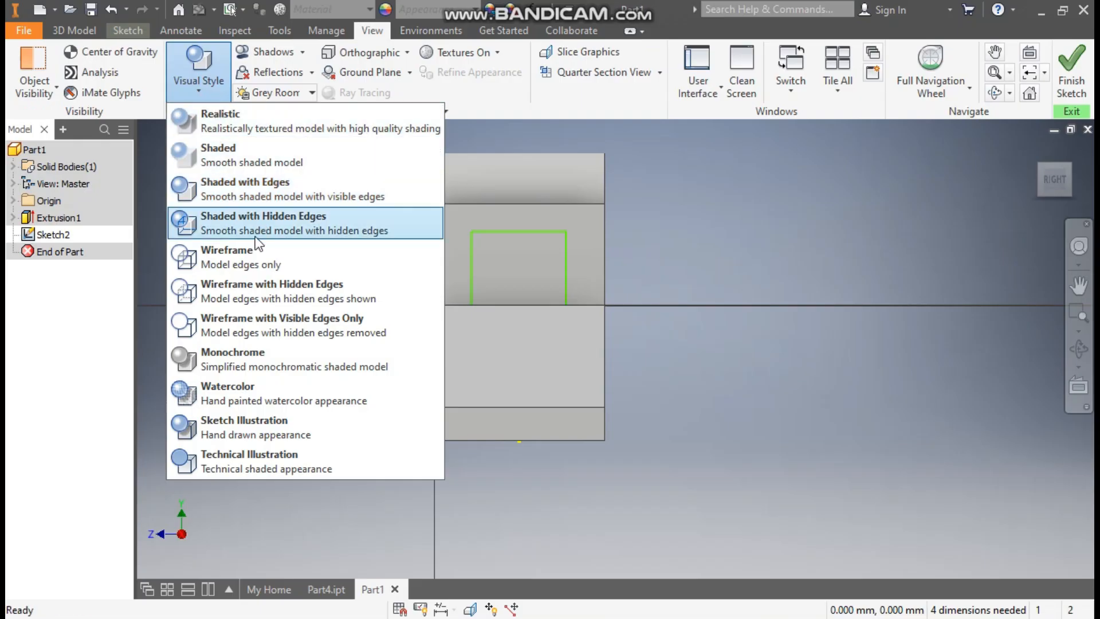
pyautogui.click(252, 252)
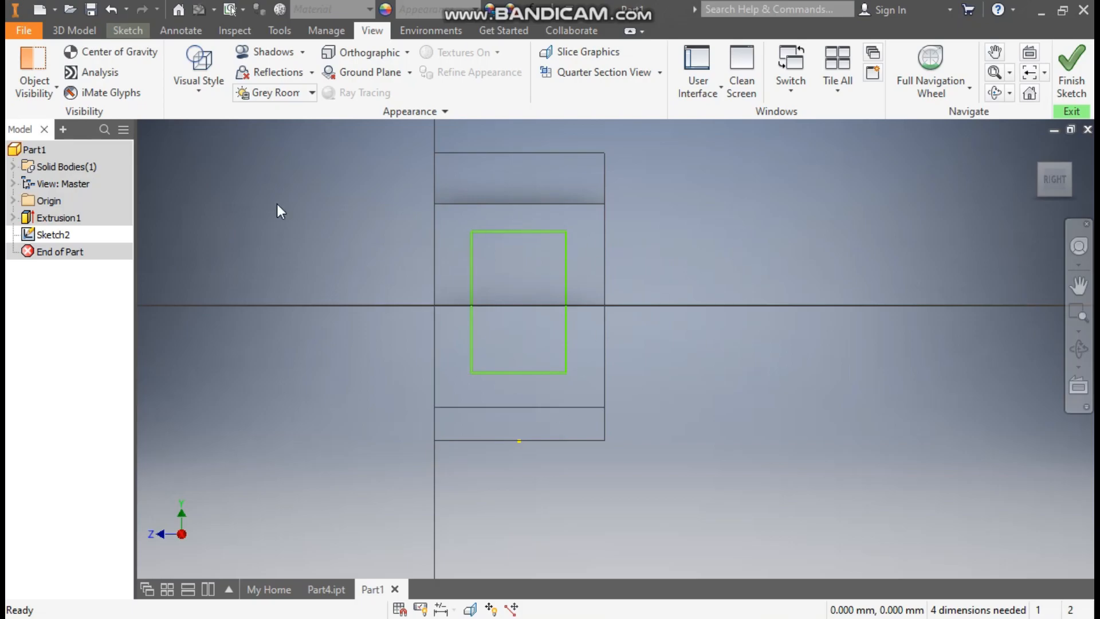
# - Dimension the rectangle's width to 30 mm
pyautogui.click(134, 33)
pyautogui.click(672, 88)
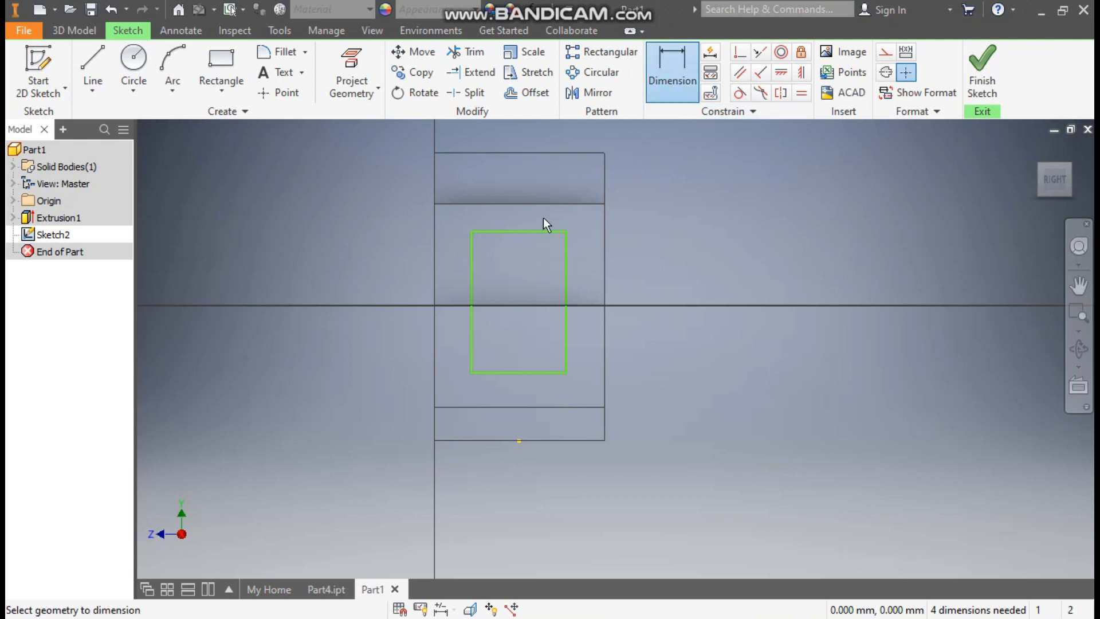
pyautogui.click(525, 232)
pyautogui.click(528, 258)
pyautogui.write('30')
pyautogui.press('Return')
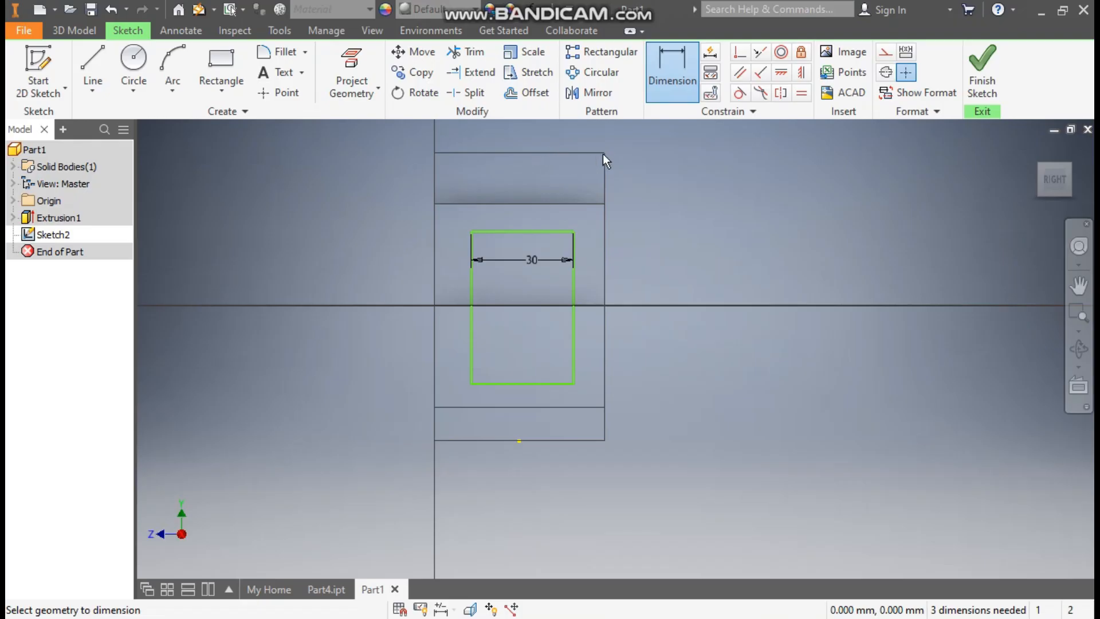
# - Project the uppermost edge of the body's rounded top into the rectangle sketch
pyautogui.click(351, 72)
pyautogui.click(547, 152)
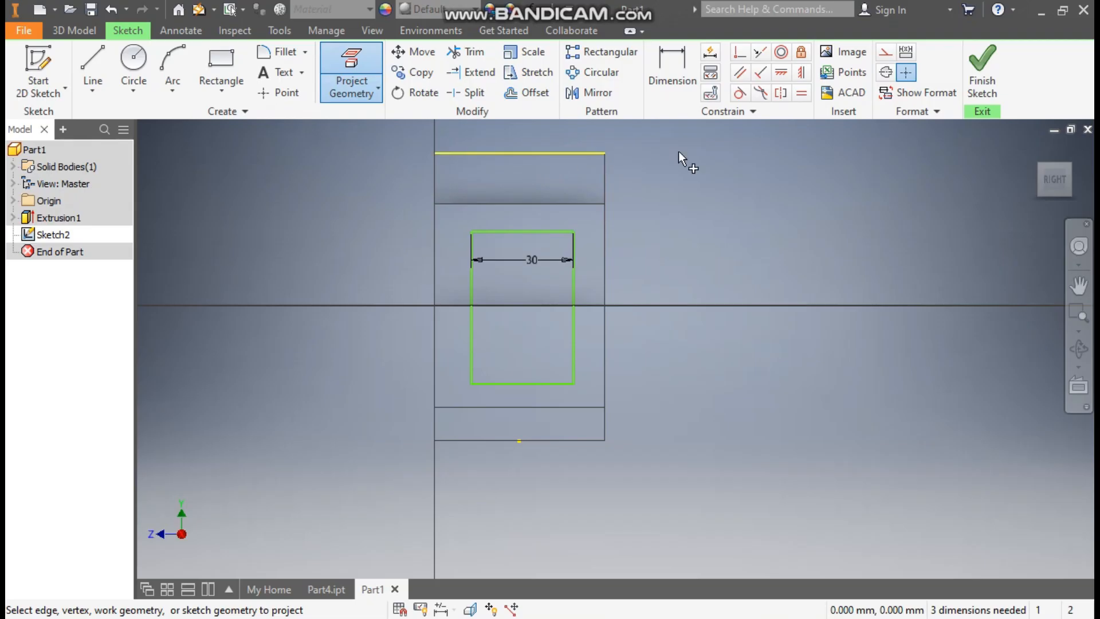
pyautogui.press('Escape')
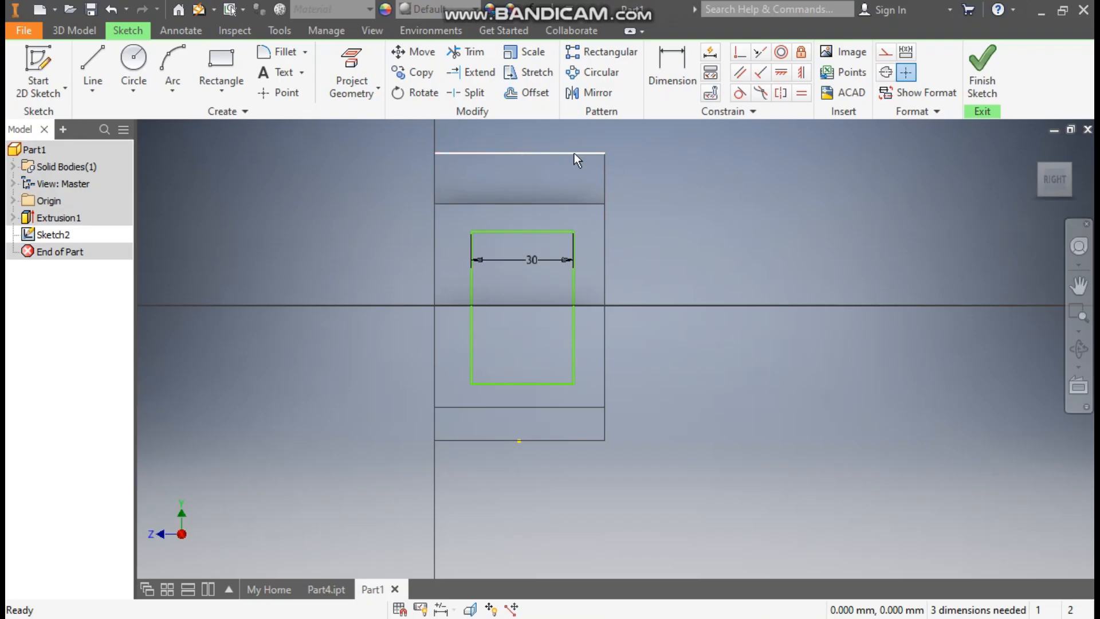
# - Dimension the distance from the projected top edge to the rectangle's lower side to 60 mm
pyautogui.click(668, 62)
pyautogui.click(599, 153)
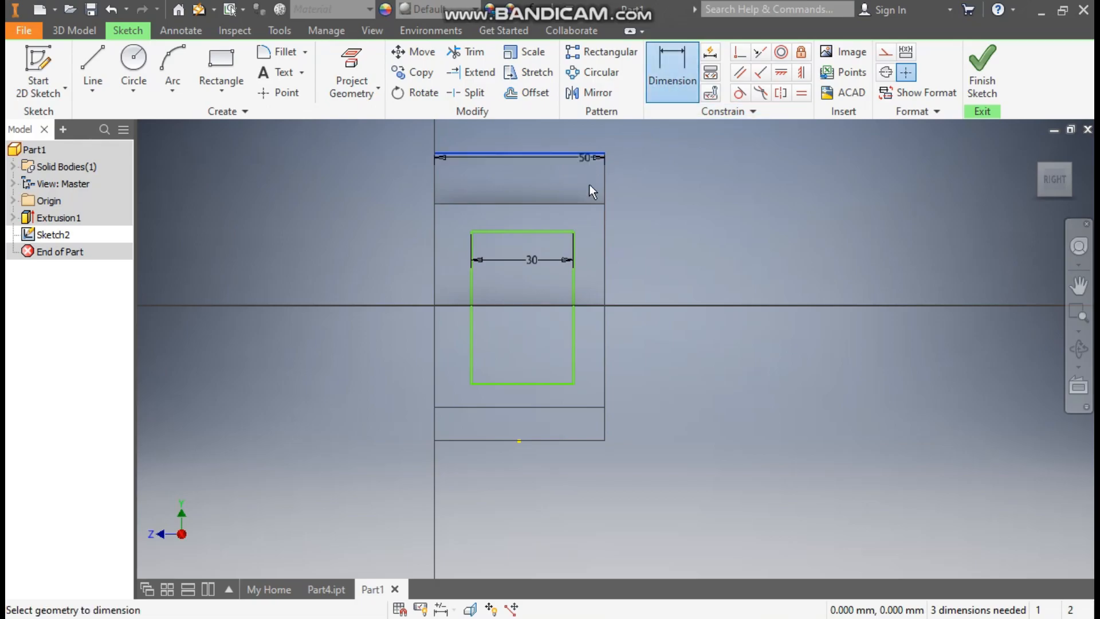
pyautogui.click(552, 385)
pyautogui.click(669, 336)
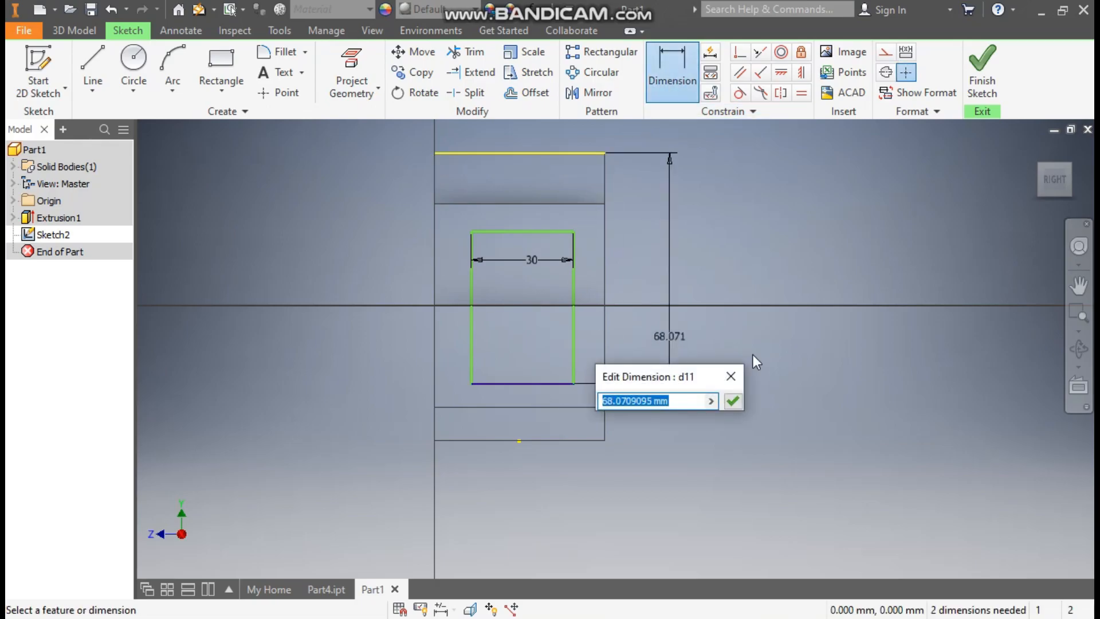
pyautogui.write('60')
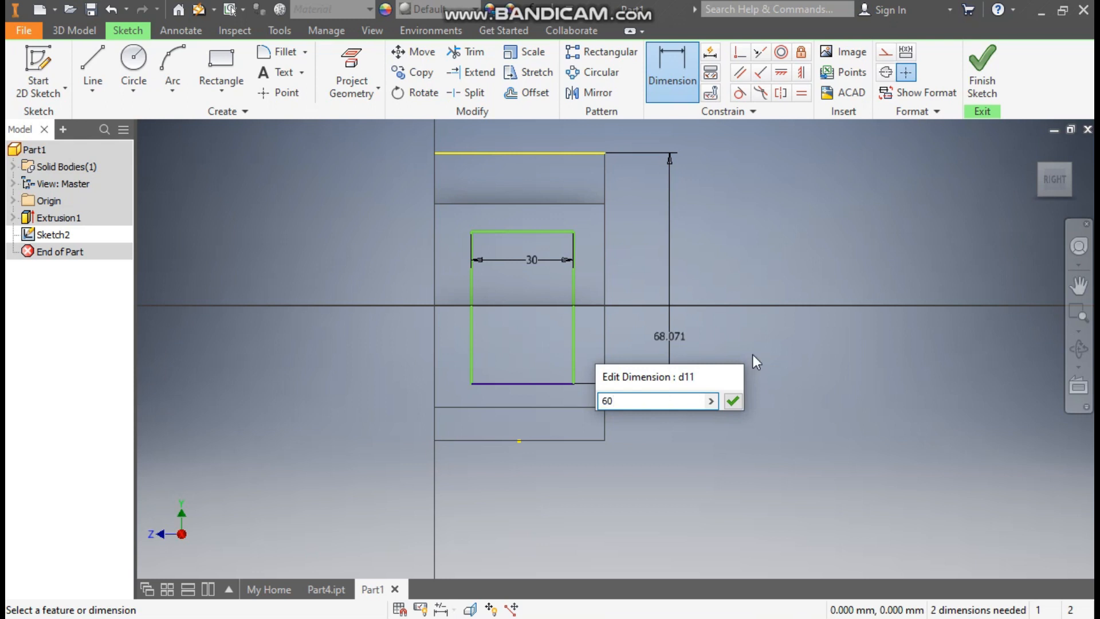
pyautogui.press('Return')
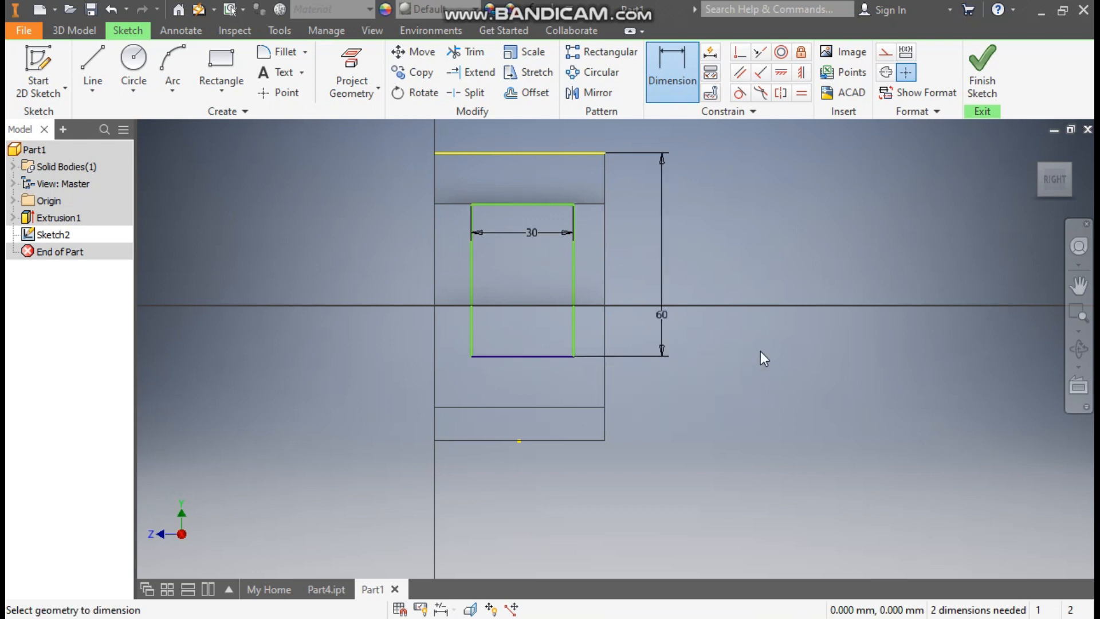
# - Align the midpoint of the rectangle's lower side vertically with the midpoint of the body's projected bottom edge
pyautogui.click(802, 77)
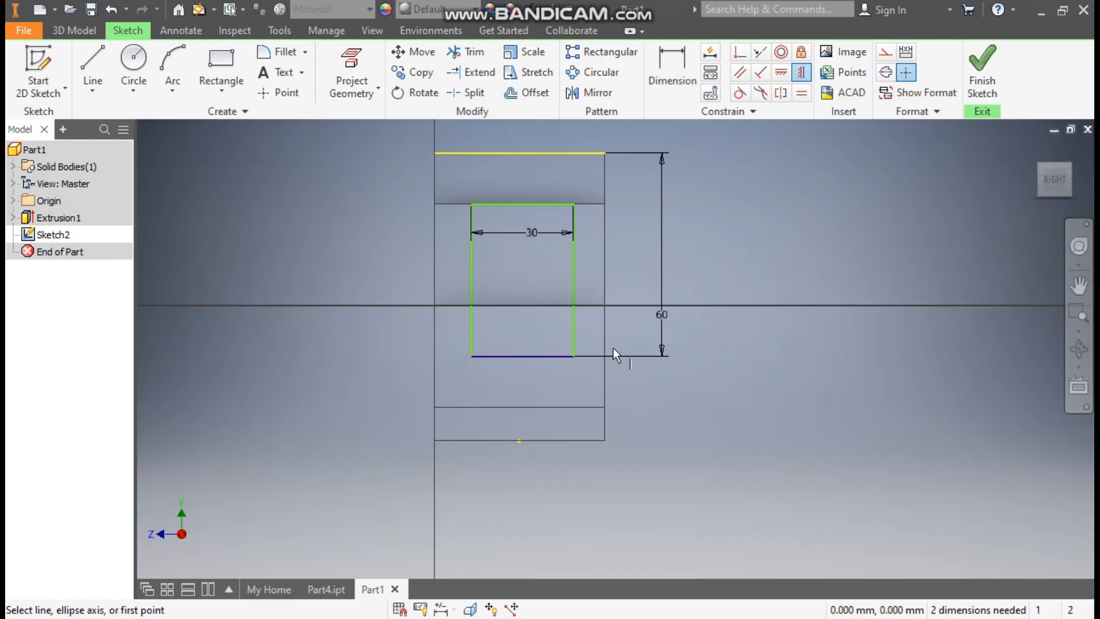
pyautogui.click(524, 356)
pyautogui.click(519, 441)
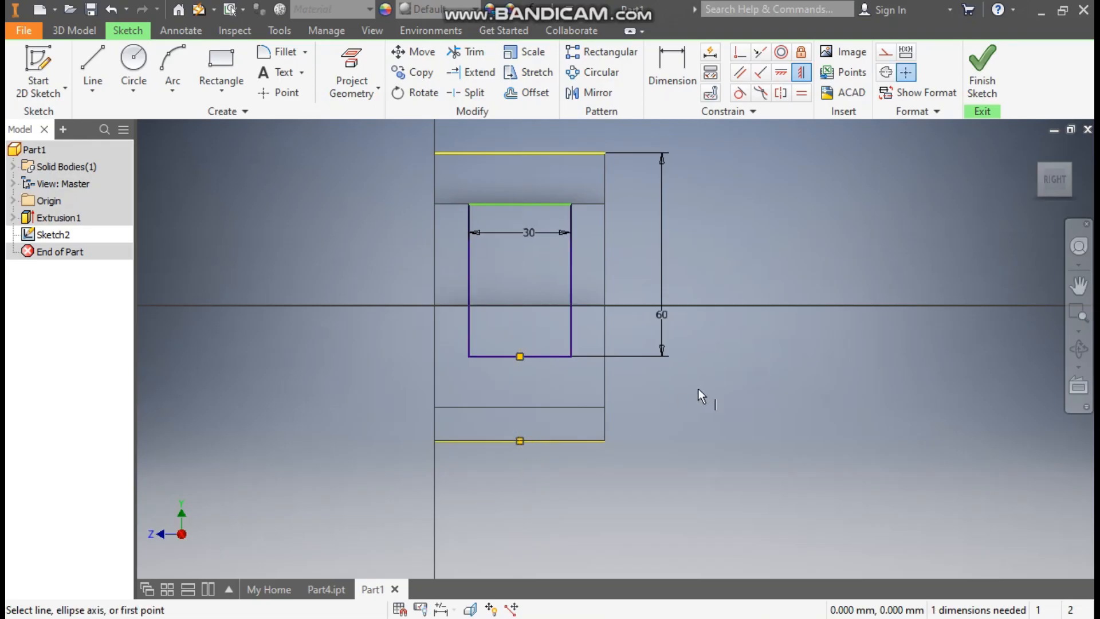
pyautogui.press('Escape')
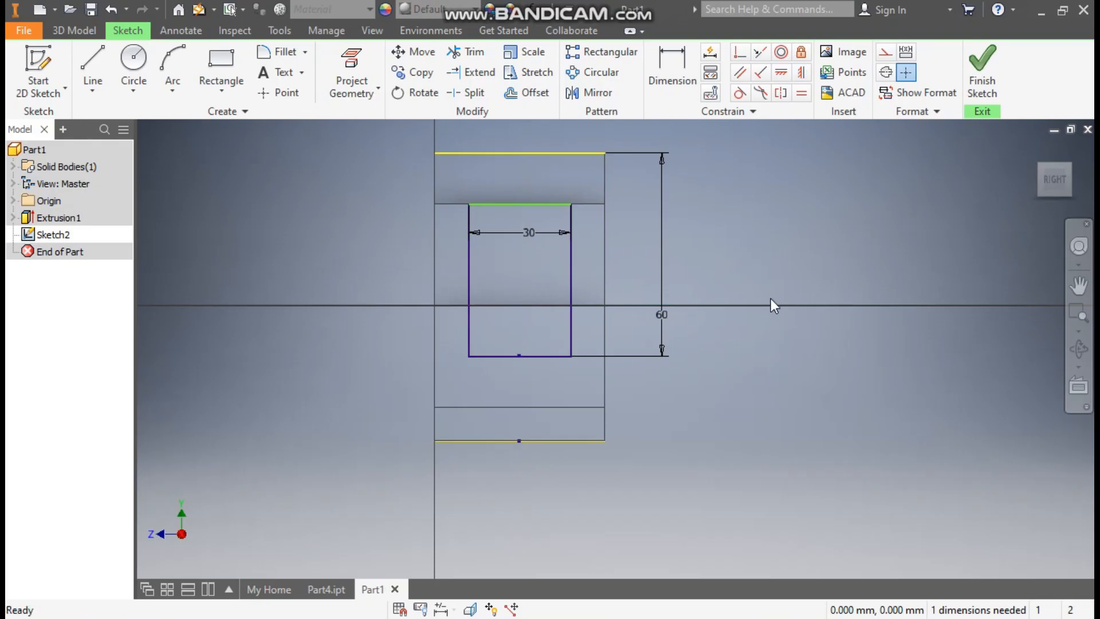
# - Make the rectangle's upper side coincident with the midpoint of the body's shoulder edge and finish the sketch
pyautogui.moveTo(531, 204)
pyautogui.mouseDown()
pyautogui.moveTo(531, 151)
pyautogui.moveTo(531, 235)
pyautogui.moveTo(537, 176)
pyautogui.moveTo(536, 222)
pyautogui.mouseUp()
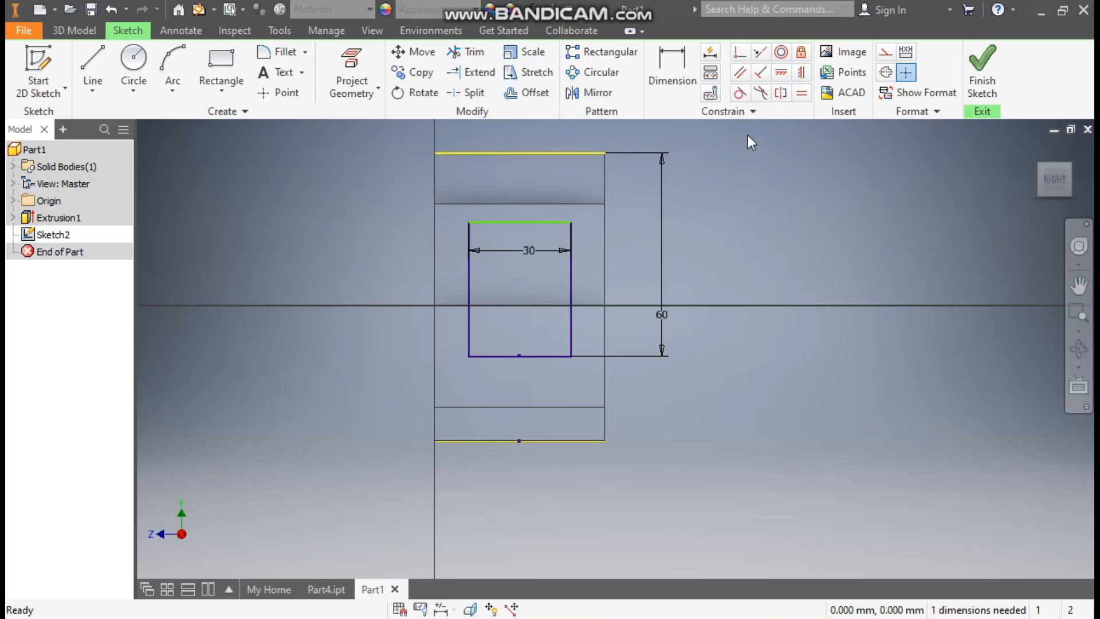
pyautogui.click(739, 55)
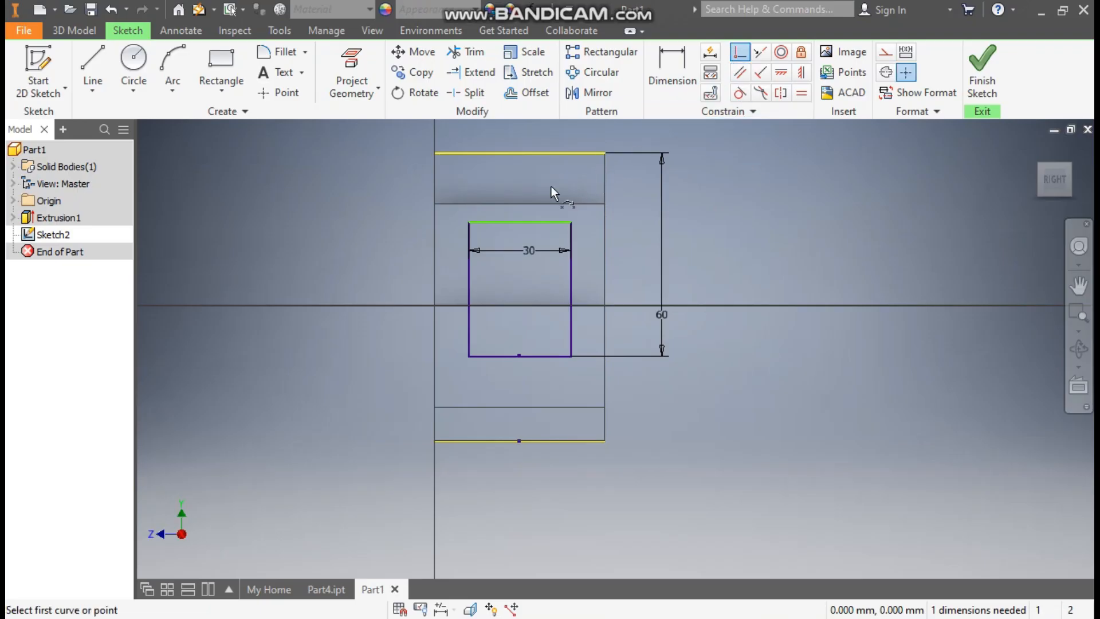
pyautogui.click(519, 204)
pyautogui.click(511, 221)
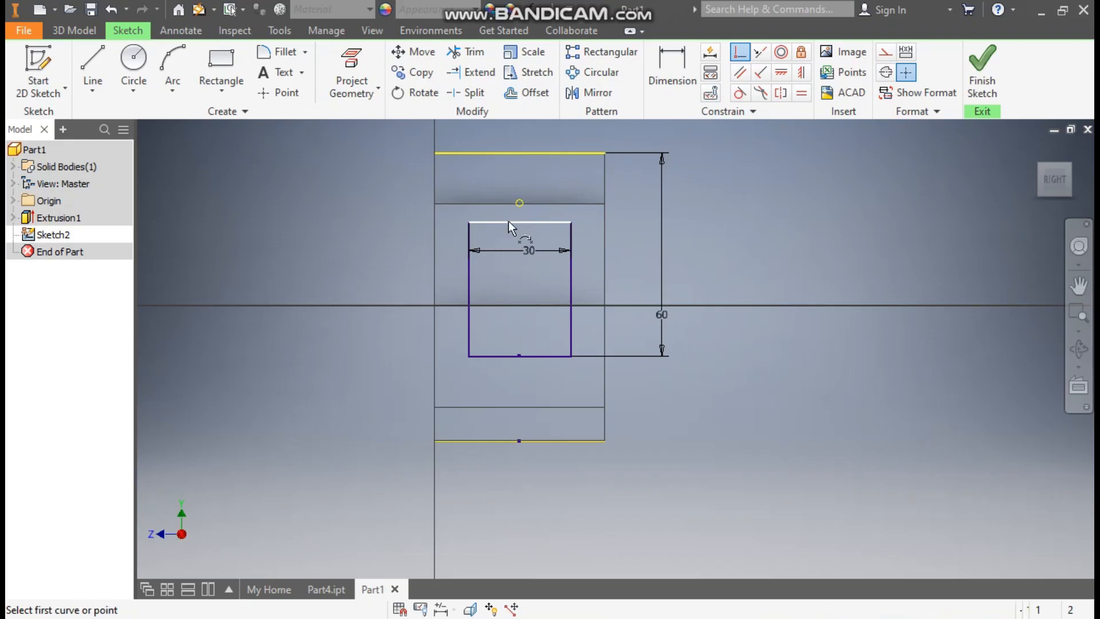
pyautogui.press('Escape')
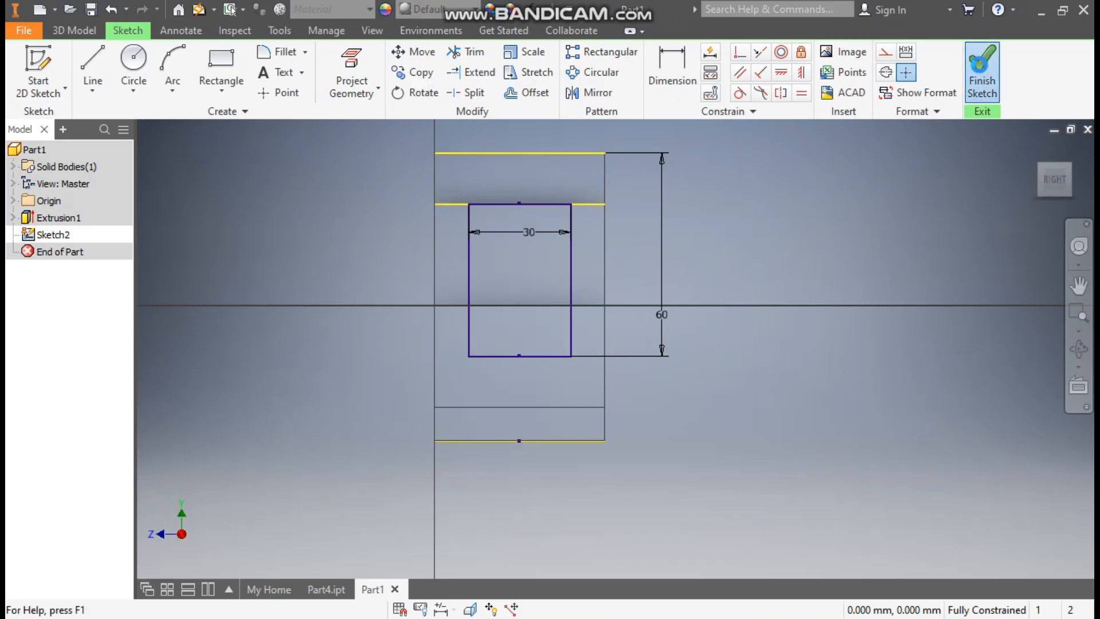
pyautogui.click(981, 71)
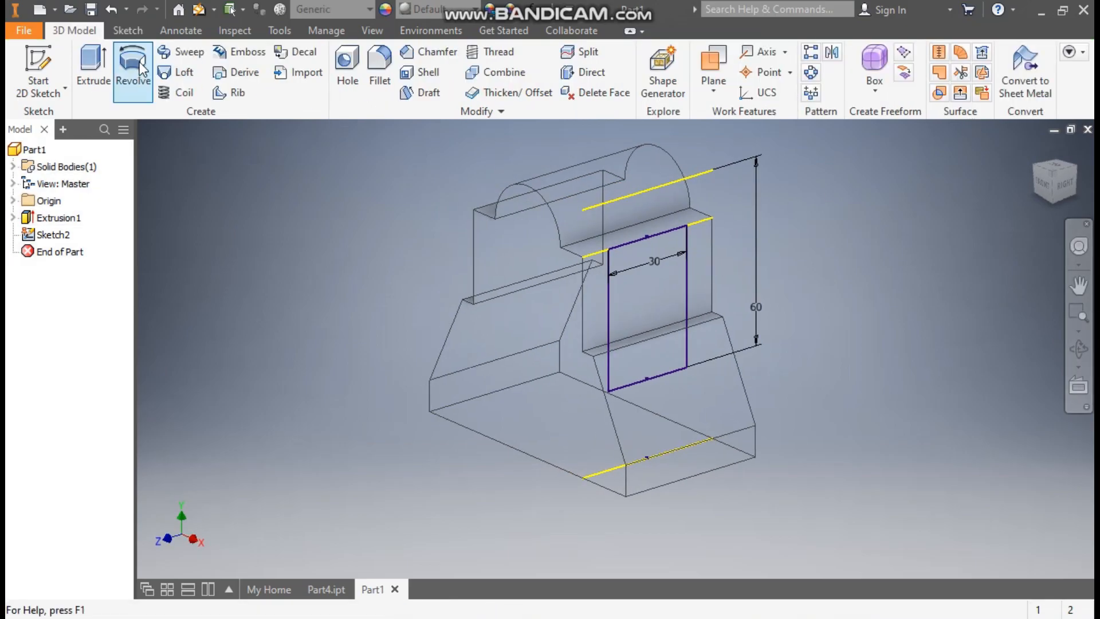
# - Start an extrusion of the rectangle profile and change the visual style to Shaded with Edges
pyautogui.click(93, 62)
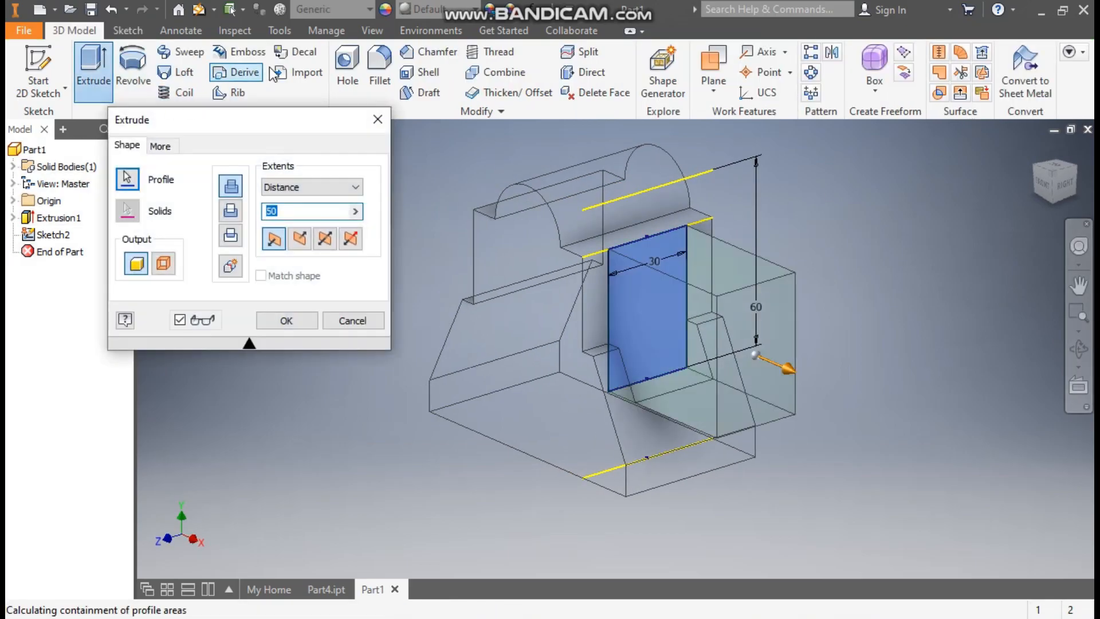
pyautogui.click(374, 31)
pyautogui.click(209, 87)
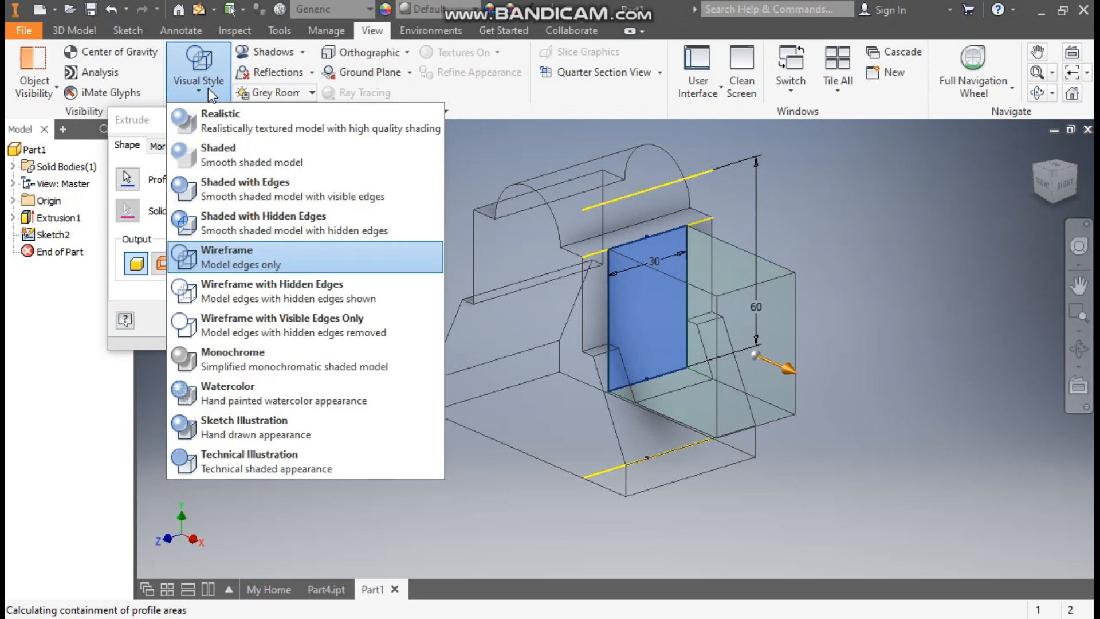
pyautogui.click(249, 186)
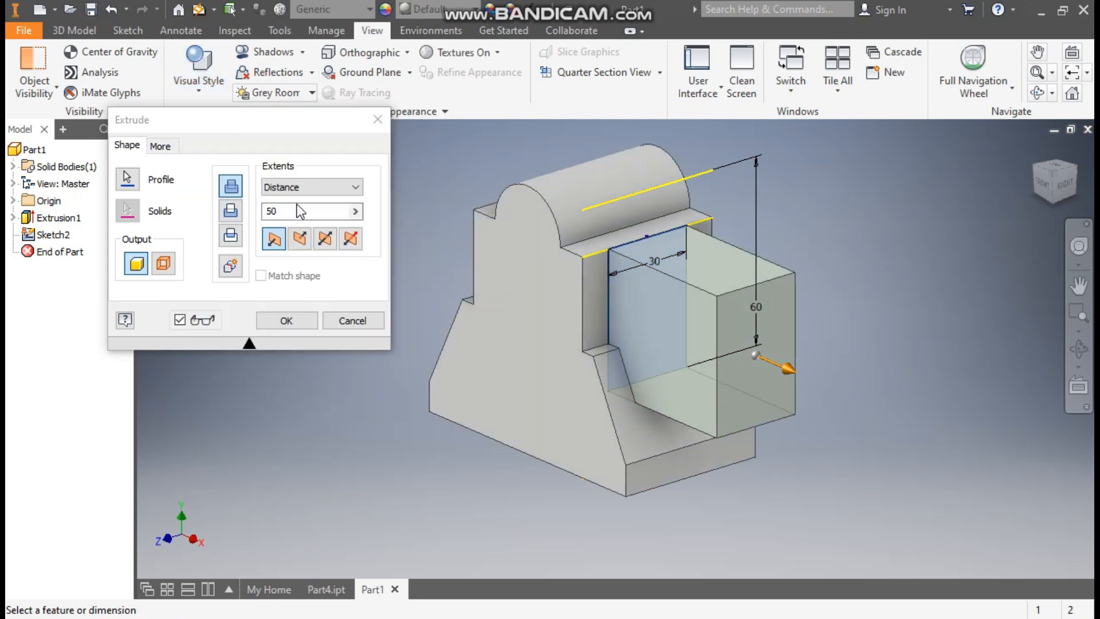
pyautogui.scroll(5, 625, 338)
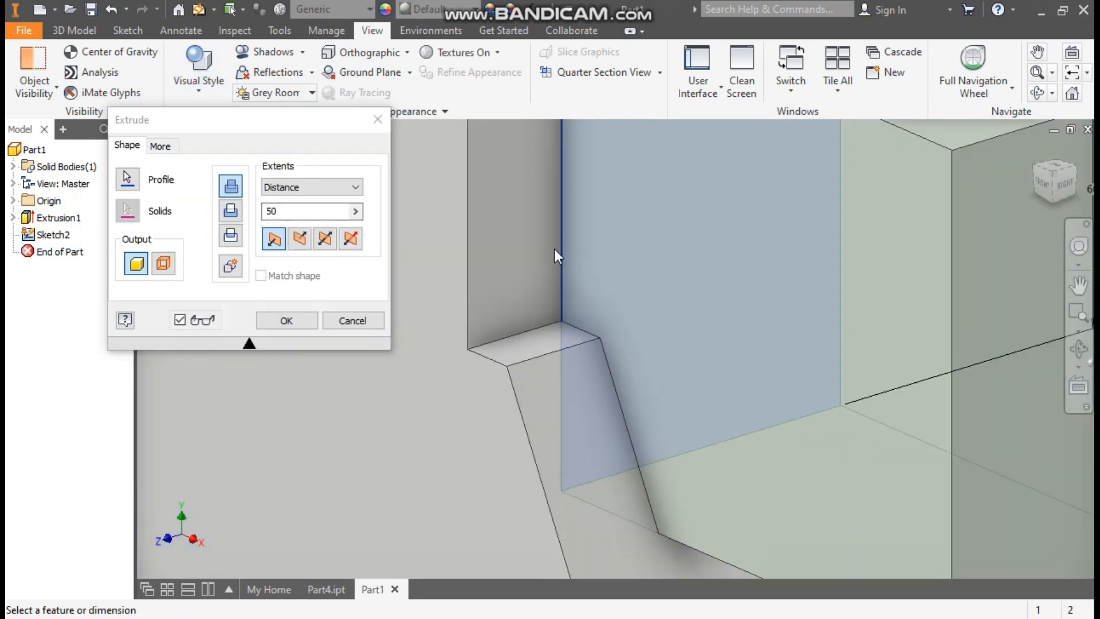
pyautogui.scroll(-3, 572, 345)
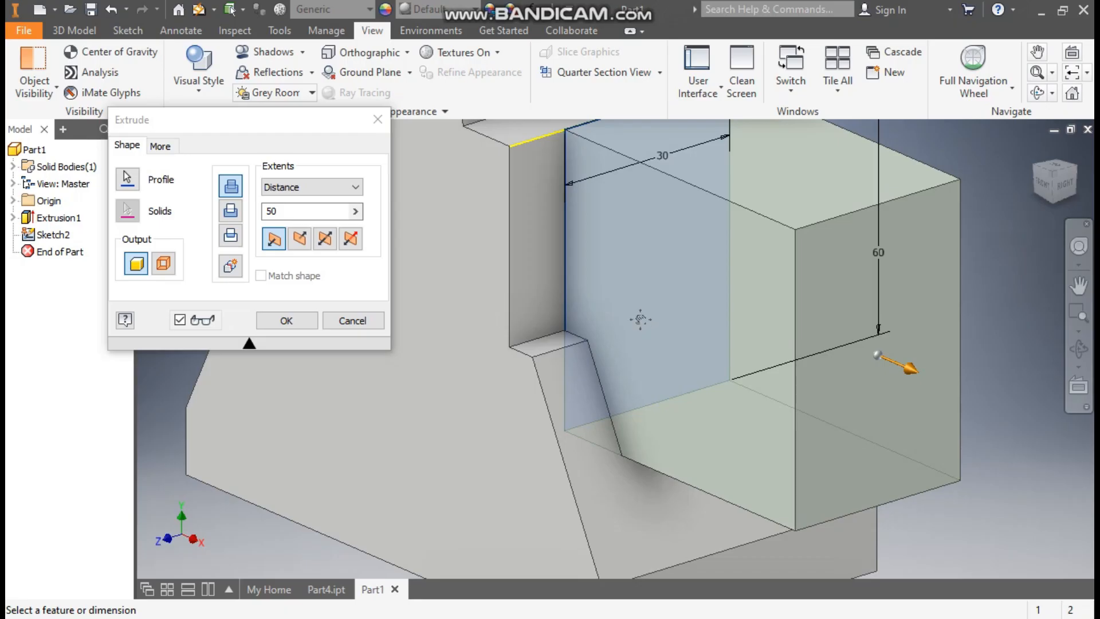
pyautogui.scroll(-2, 641, 319)
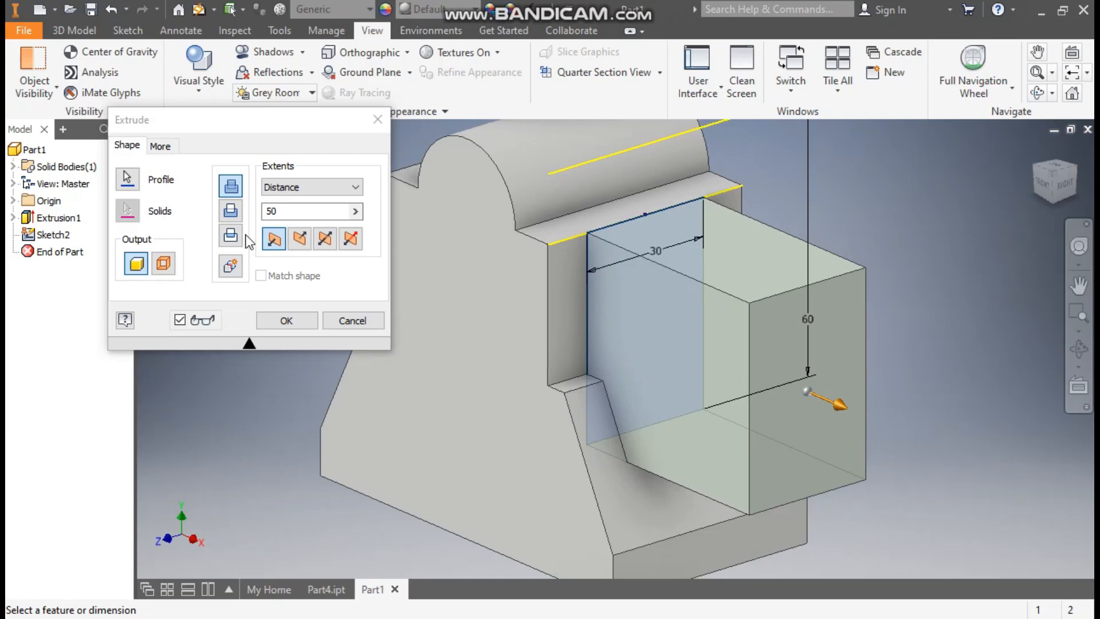
# - Set the rectangle's extrusion to an asymmetric cut with a first distance of 50 mm and a second distance of 5 mm
pyautogui.click(230, 212)
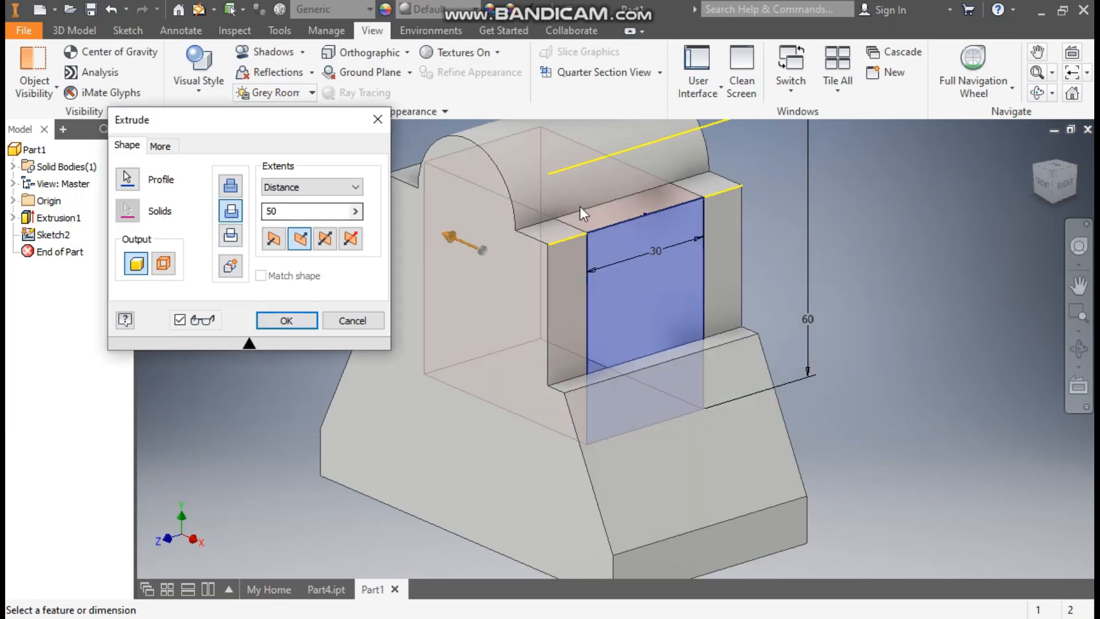
pyautogui.click(351, 239)
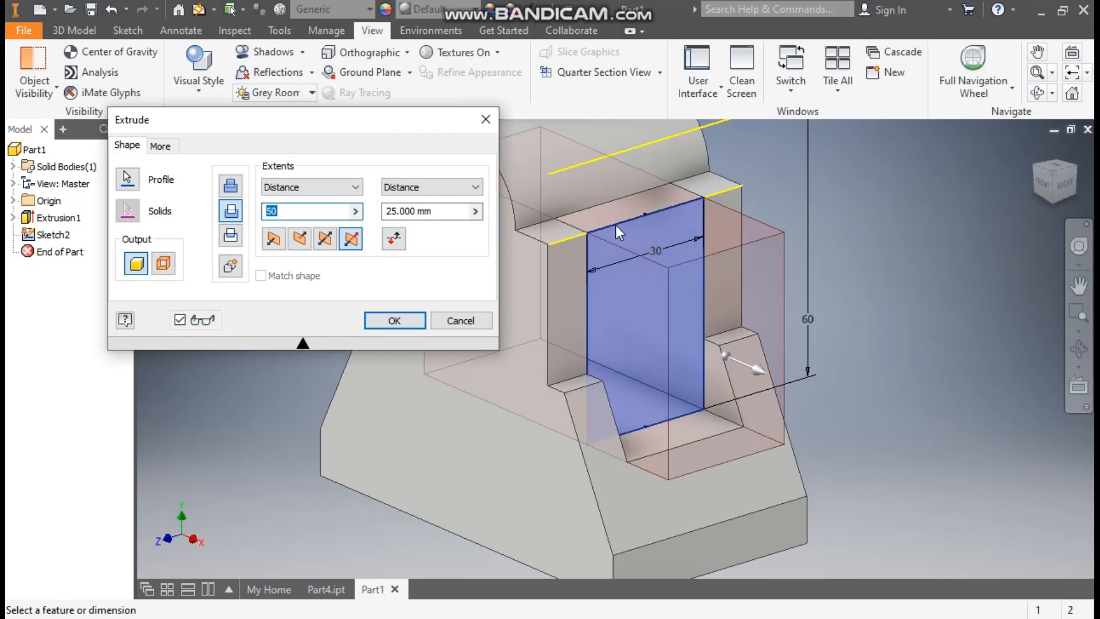
pyautogui.click(445, 211)
pyautogui.moveTo(710, 252); pyautogui.dragTo(894, 293, button='middle')
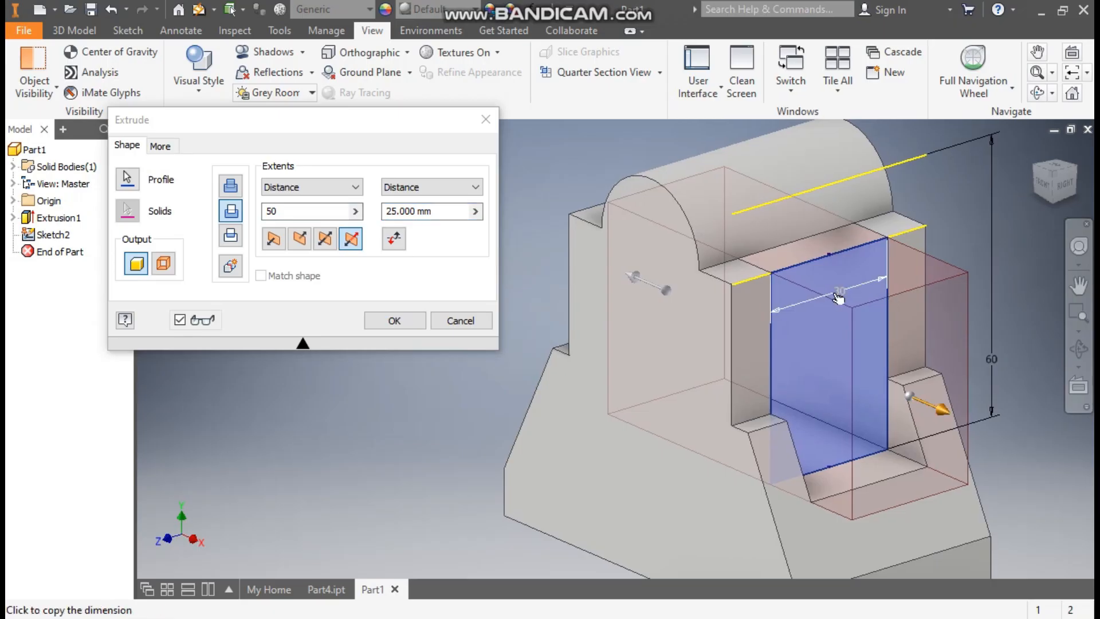
pyautogui.click(435, 211)
pyautogui.write('5')
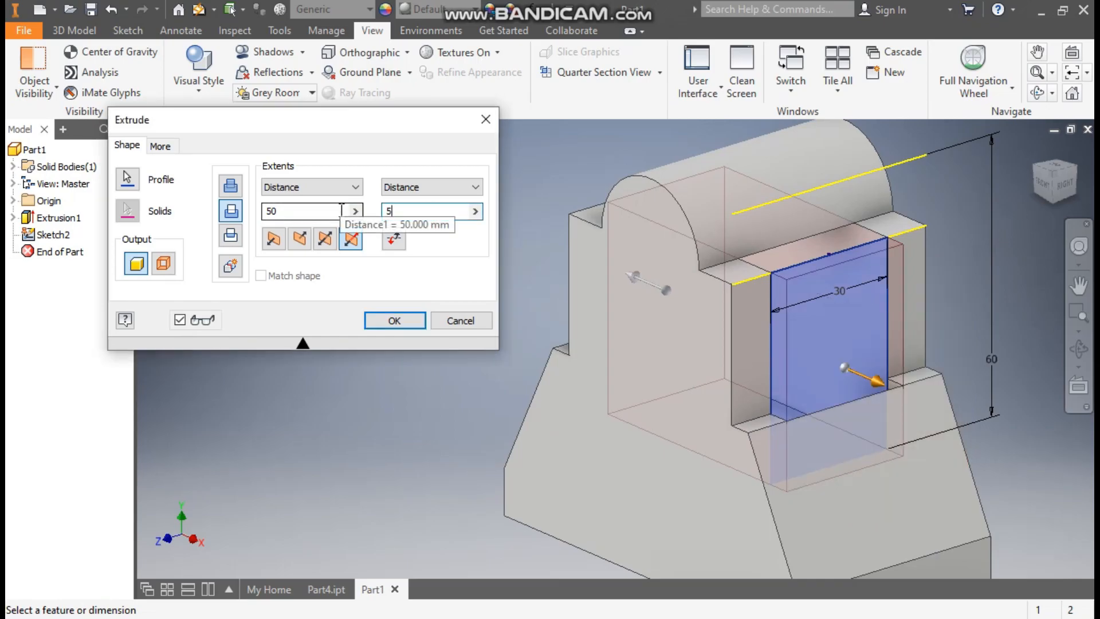
# - Flip the asymmetric distances so the cut goes 5 mm into the body and 50 mm outward, and complete the extrusion
pyautogui.click(393, 238)
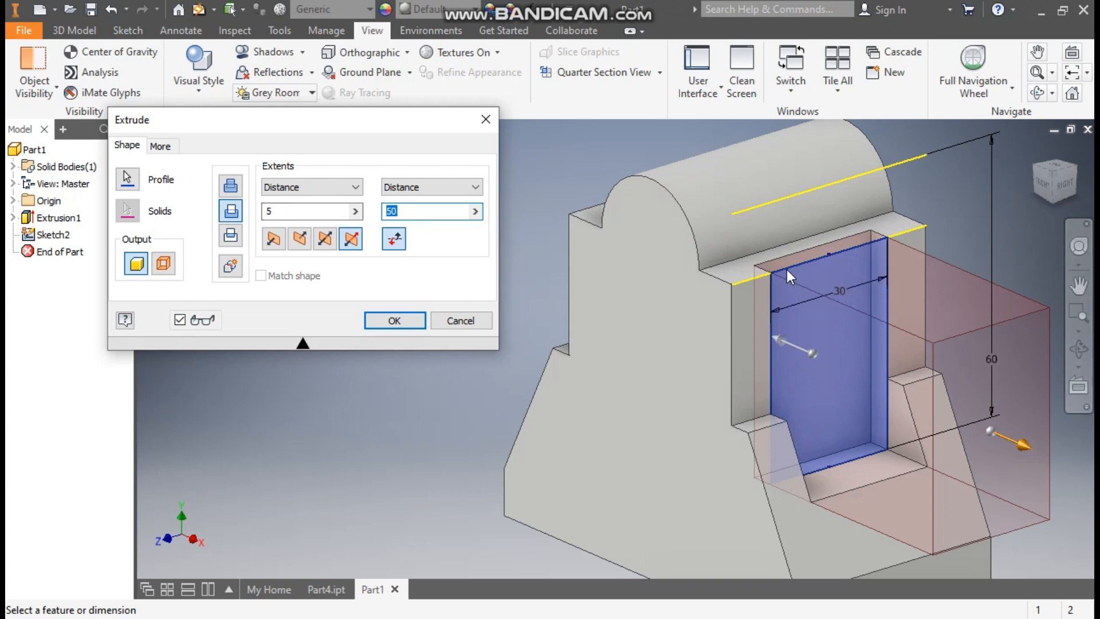
pyautogui.click(394, 240)
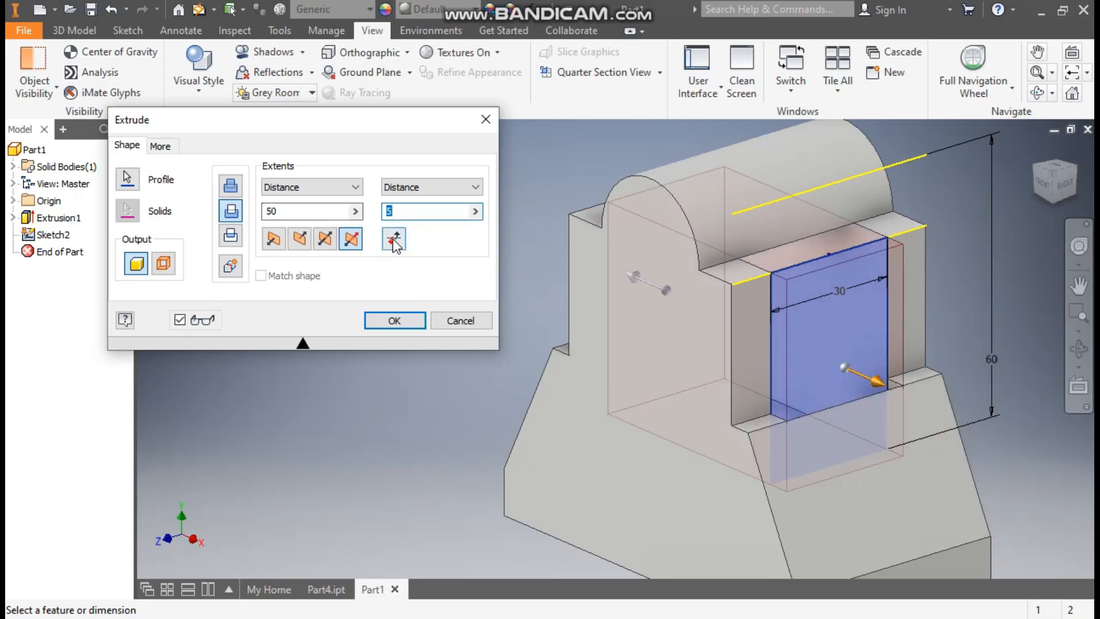
pyautogui.click(393, 238)
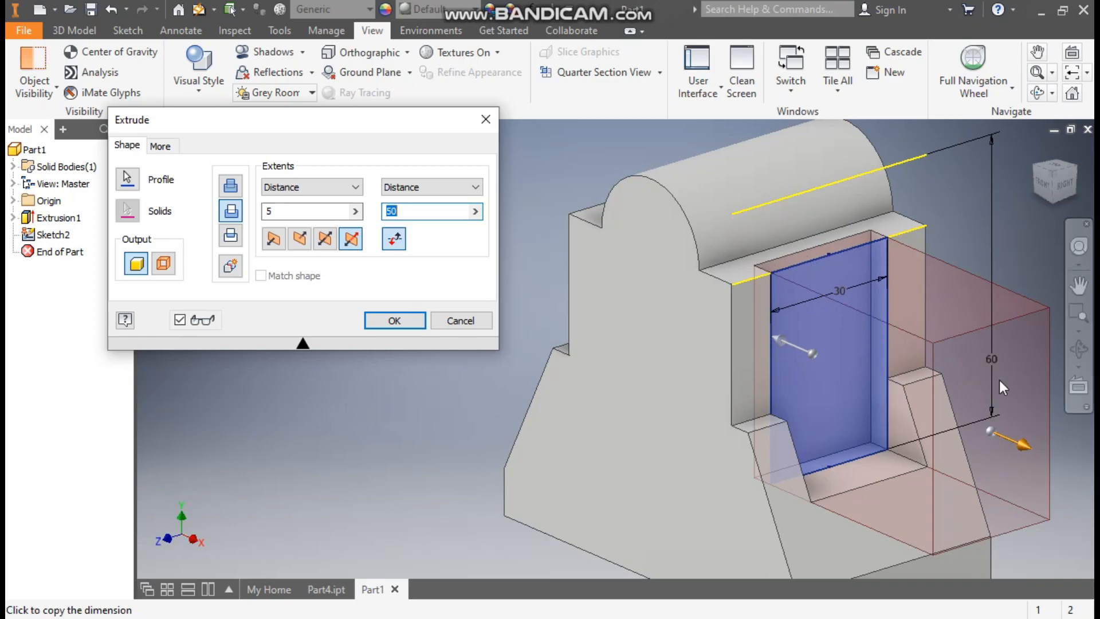
pyautogui.moveTo(965, 390); pyautogui.dragTo(859, 326, button='middle')
pyautogui.scroll(3, 859, 325)
pyautogui.click(410, 327)
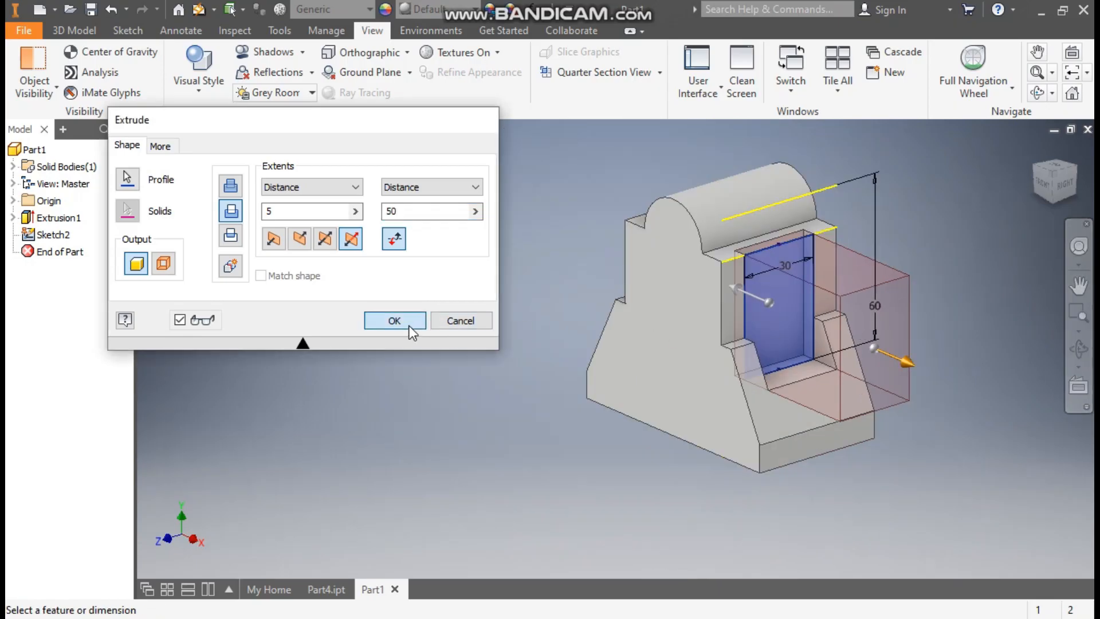
# - Mirror the rectangular recess cut to the opposite side of the body about the YZ plane
pyautogui.scroll(-2, 814, 374)
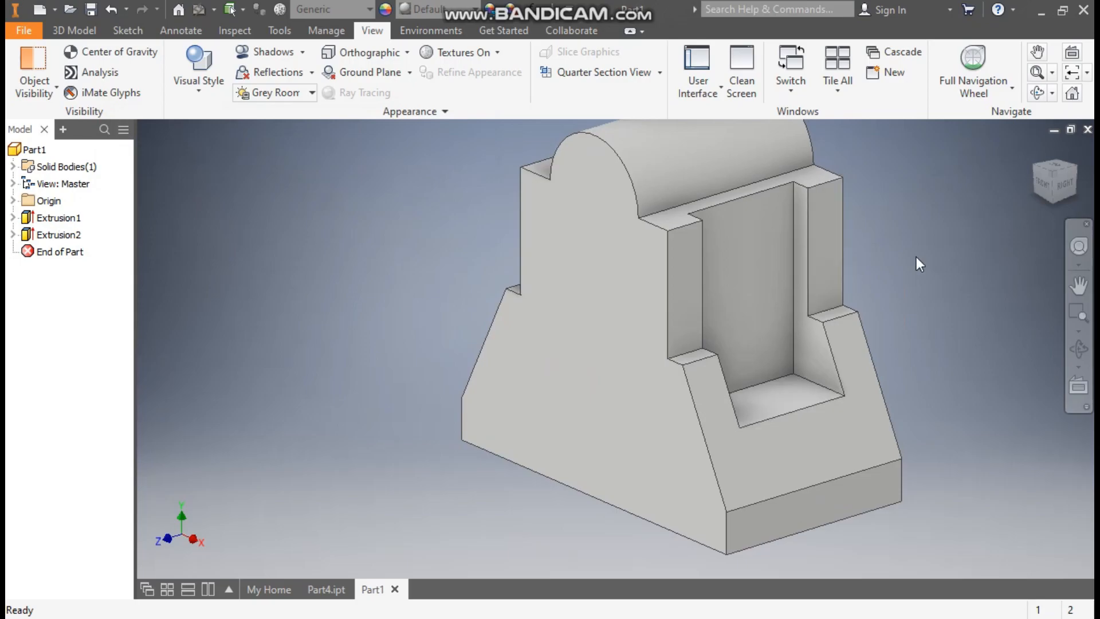
pyautogui.click(68, 29)
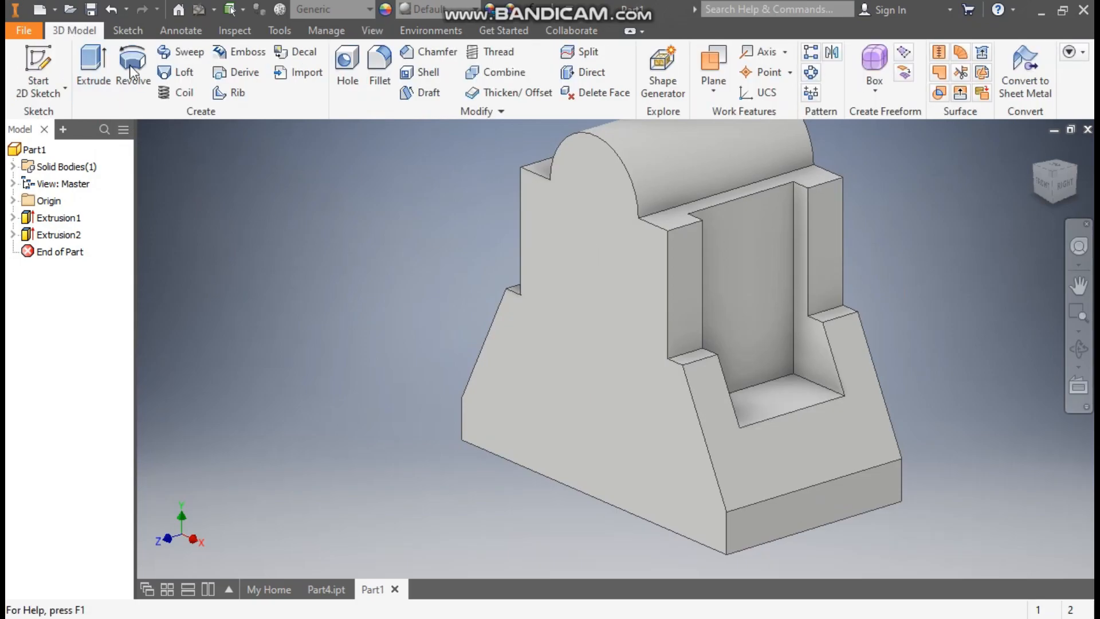
pyautogui.click(832, 52)
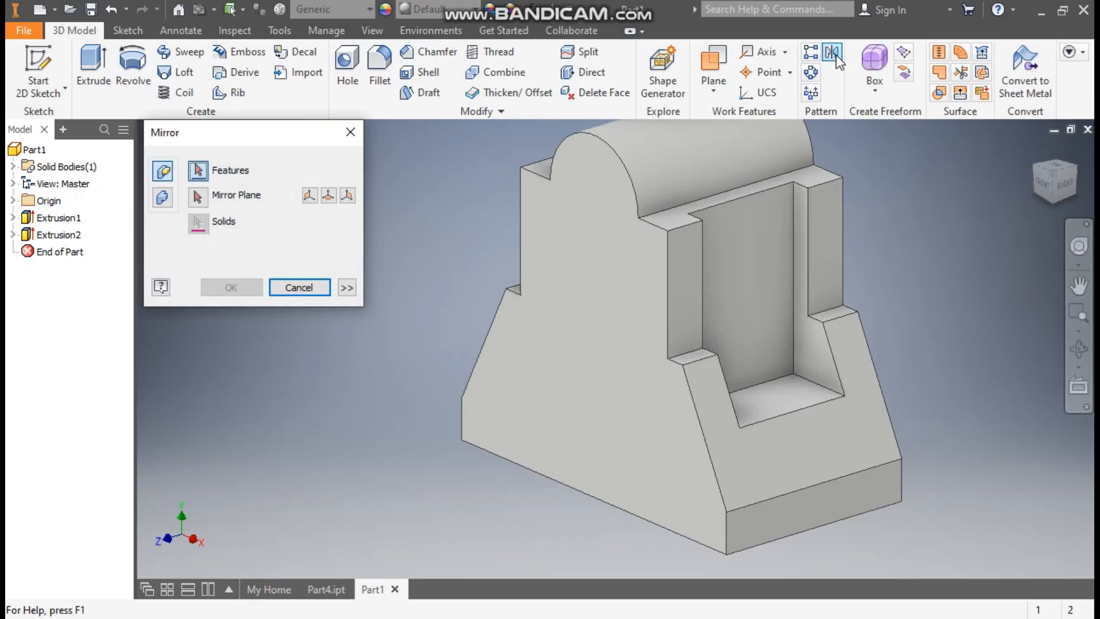
pyautogui.click(64, 237)
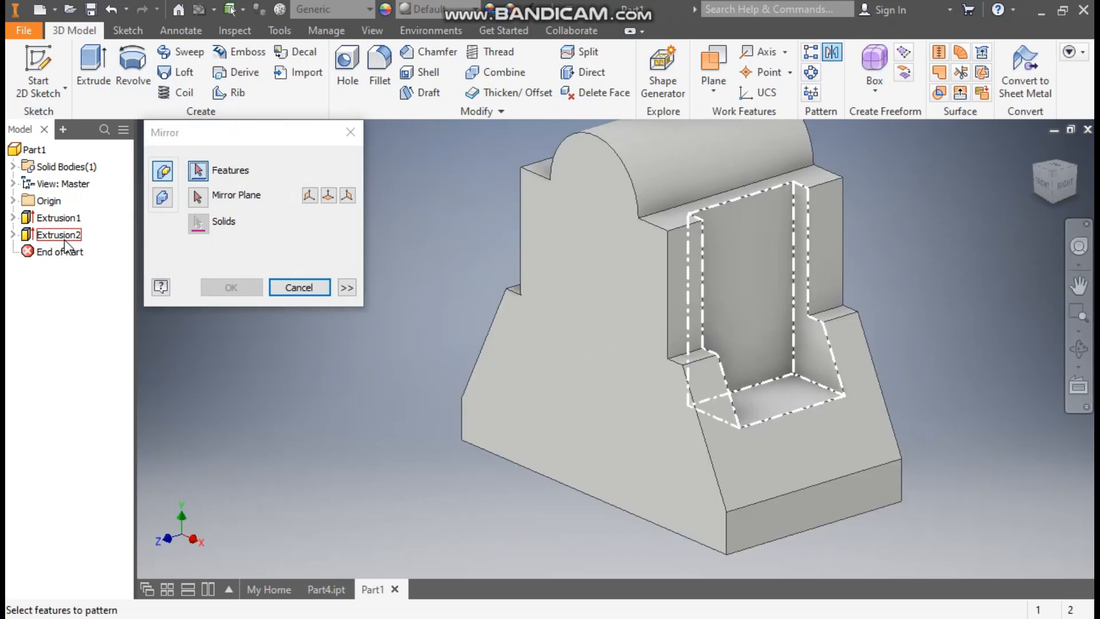
pyautogui.click(196, 199)
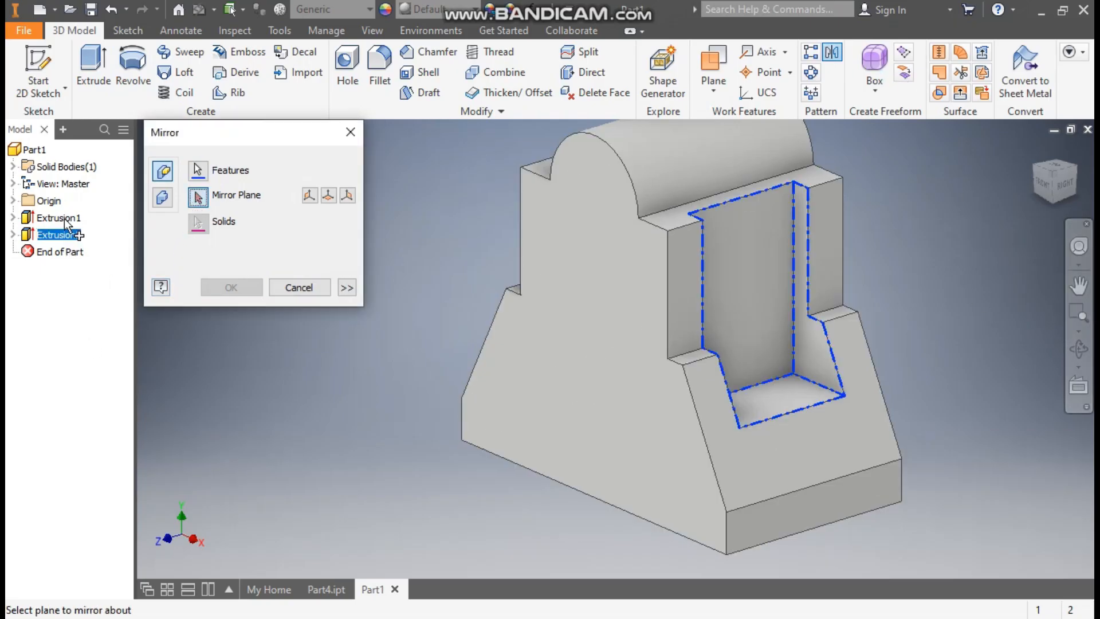
pyautogui.click(13, 201)
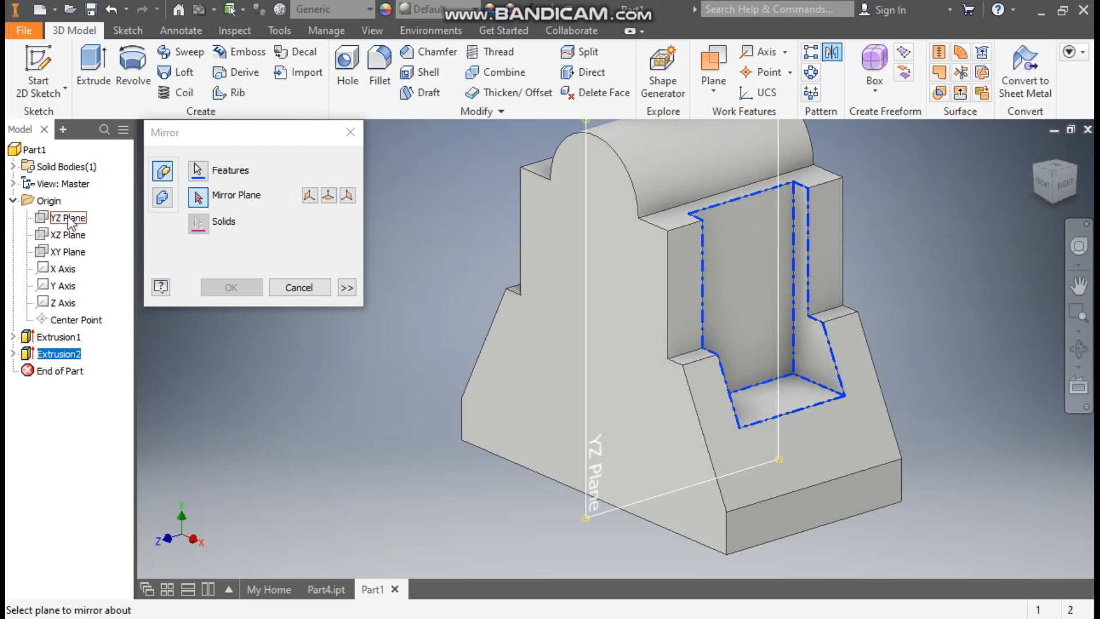
pyautogui.click(68, 218)
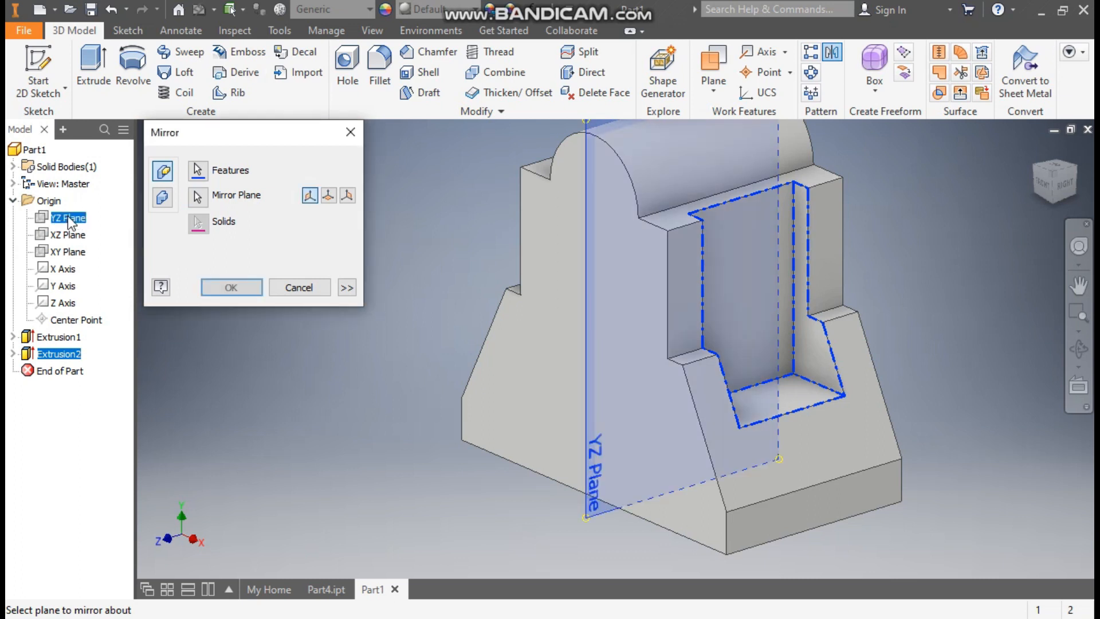
pyautogui.click(1035, 168)
pyautogui.click(248, 287)
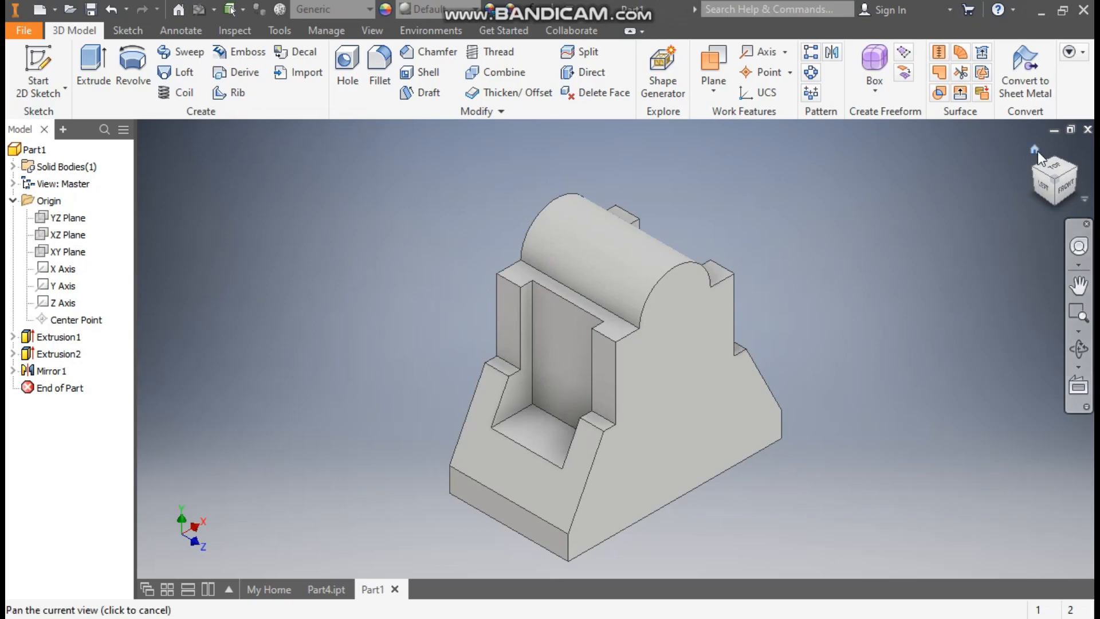
# - Create a new sketch on the back face of the rectangular recess
pyautogui.moveTo(1051, 175); pyautogui.dragTo(1030, 167)
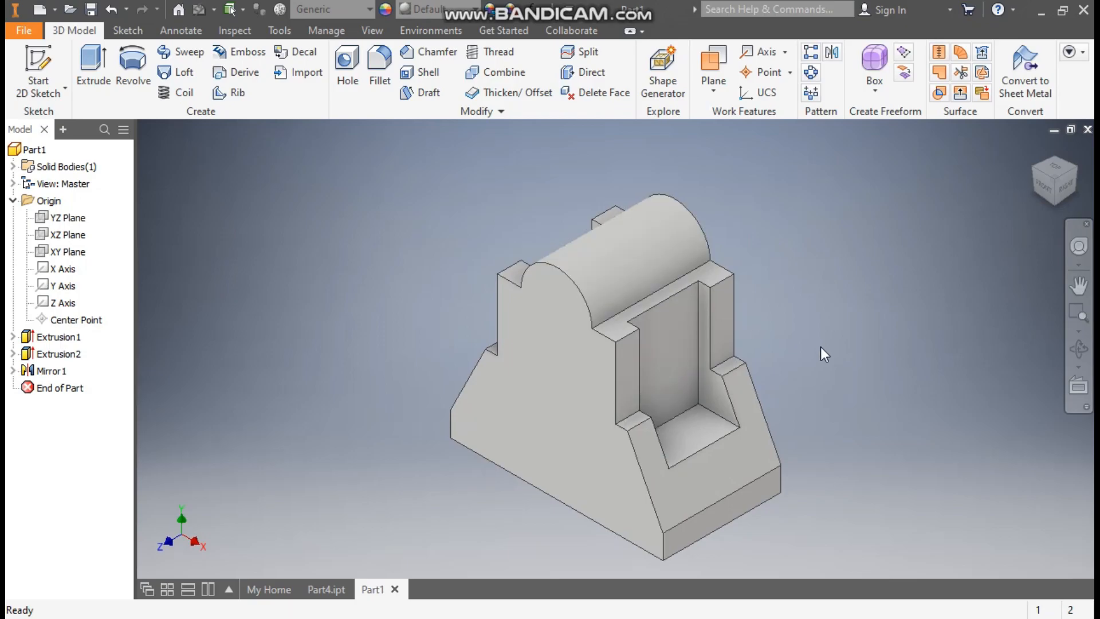
pyautogui.click(680, 312)
pyautogui.click(803, 304)
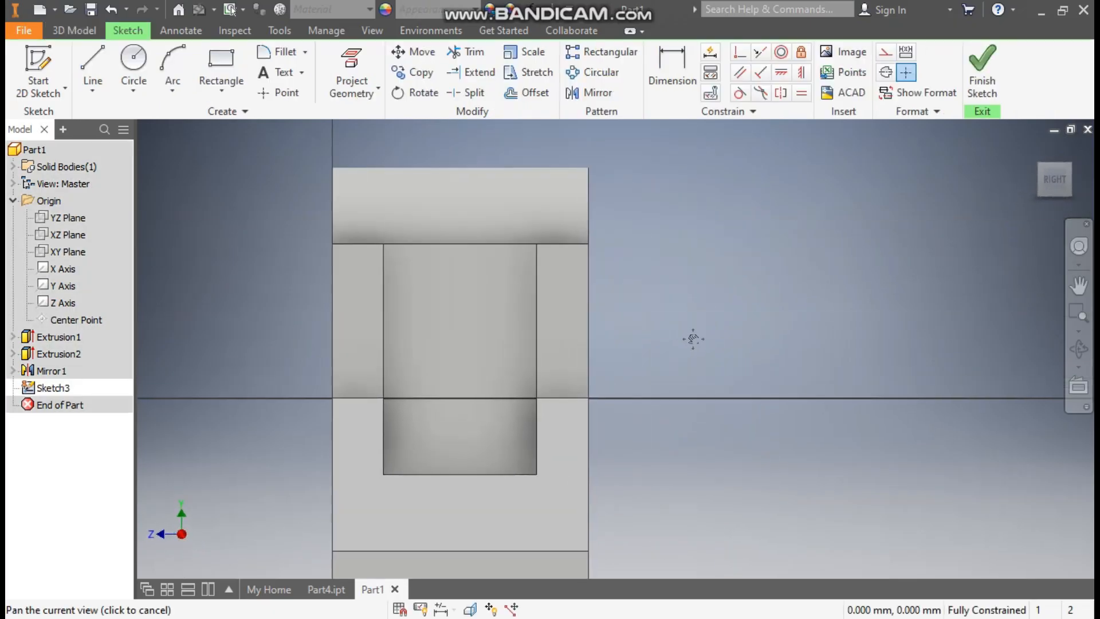
# - Sketch a two-point rectangle on the rounded top, starting on the body's uppermost edge and extending downward
pyautogui.click(224, 87)
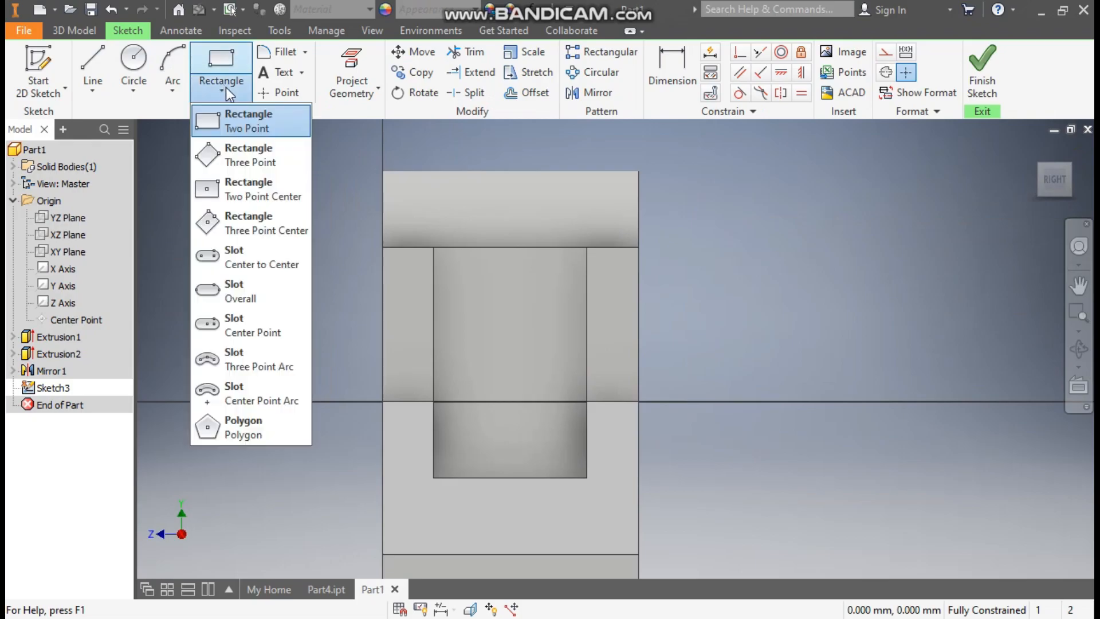
pyautogui.click(233, 119)
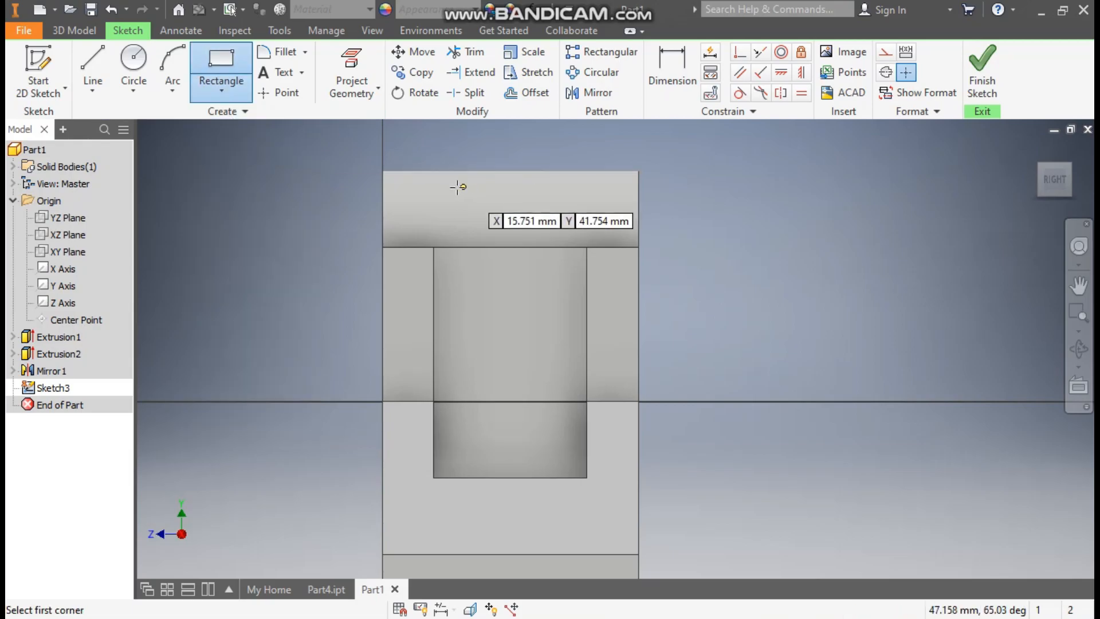
pyautogui.click(448, 170)
pyautogui.click(577, 211)
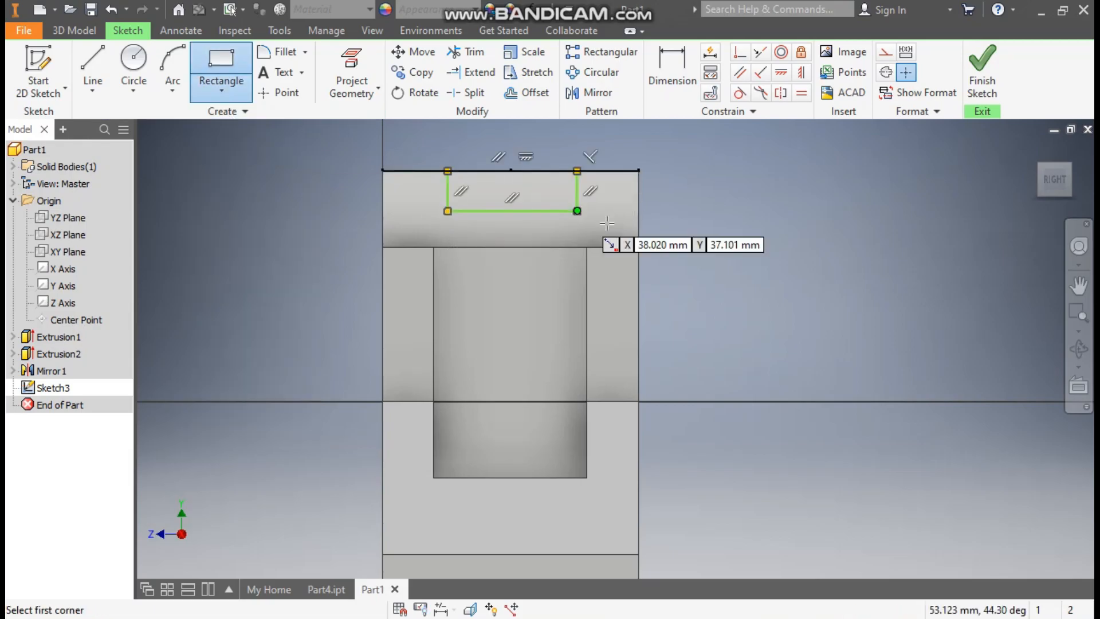
# - Dimension the rectangle's bottom edge and set its width to 20 mm
pyautogui.click(672, 70)
pyautogui.click(537, 210)
pyautogui.click(520, 232)
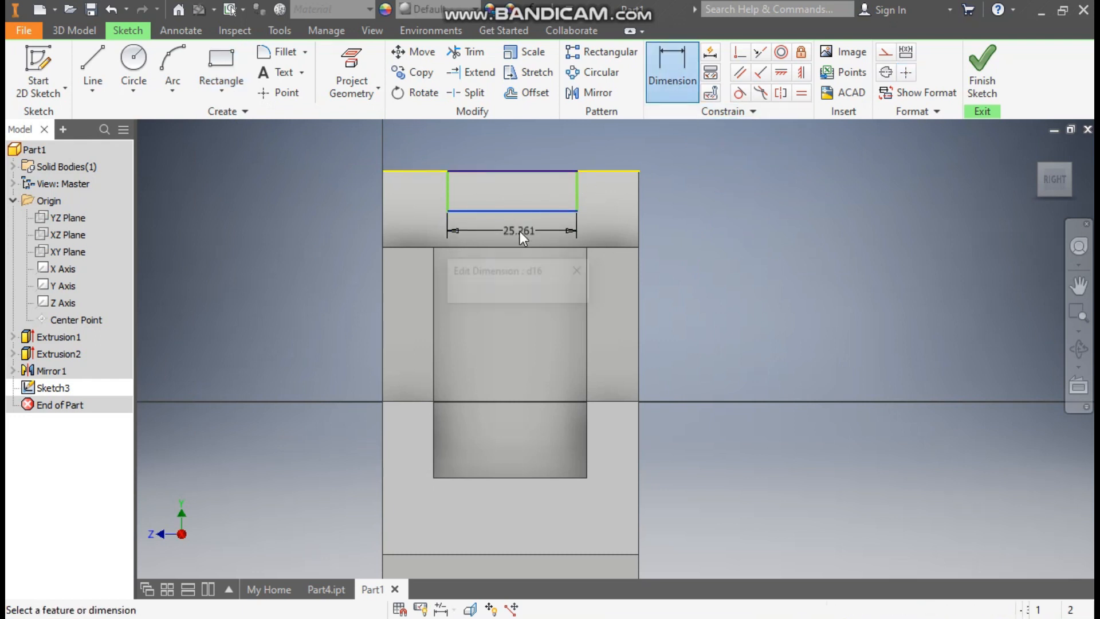
pyautogui.write('20')
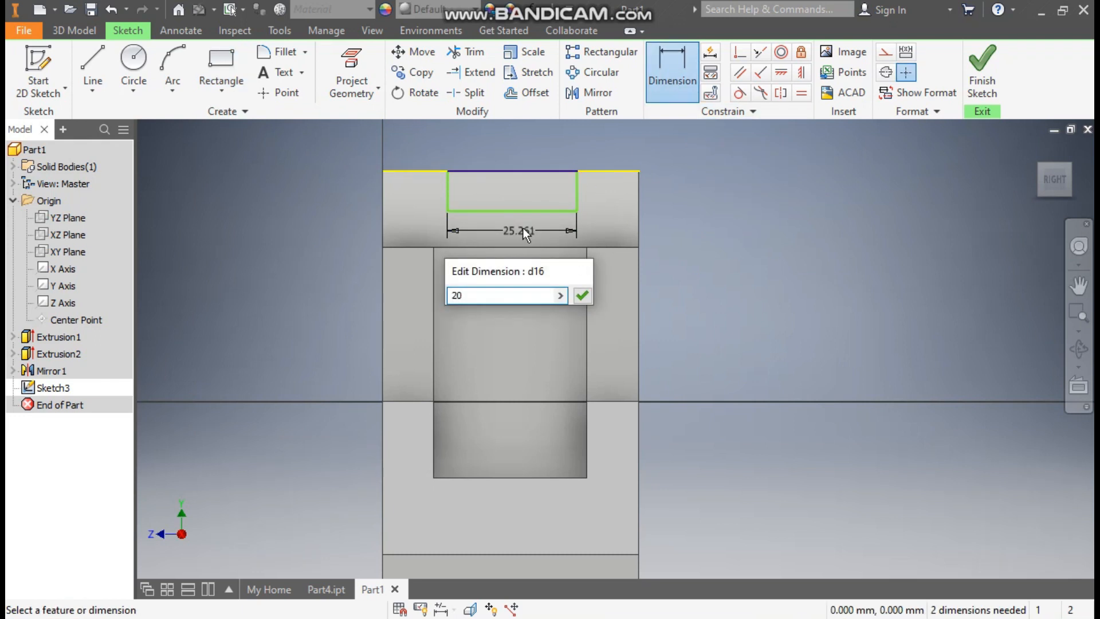
pyautogui.press('Return')
# - Dimension the distance from the rectangle's right side to the body's right vertical edge as 15 mm
pyautogui.click(550, 189)
pyautogui.click(639, 208)
pyautogui.click(616, 201)
pyautogui.write('15')
pyautogui.press('Return')
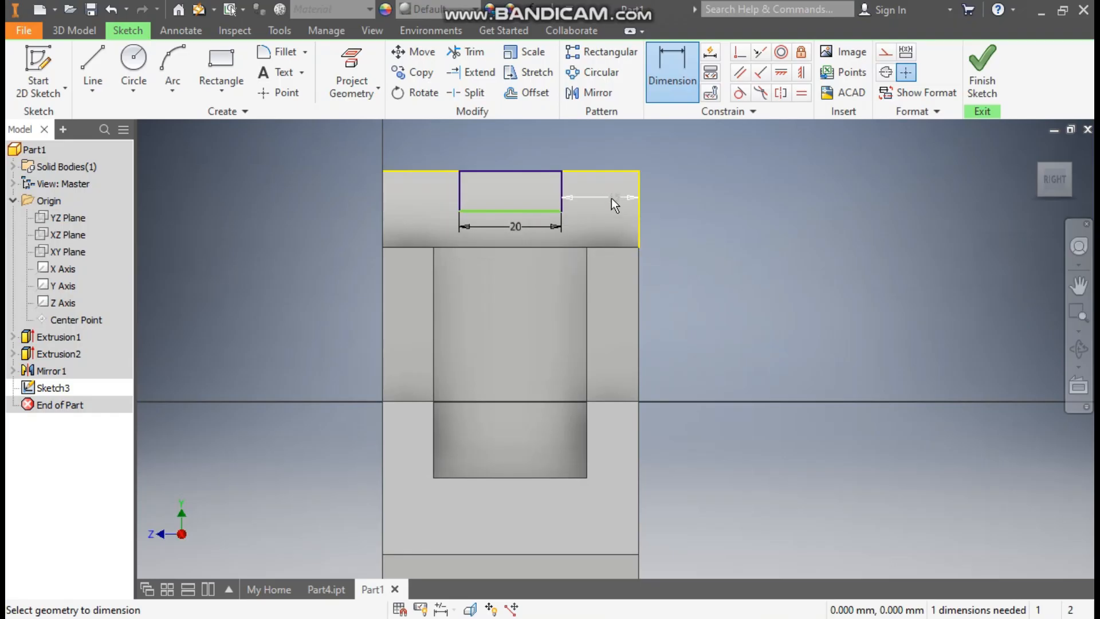
# - Dimension the rectangle's vertical side and set its height to 8 mm
pyautogui.click(458, 197)
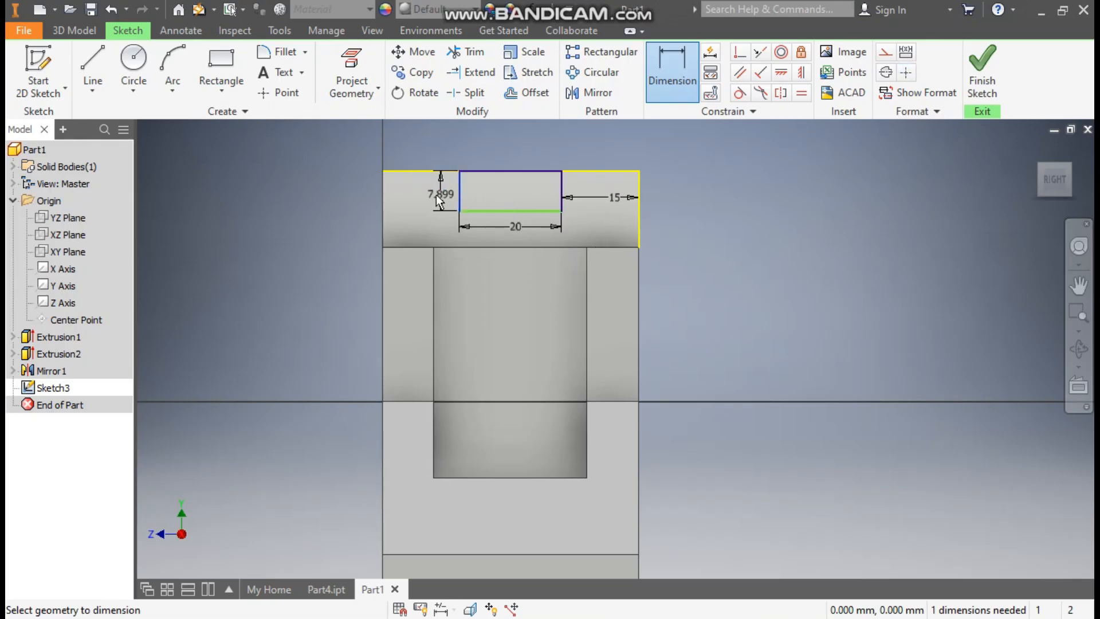
pyautogui.click(432, 194)
pyautogui.write('8')
pyautogui.press('Return')
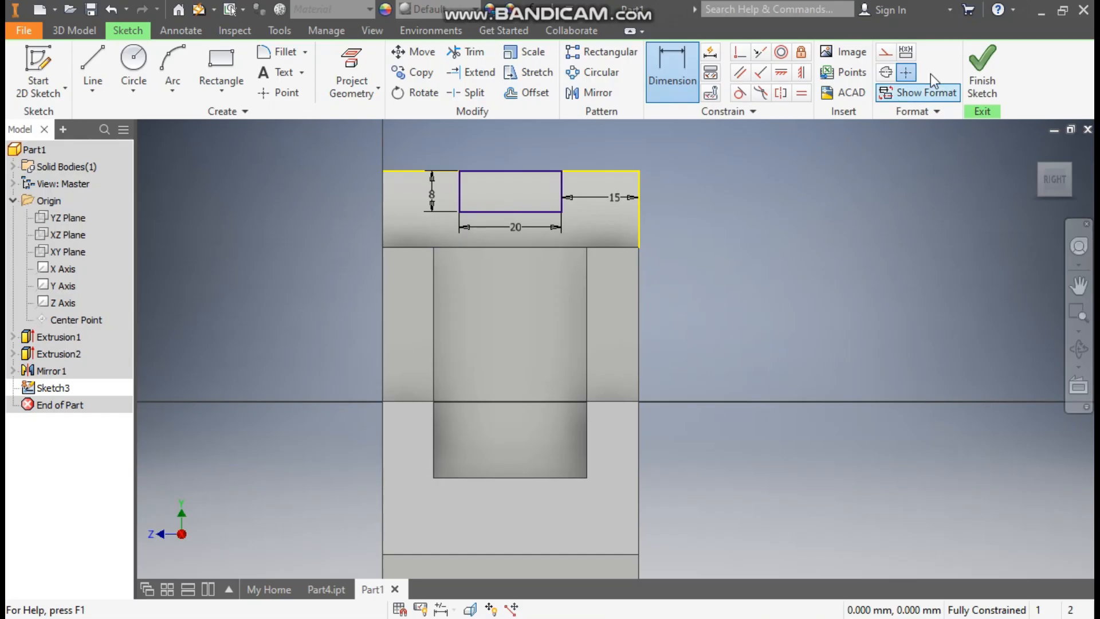
# - Finish the sketch and extrude the 20 × 8 mm rectangle as a cut with All extents across the rounded top
pyautogui.click(982, 70)
pyautogui.click(85, 65)
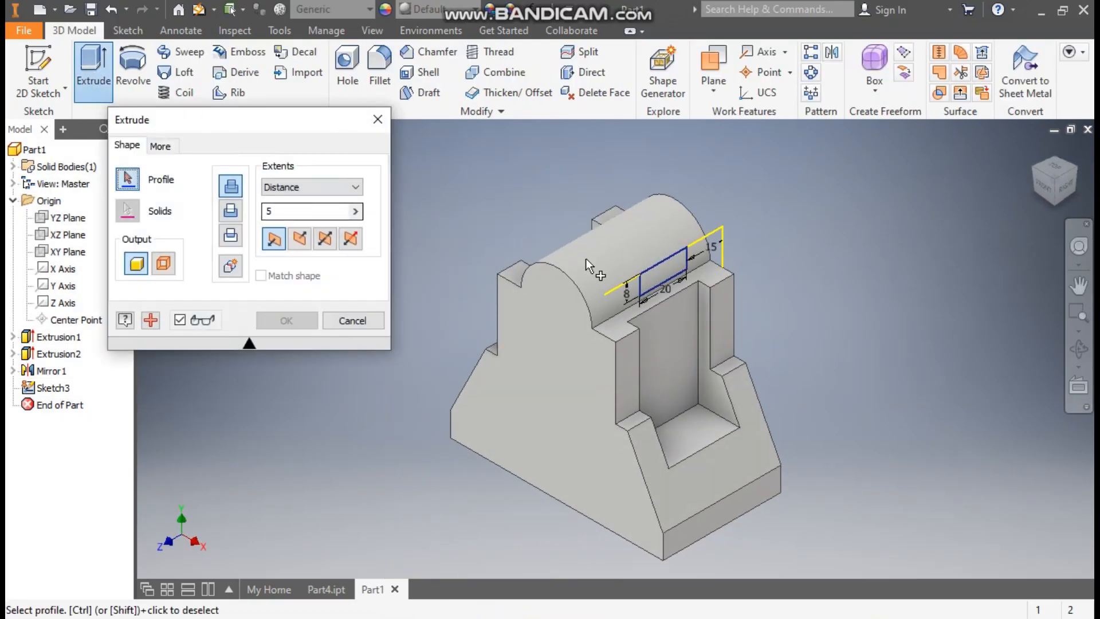
pyautogui.click(673, 270)
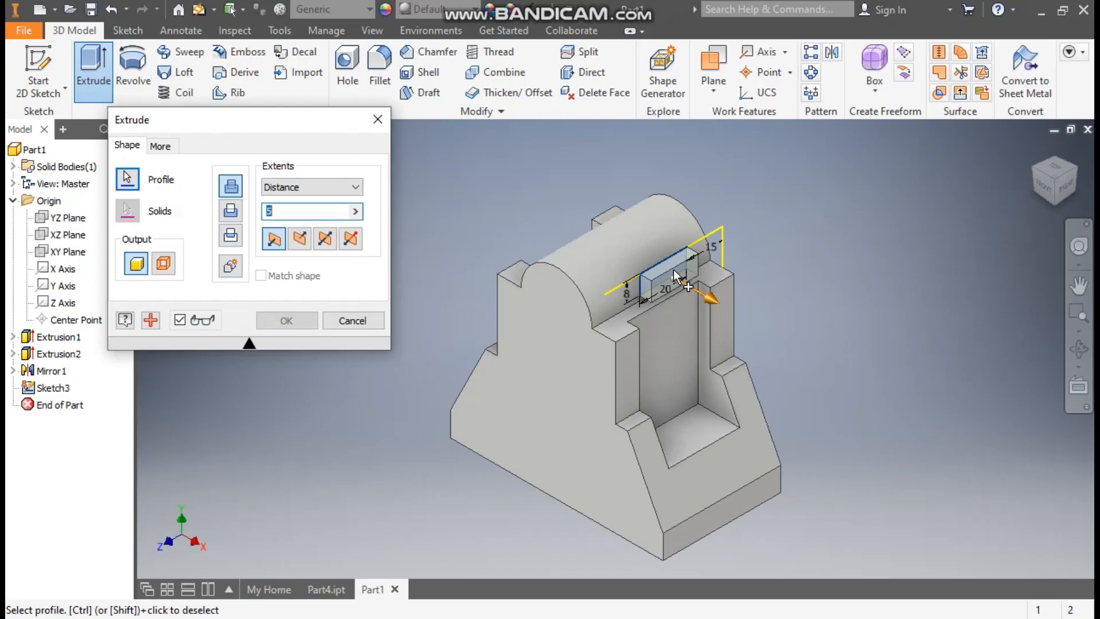
pyautogui.click(234, 212)
pyautogui.click(284, 190)
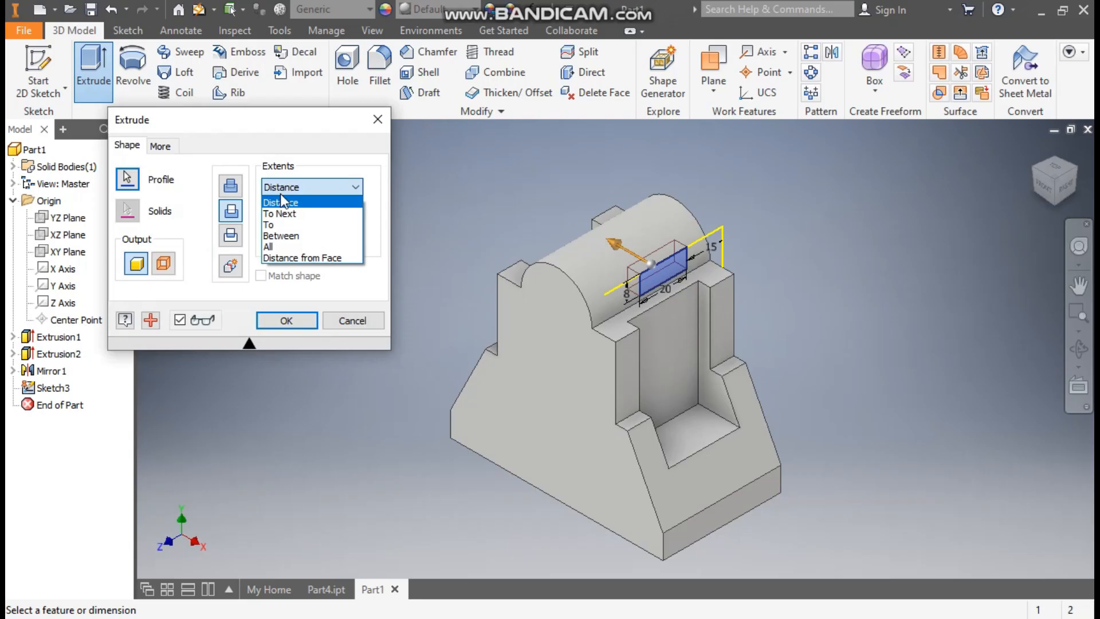
pyautogui.click(280, 244)
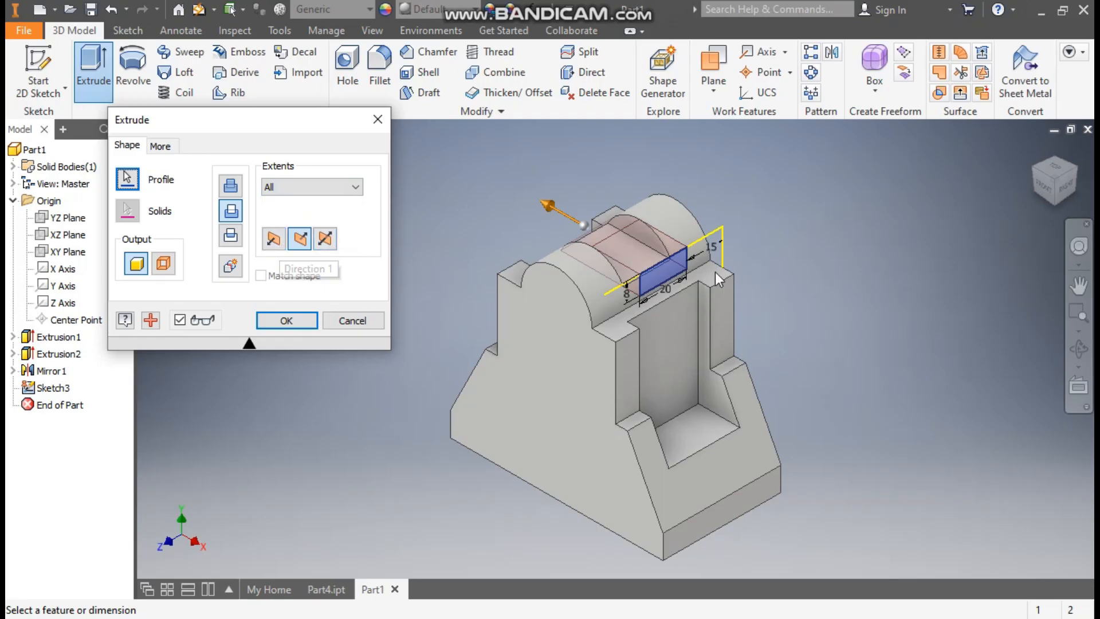
pyautogui.click(286, 320)
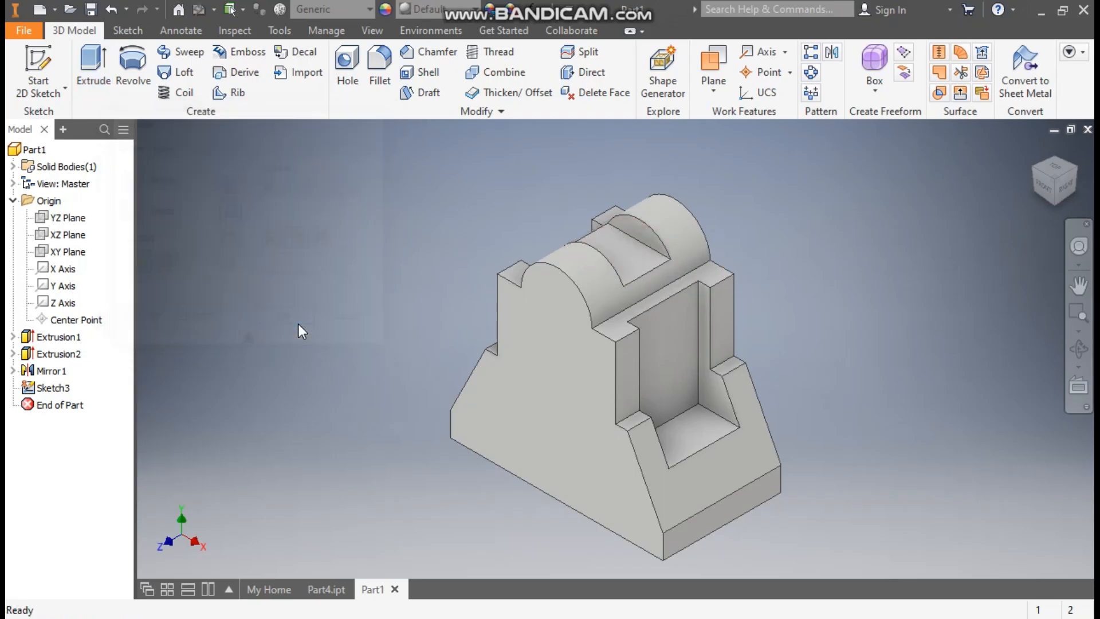
# - Create a new sketch on the body's flat front face
pyautogui.press('F2')
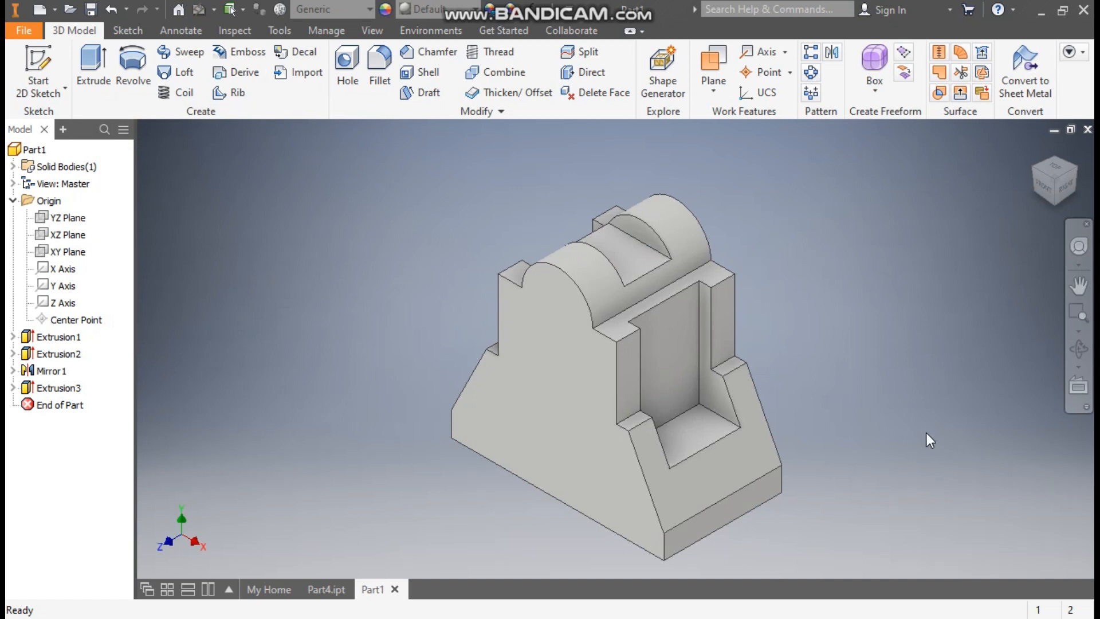
pyautogui.click(569, 358)
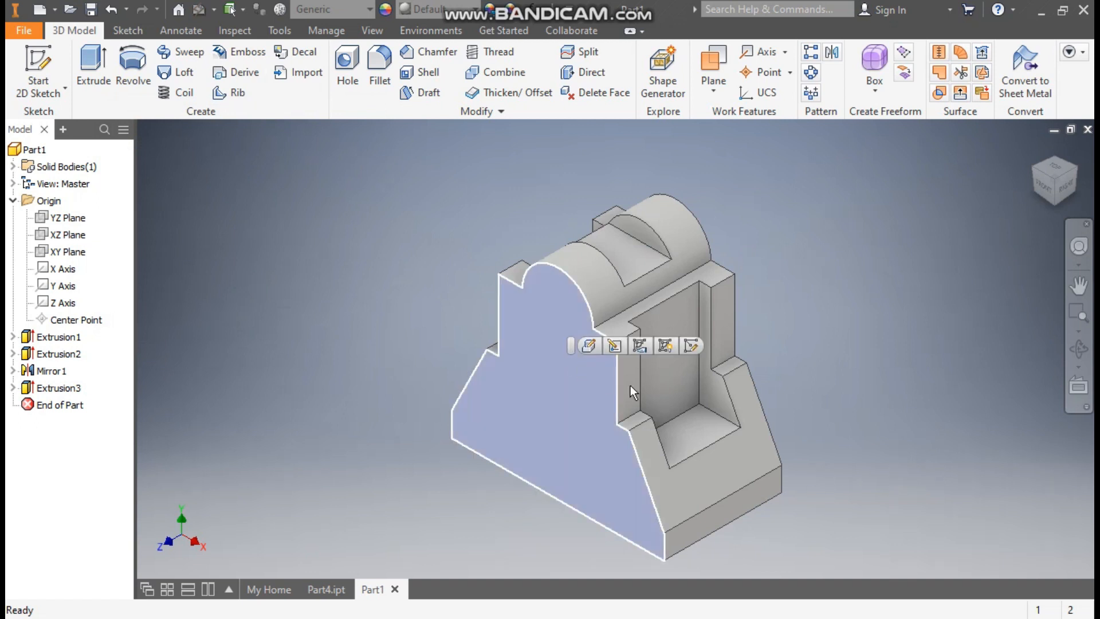
pyautogui.click(690, 346)
pyautogui.press('F2')
pyautogui.moveTo(796, 224); pyautogui.dragTo(763, 326)
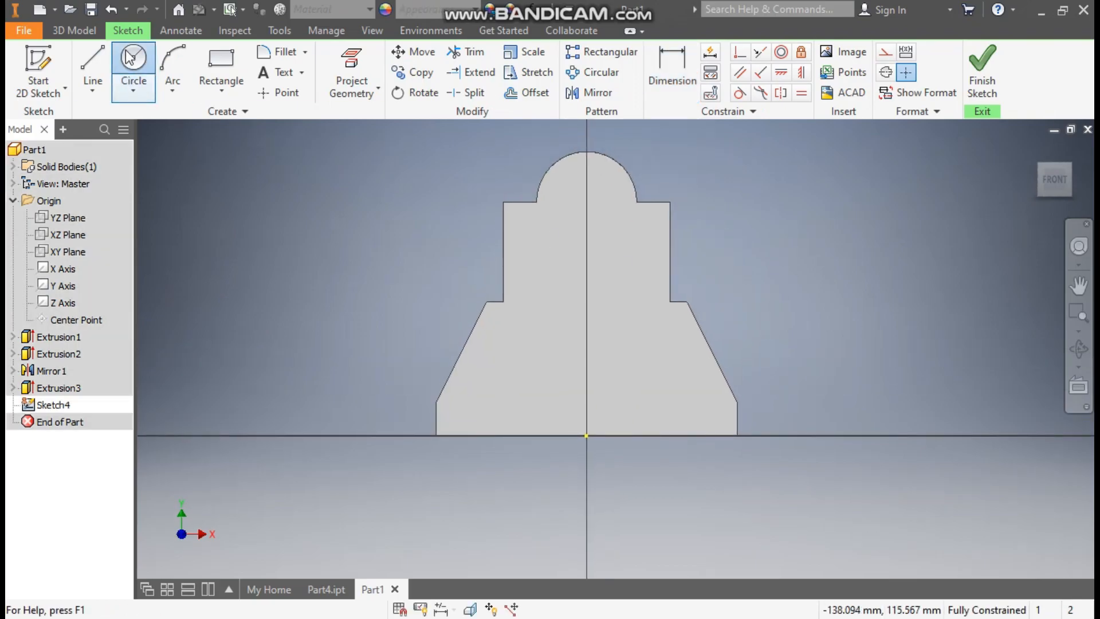
# - Sketch a 20 mm diameter circle on the vertical centreline in the upper part of the front face
pyautogui.click(138, 75)
pyautogui.click(587, 260)
pyautogui.write('20')
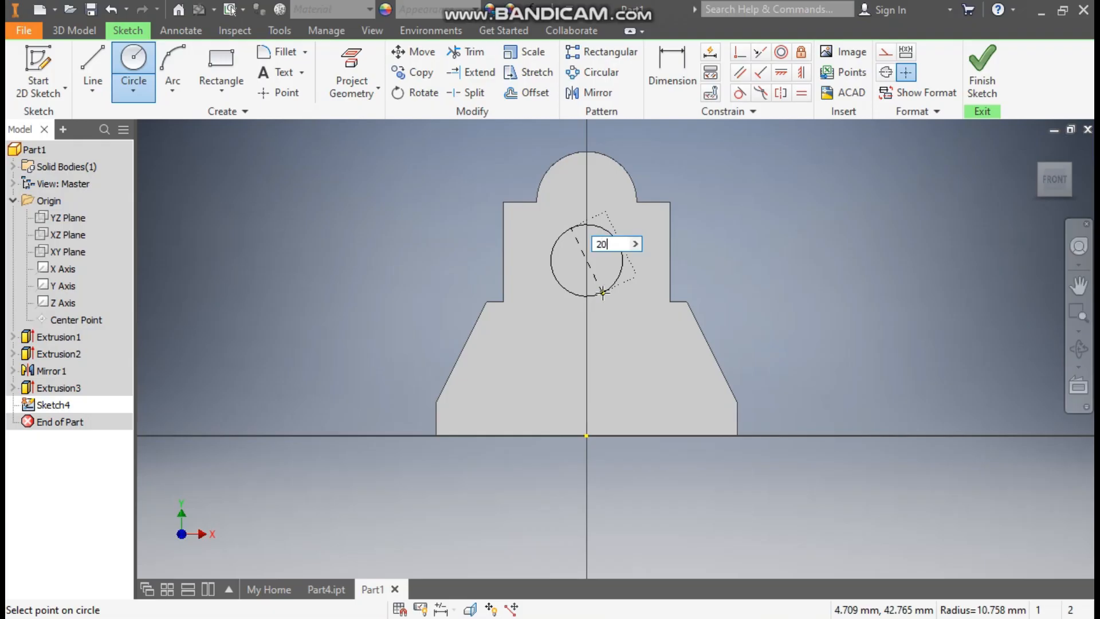
pyautogui.press('Return')
# - Sketch a 40 mm diameter circle centred on the origin at the body's bottom edge
pyautogui.click(586, 436)
pyautogui.write('40')
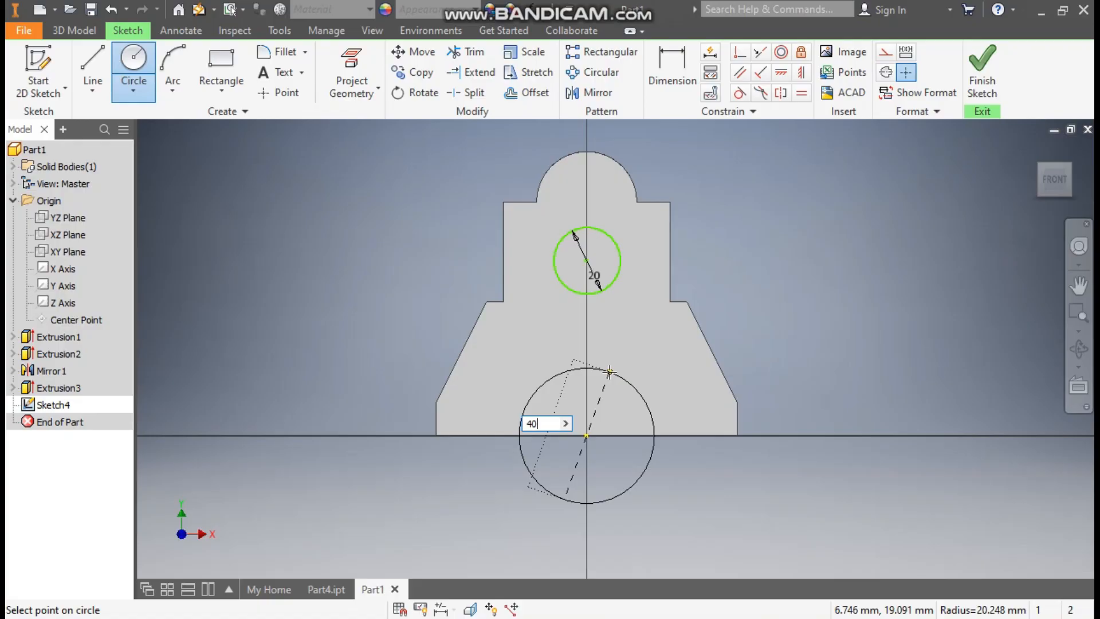
pyautogui.press('Return')
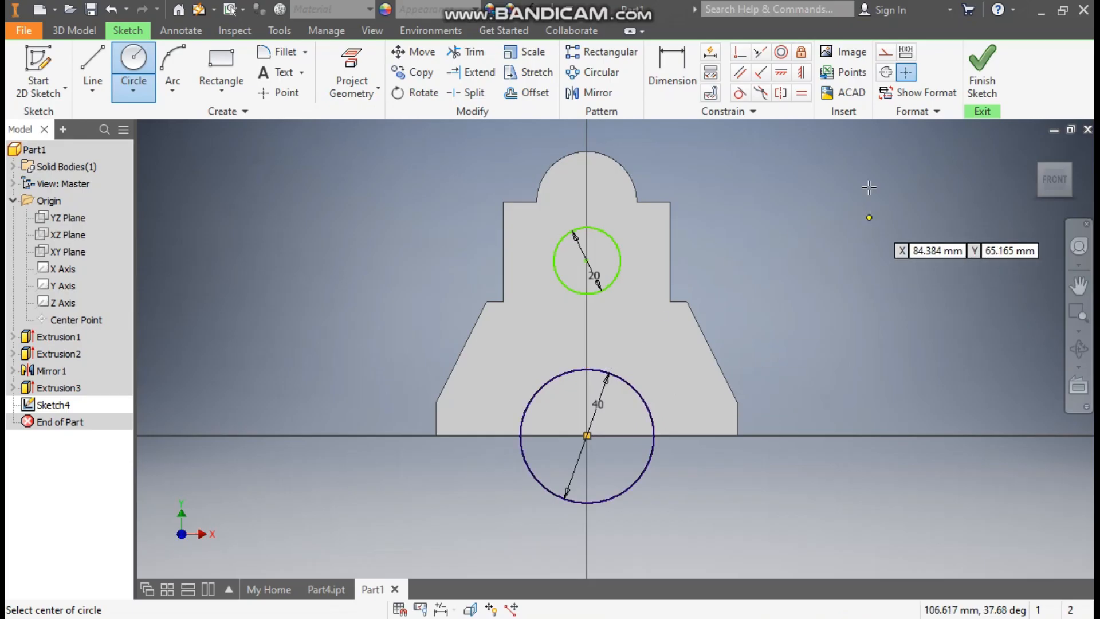
pyautogui.press('Escape')
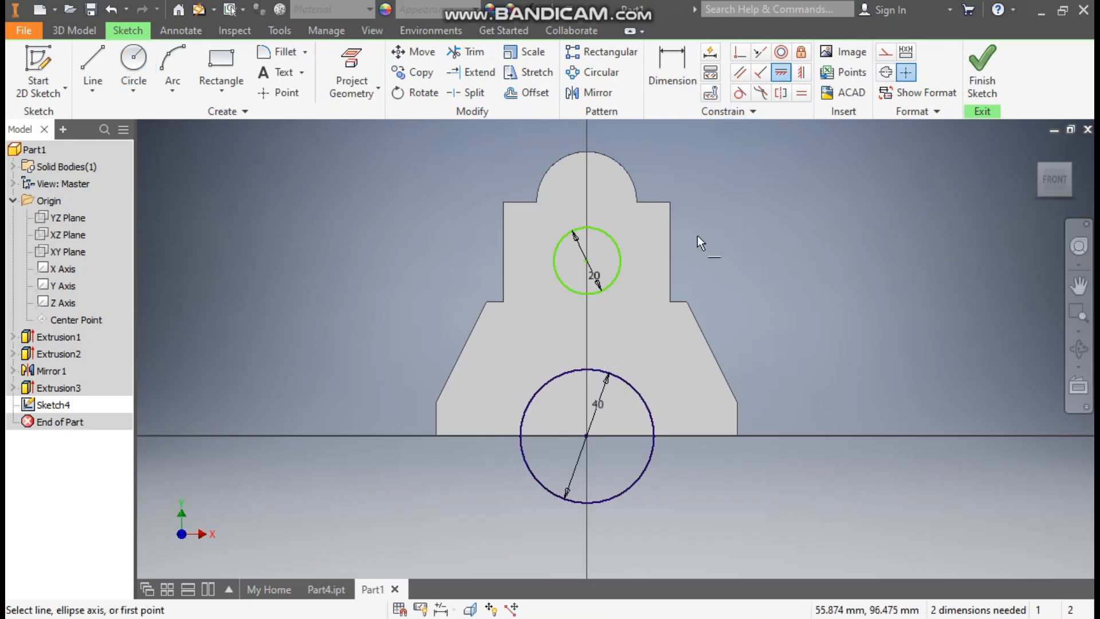
# - Constrain the 20 mm circle's centre horizontally to the midpoint of the upper block's right edge and vertically to the origin
pyautogui.click(672, 253)
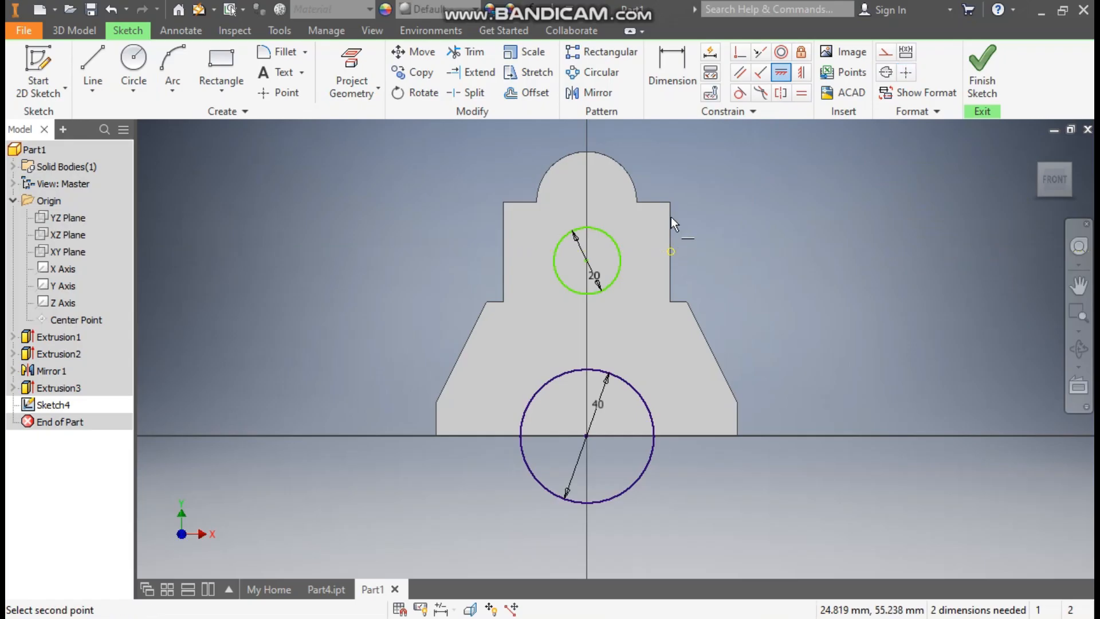
pyautogui.click(587, 260)
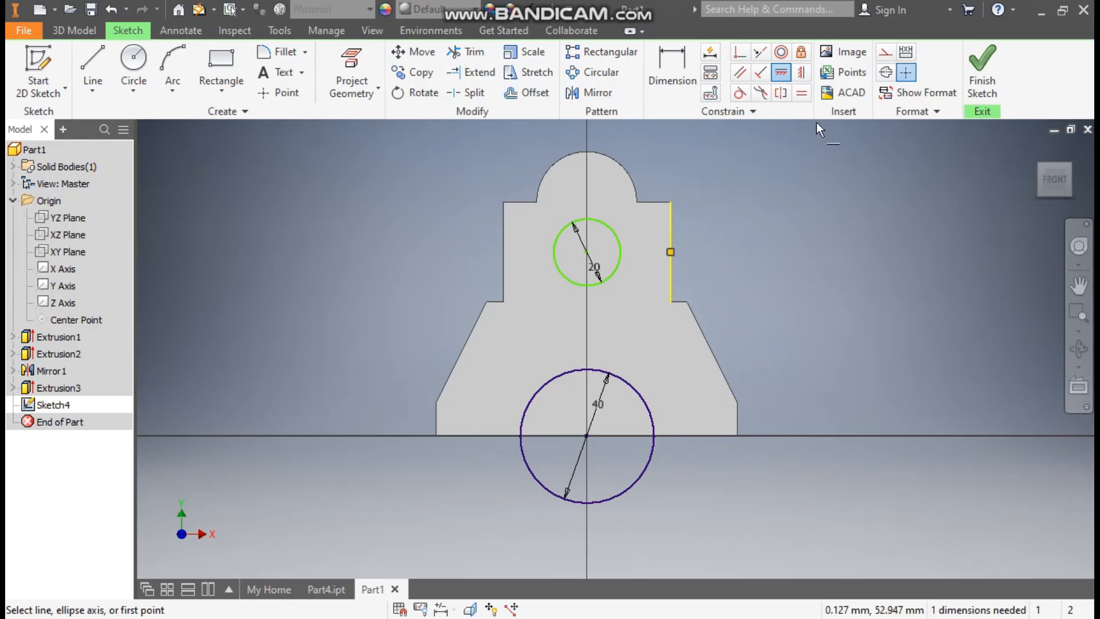
pyautogui.click(796, 74)
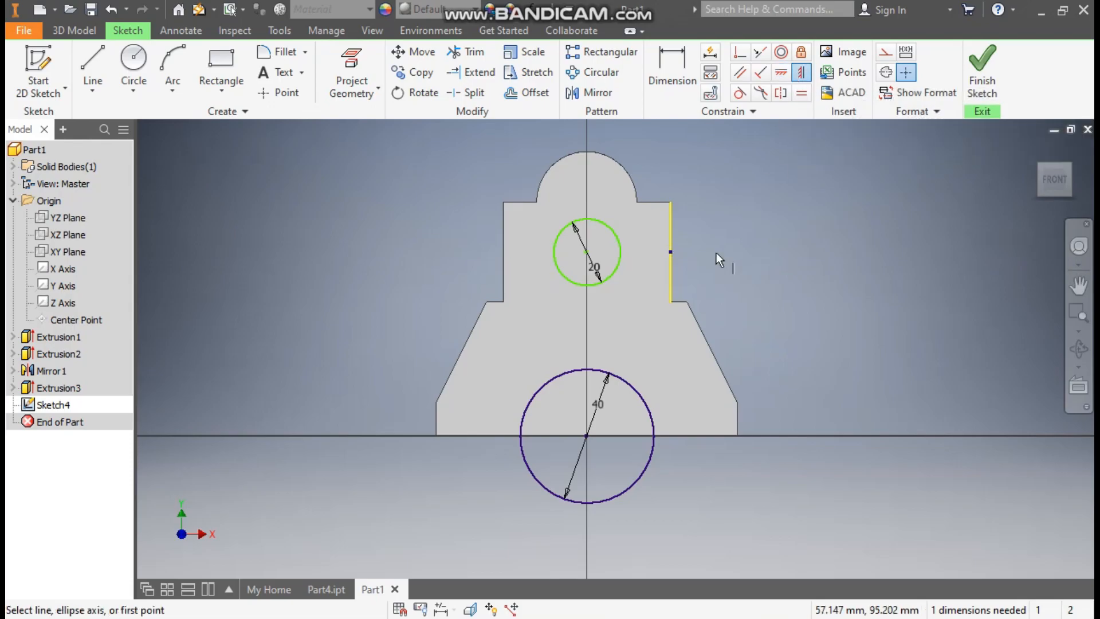
pyautogui.click(590, 258)
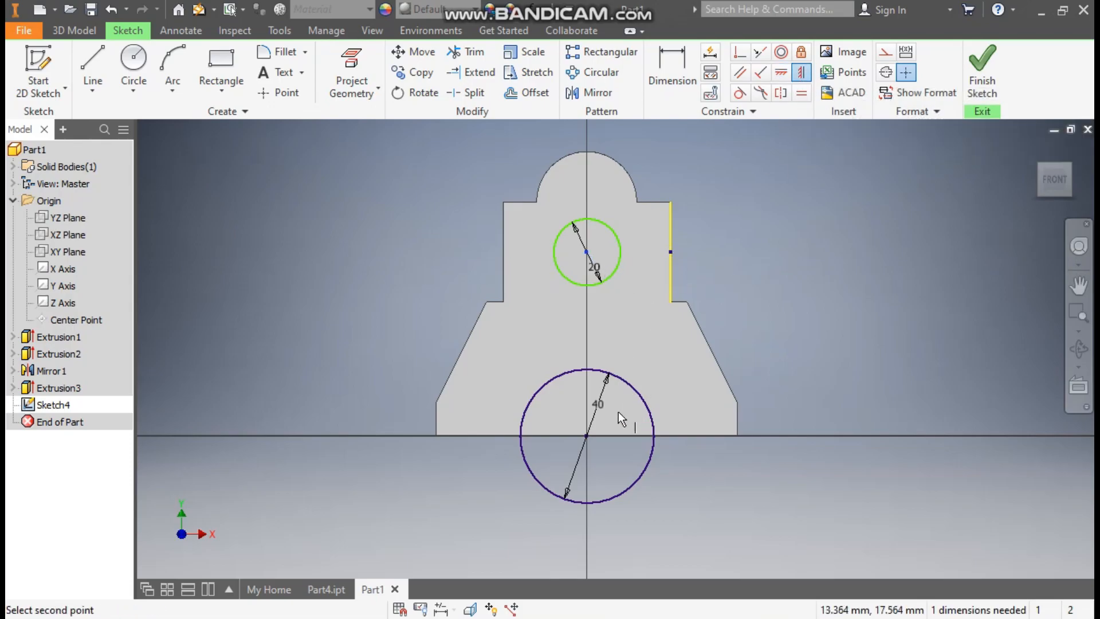
pyautogui.click(587, 435)
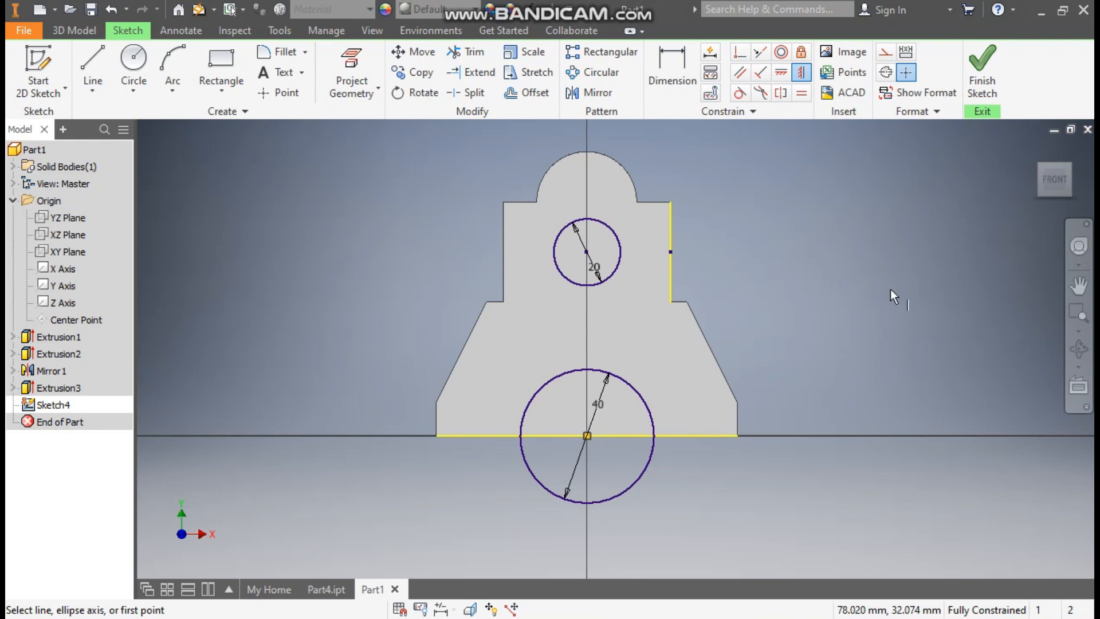
# - Finish the sketch and extrude both circles as a cut with All extents through the body
pyautogui.click(982, 68)
pyautogui.click(93, 68)
pyautogui.moveTo(648, 265); pyautogui.dragTo(441, 564)
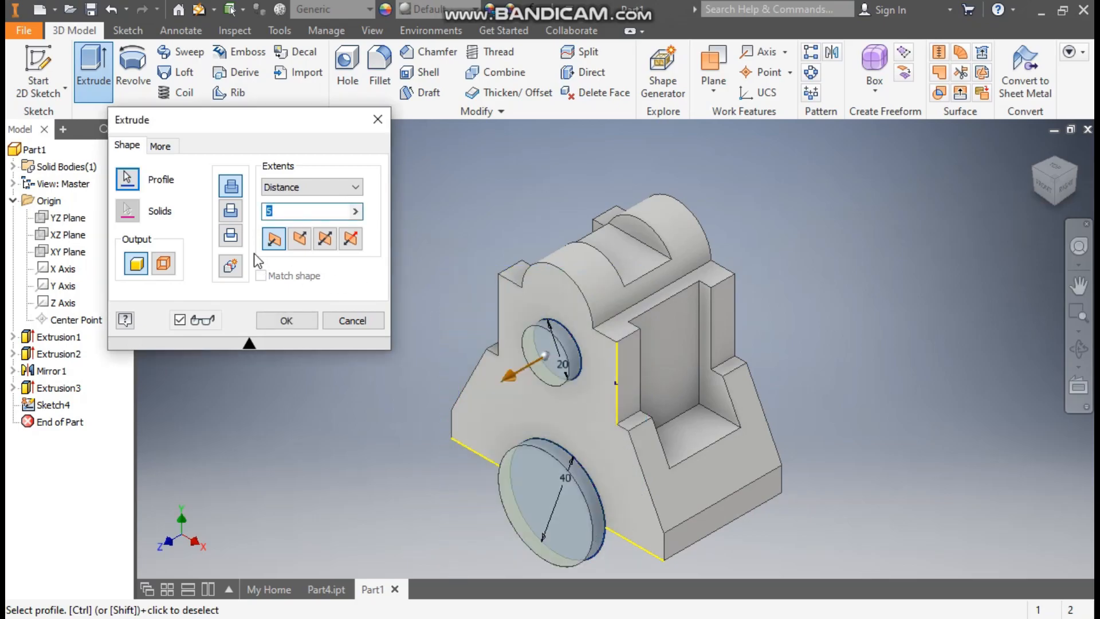
pyautogui.click(232, 210)
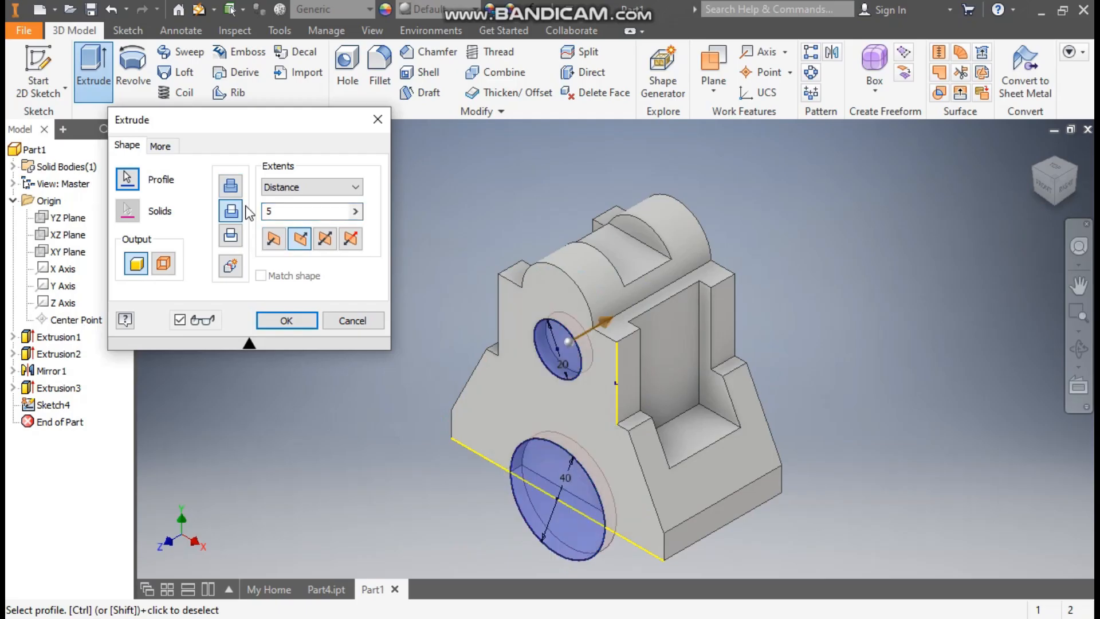
pyautogui.click(280, 185)
pyautogui.click(287, 247)
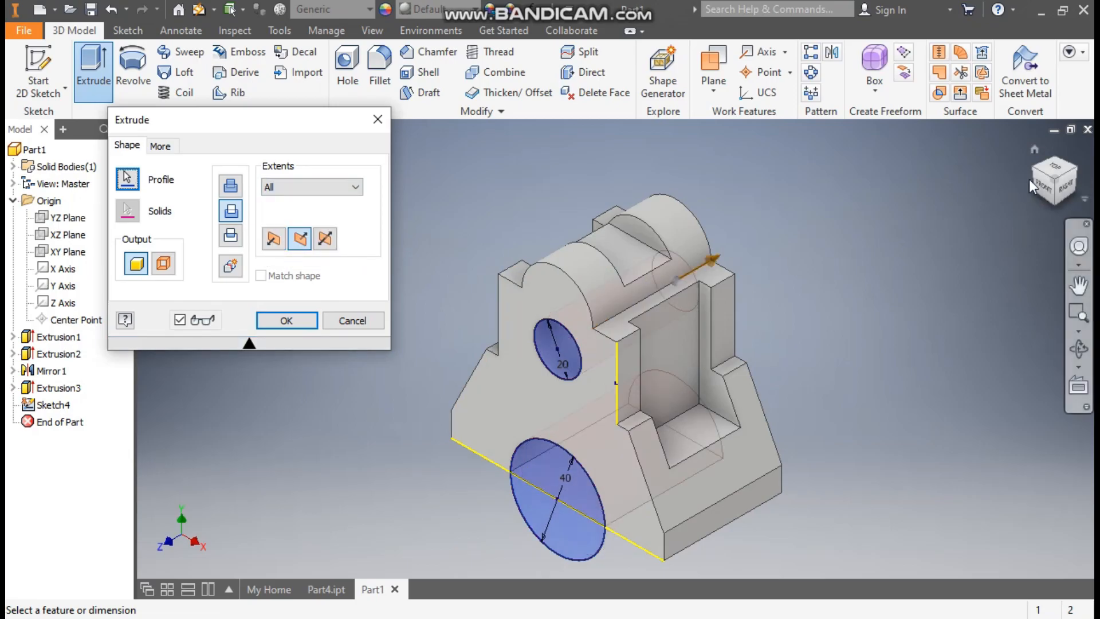
pyautogui.click(1082, 169)
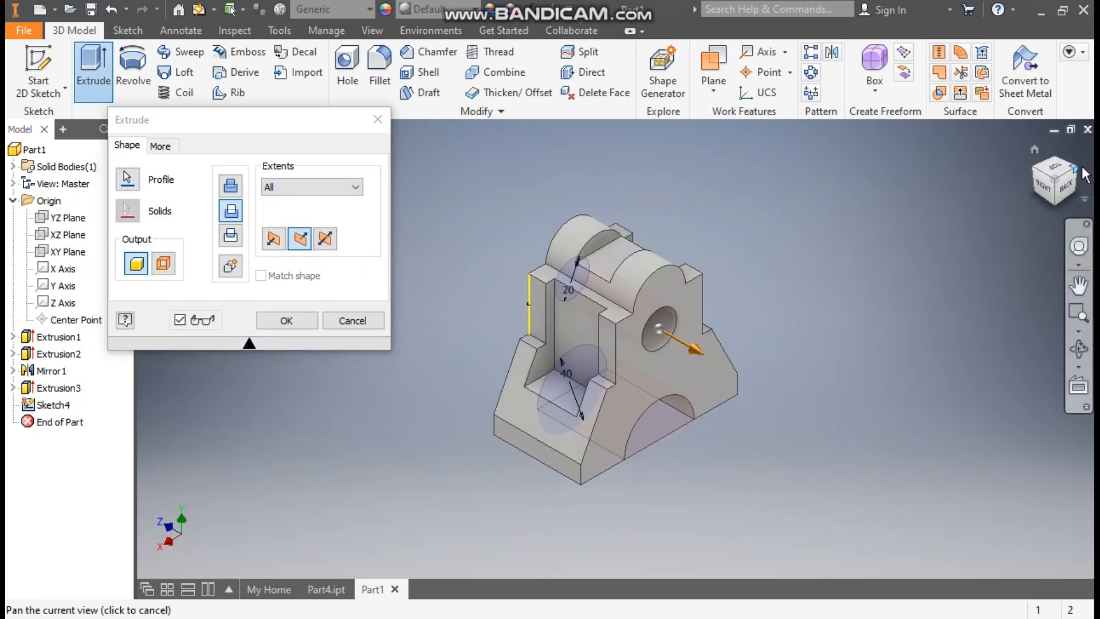
pyautogui.click(290, 319)
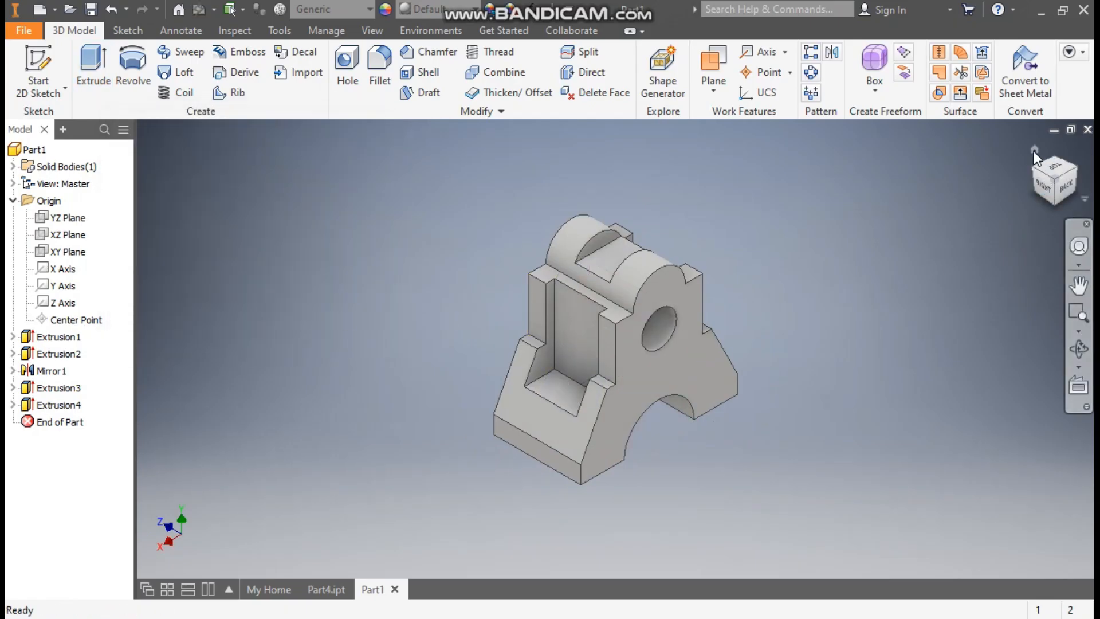
# - Return the model to the home view and apply the Cadet Blue appearance to the part
pyautogui.click(1034, 151)
pyautogui.scroll(-2, 837, 393)
pyautogui.moveTo(838, 393)
pyautogui.mouseDown(button='middle')
pyautogui.moveTo(843, 354)
pyautogui.moveTo(844, 381)
pyautogui.mouseUp(button='middle')
pyautogui.scroll(1, 846, 383)
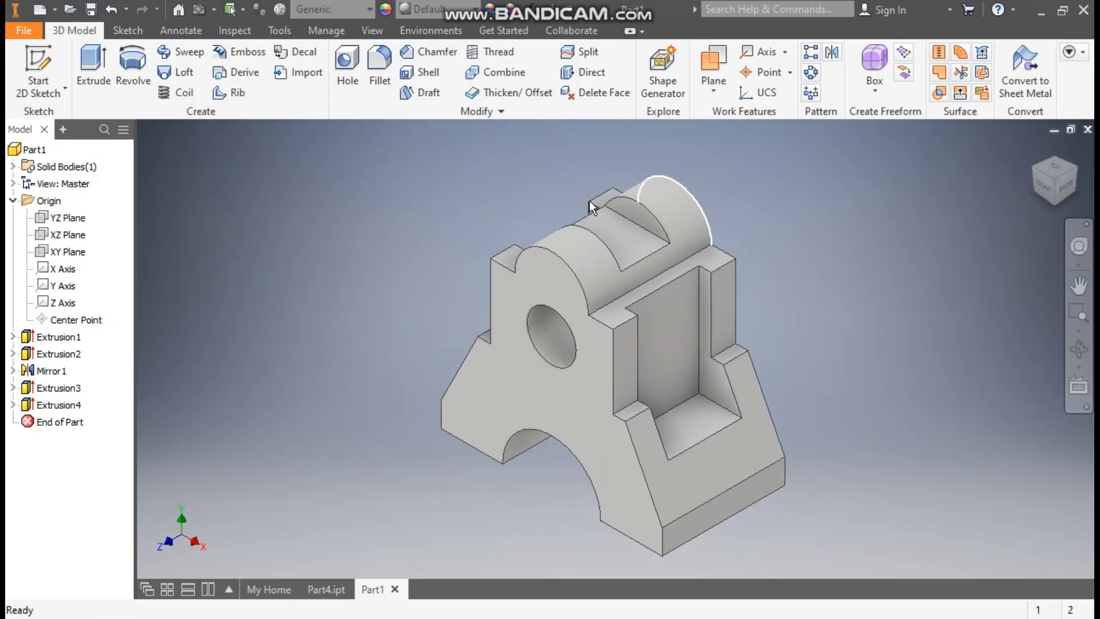
pyautogui.click(448, 22)
pyautogui.scroll(6, 459, 255)
pyautogui.scroll(5, 456, 254)
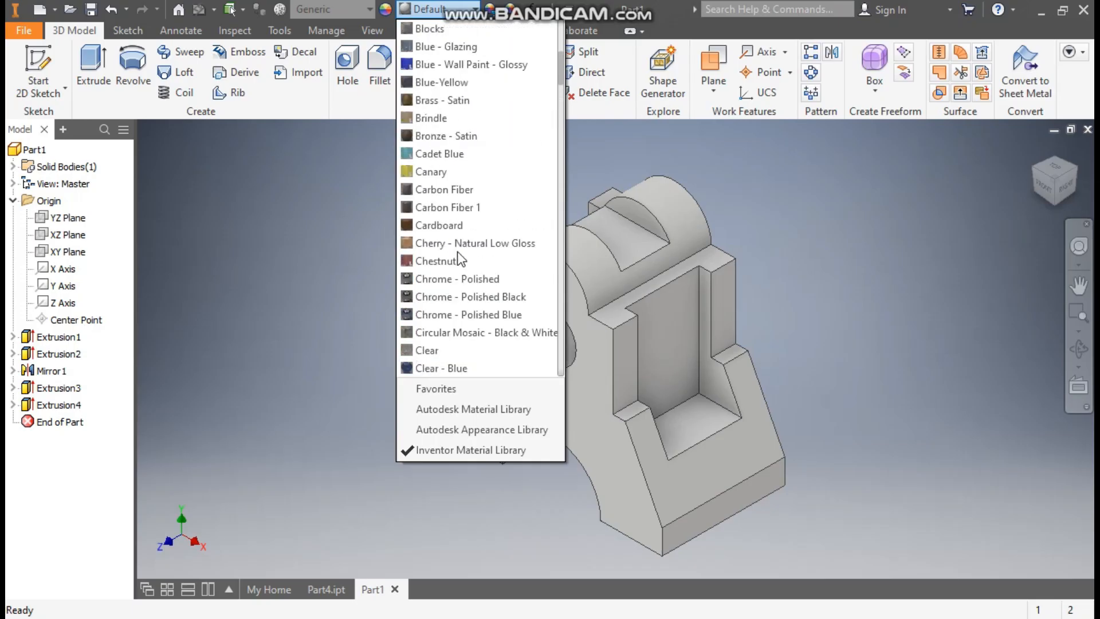
pyautogui.click(445, 150)
pyautogui.moveTo(436, 305)
pyautogui.mouseDown(button='middle')
pyautogui.moveTo(423, 319)
pyautogui.moveTo(436, 282)
pyautogui.moveTo(445, 297)
pyautogui.mouseUp(button='middle')
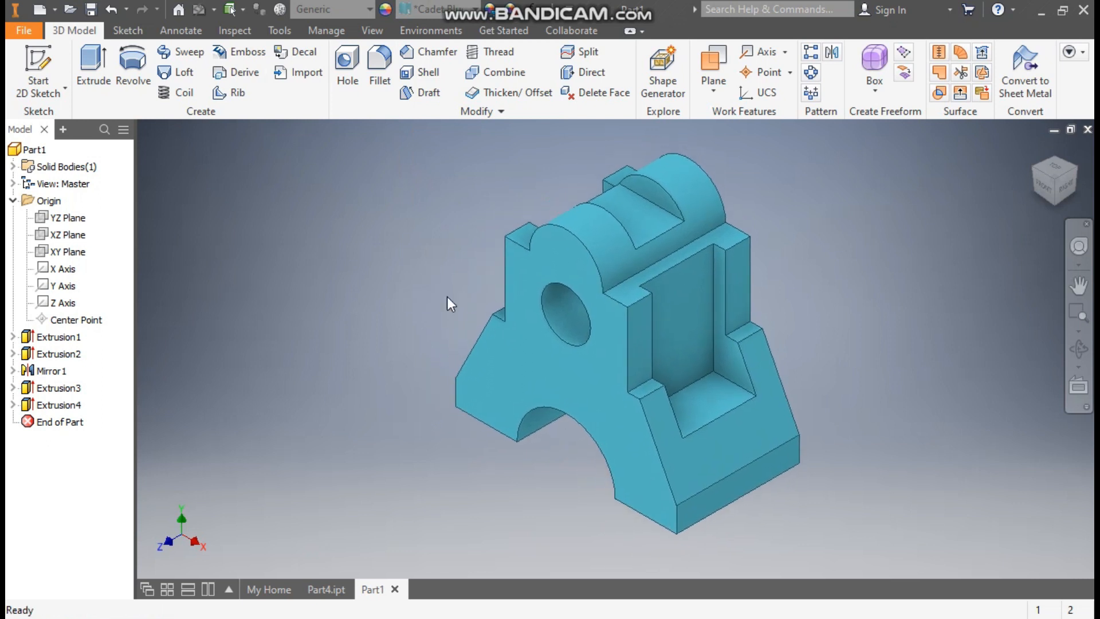